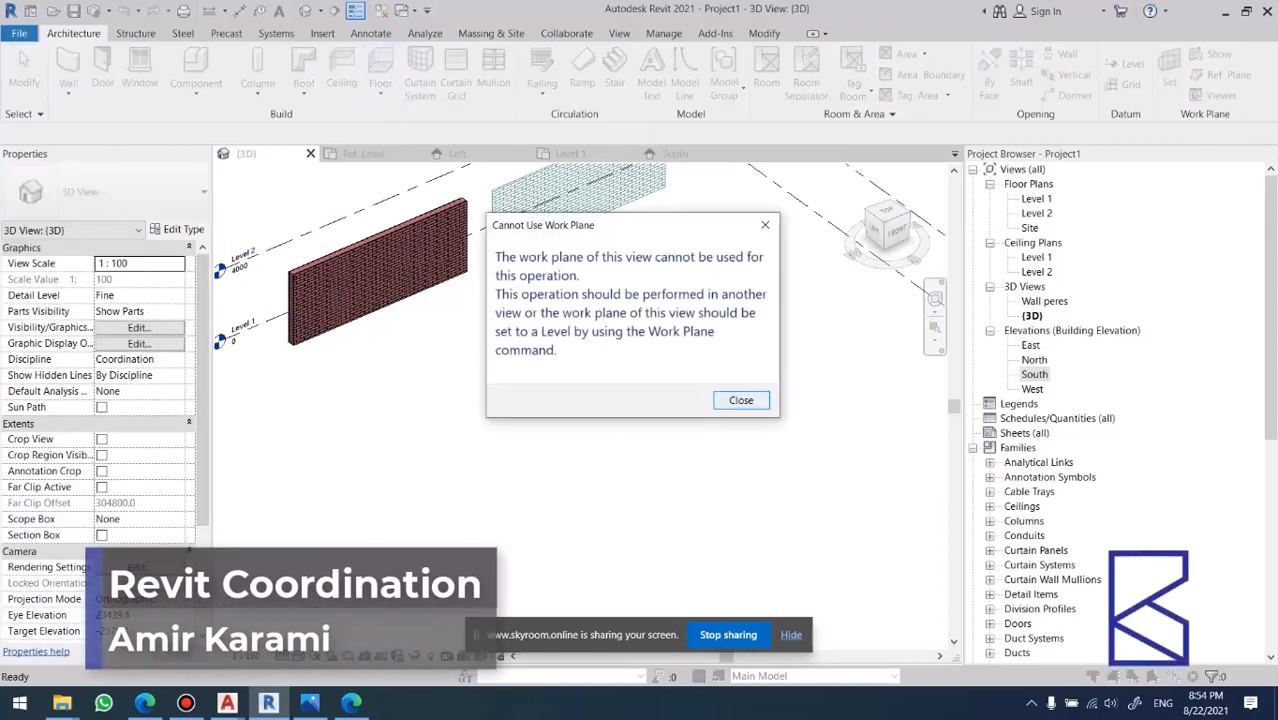
Dismiss the work plane warning and set the 3D view's work plane to Level 1.
{"action": "key", "text": "Return"}
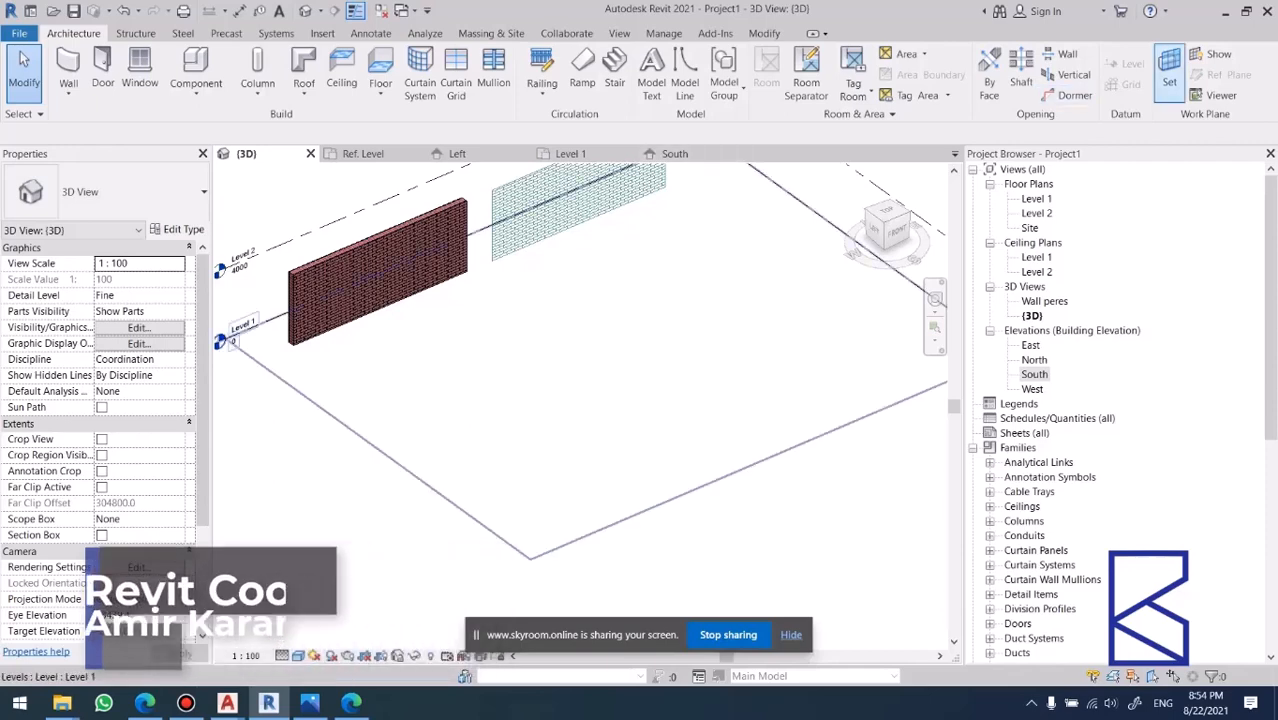
{"action": "left_click", "coordinate": [1169, 72]}
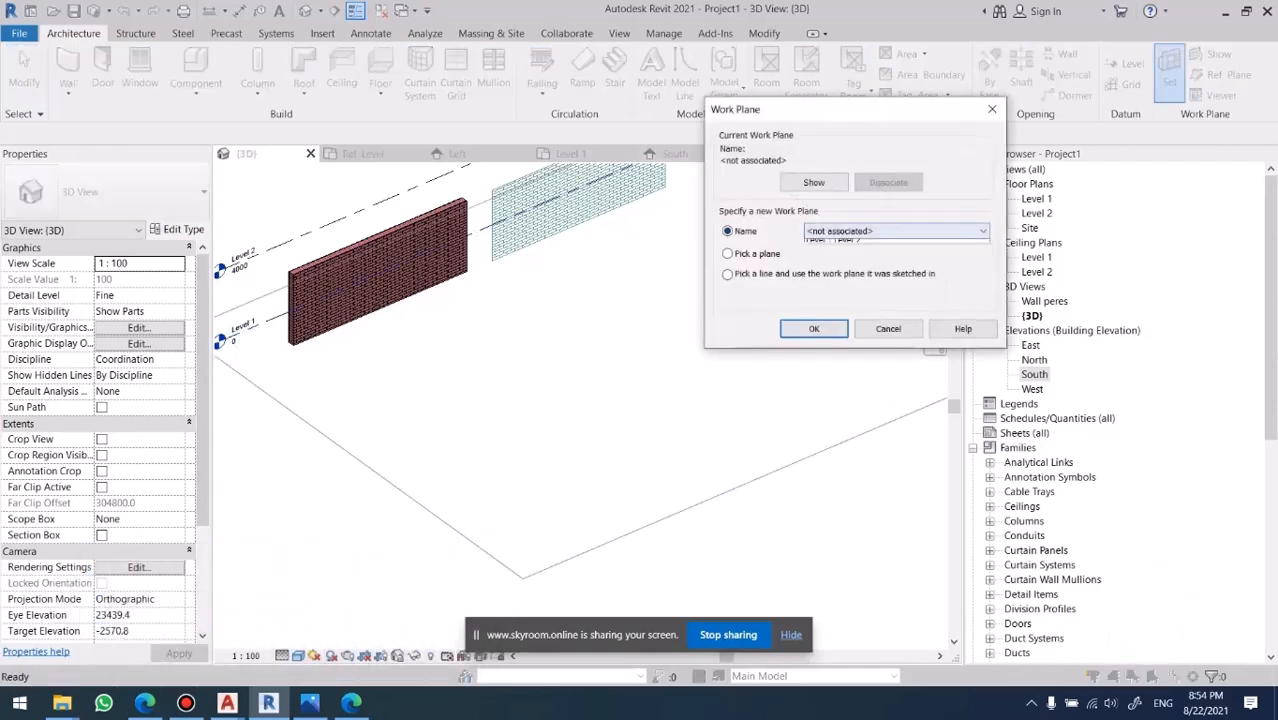
{"action": "left_click", "coordinate": [850, 256]}
{"action": "left_click", "coordinate": [814, 329]}
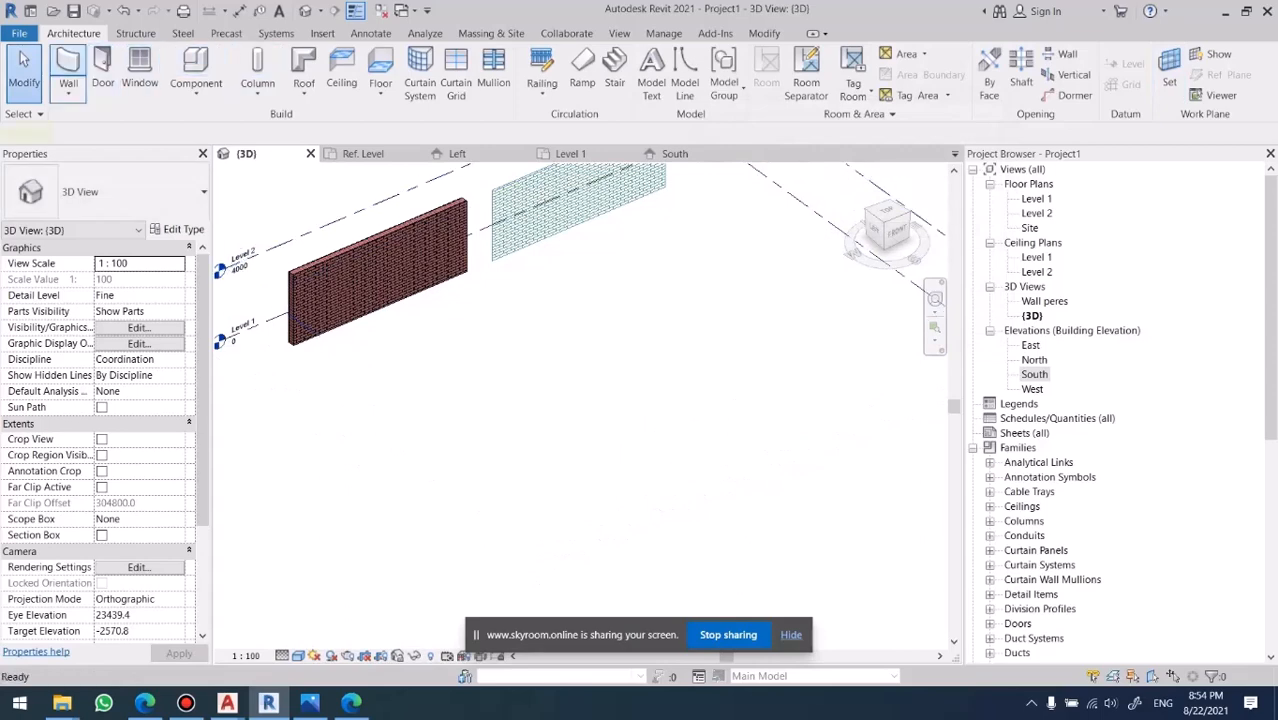
Create a rectangular Generic 150mm floor on Level 1, about 17365 by 16631 mm, in front of the existing walls.
{"action": "left_click", "coordinate": [68, 64]}
{"action": "key", "text": "Escape"}
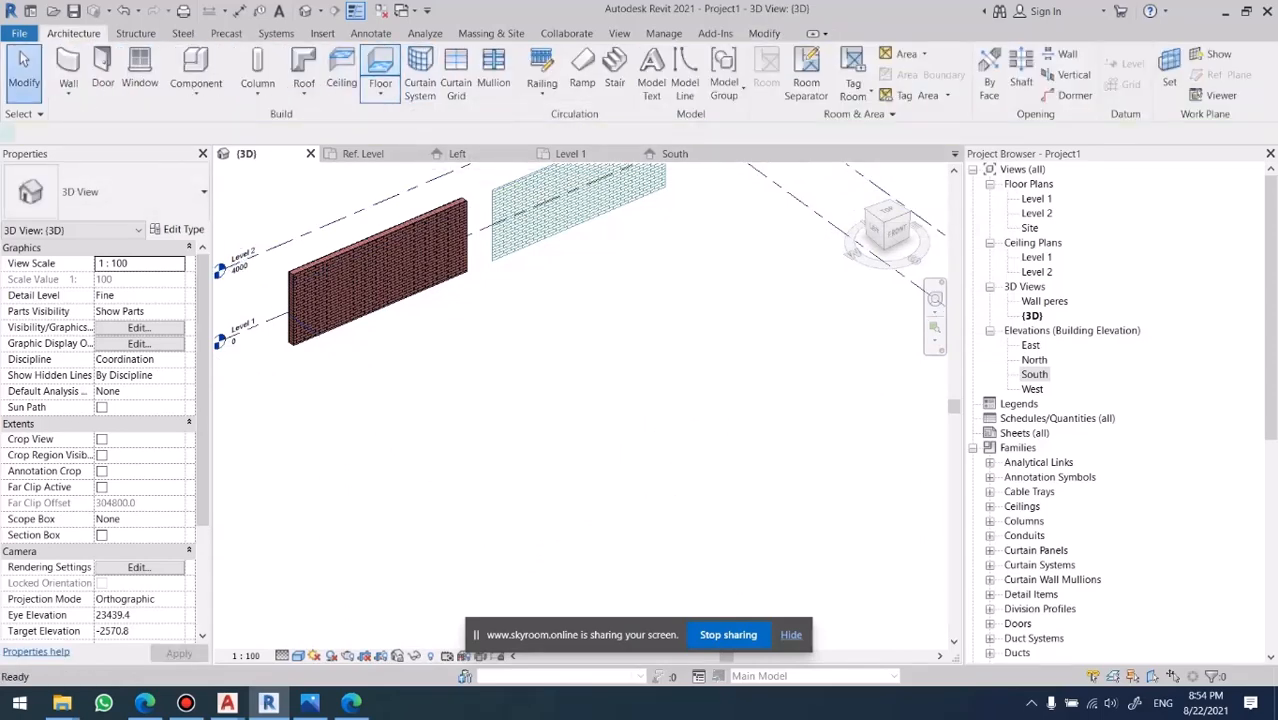
{"action": "left_click", "coordinate": [380, 72]}
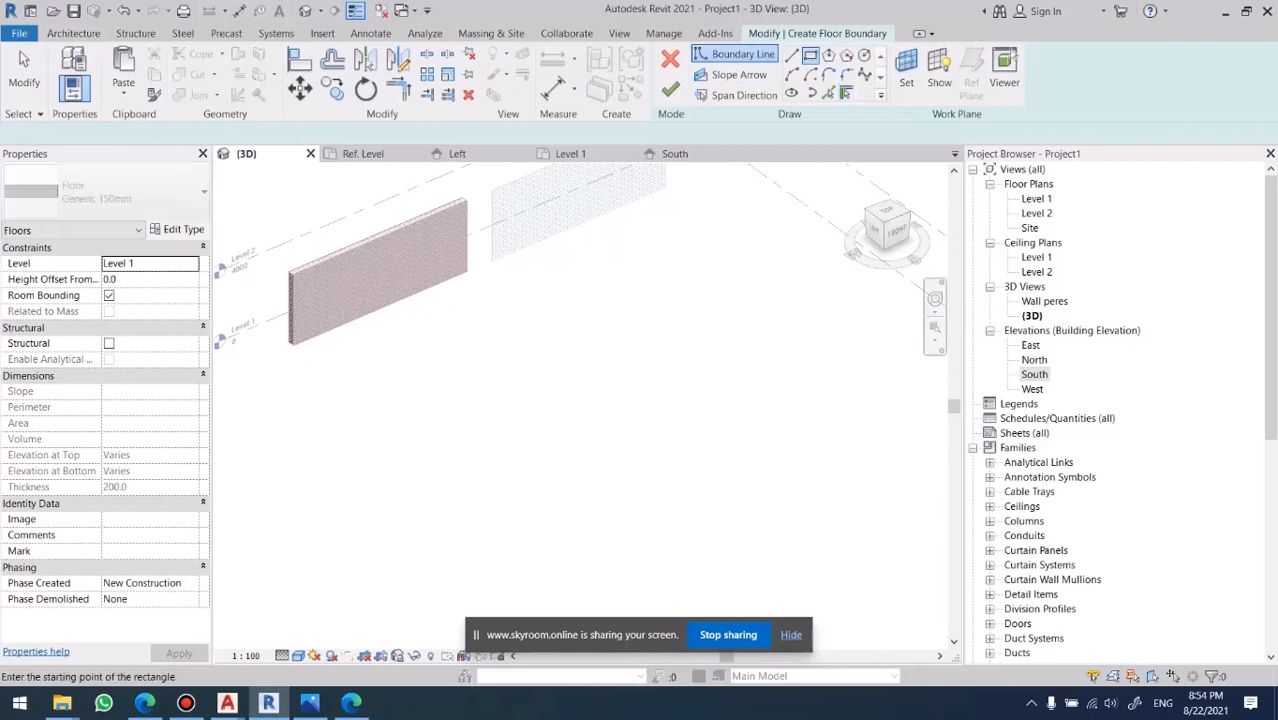
{"action": "left_click", "coordinate": [660, 287]}
{"action": "left_click", "coordinate": [583, 566]}
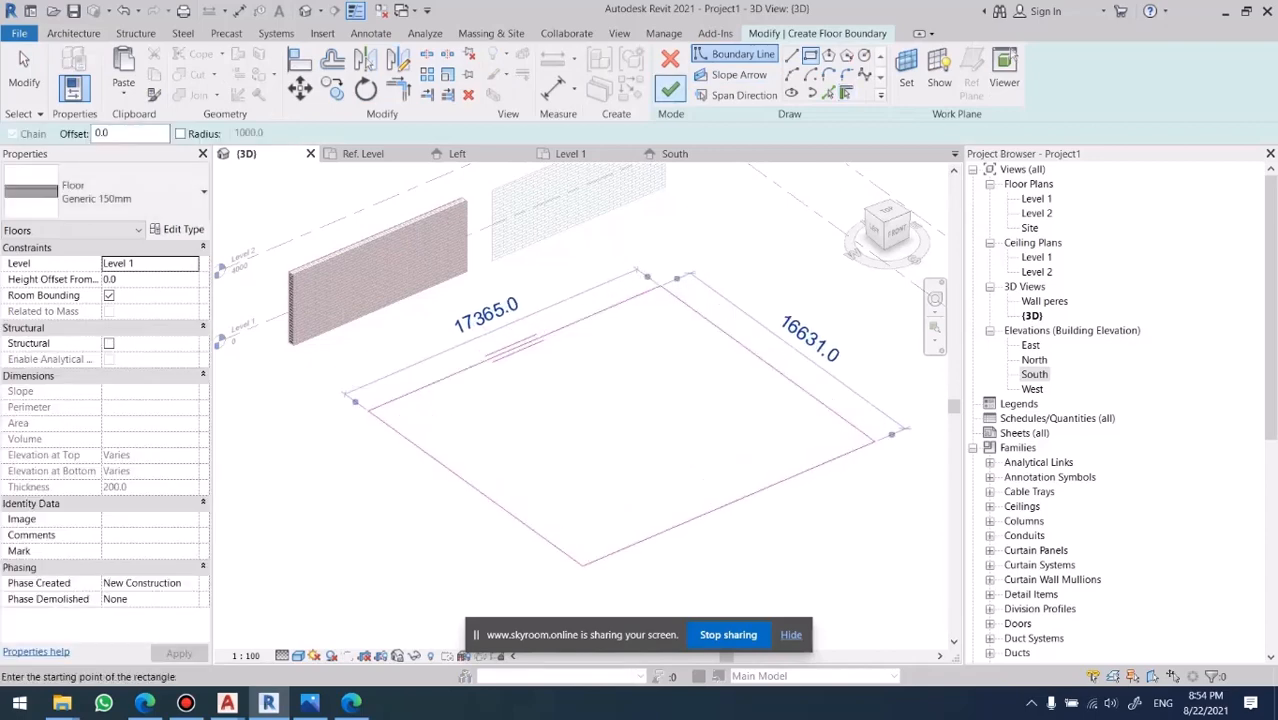
{"action": "left_click", "coordinate": [670, 90]}
{"action": "key", "text": "Escape"}
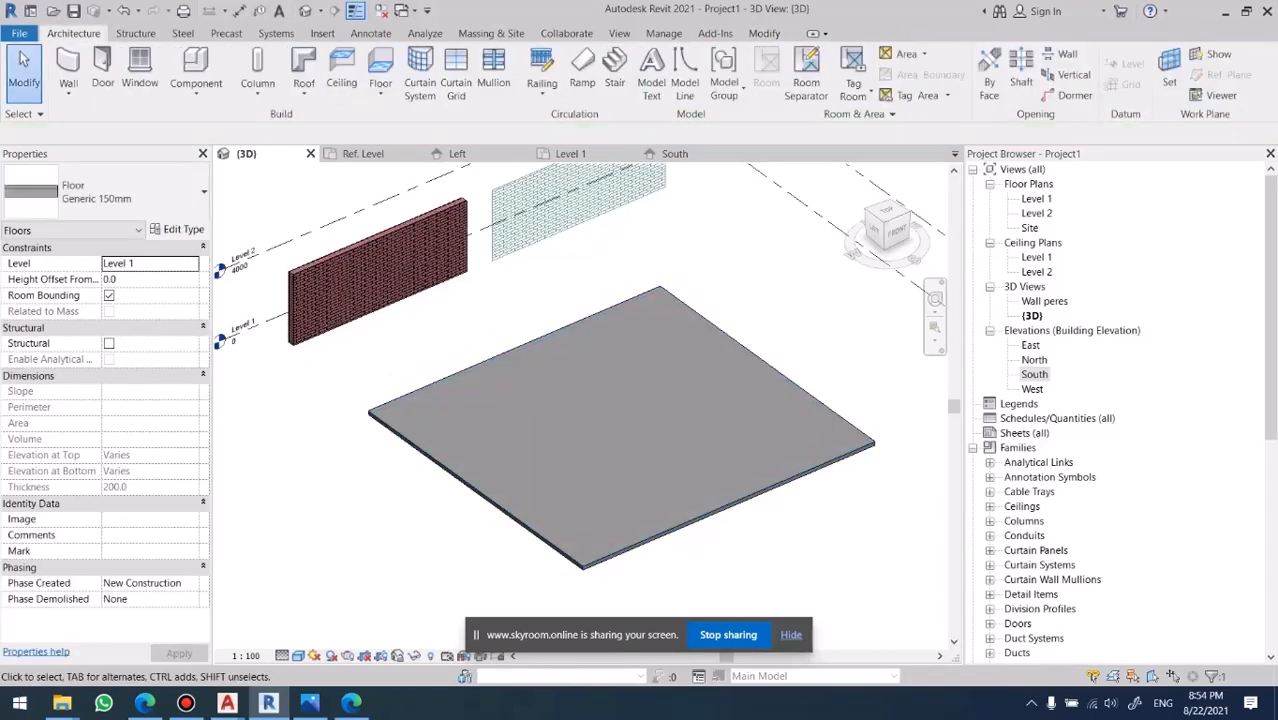
Create a new family from the Metric Generic Model face based.rft template.
{"action": "left_click", "coordinate": [19, 33]}
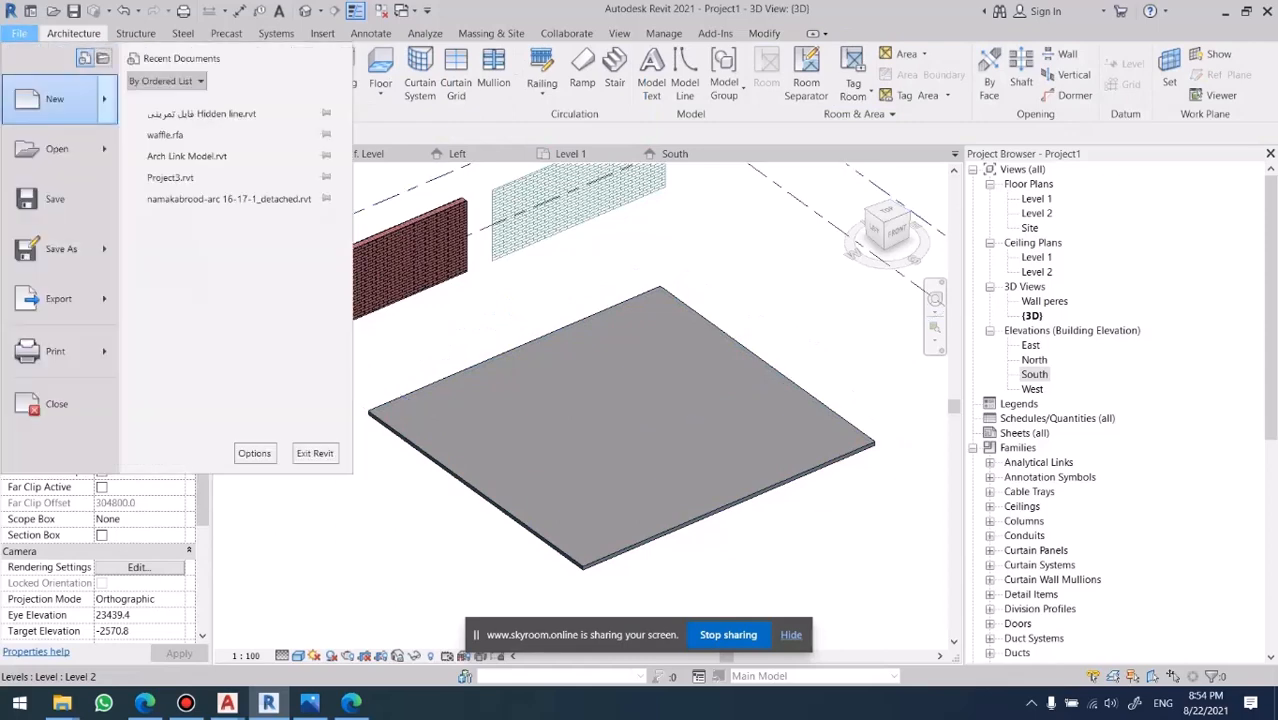
{"action": "mouse_move", "coordinate": [58, 99]}
{"action": "left_click", "coordinate": [228, 155]}
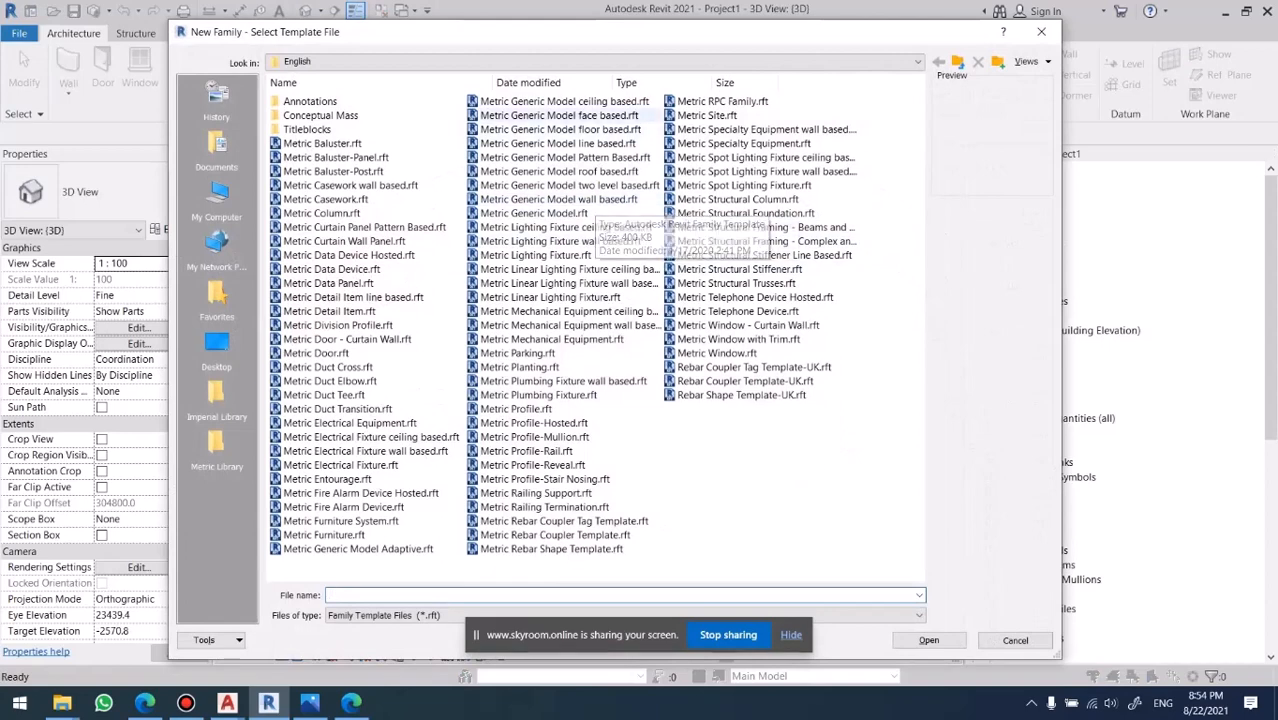
{"action": "left_click", "coordinate": [600, 115]}
{"action": "double_click", "coordinate": [600, 115]}
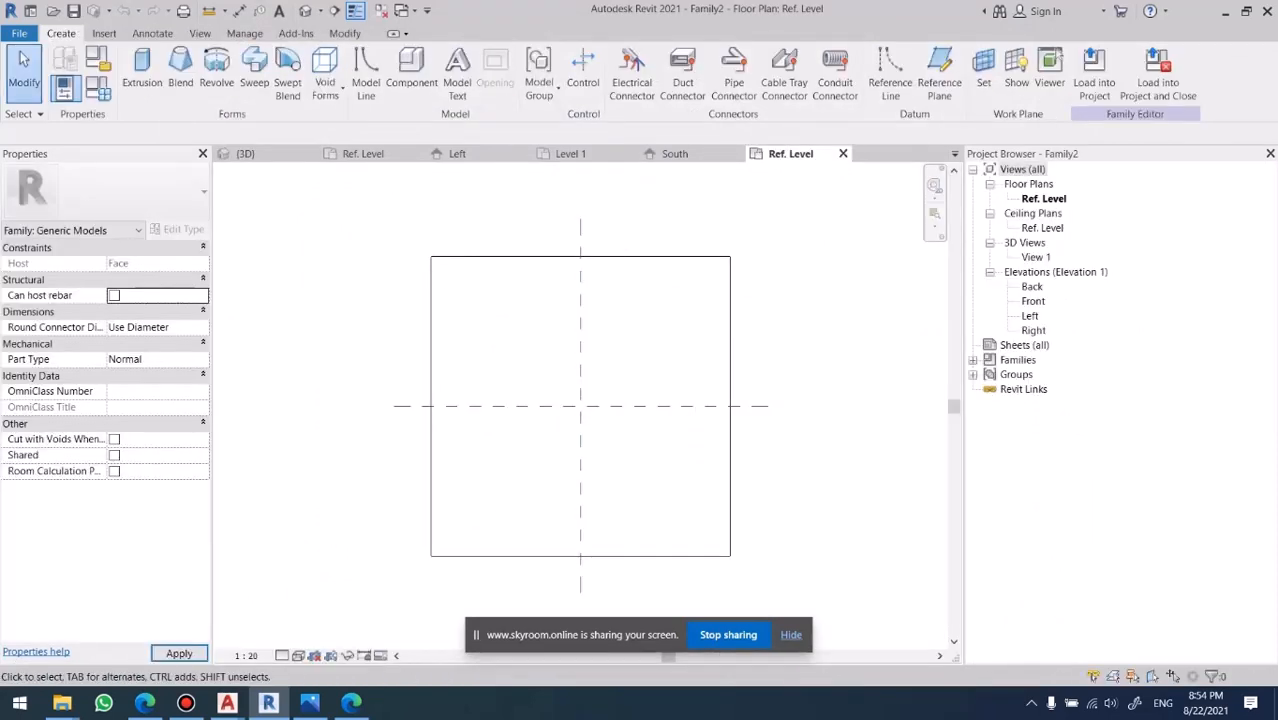
Start a void extrusion and sketch a rectangle about 2227 mm high just inside the host face's outline.
{"action": "left_click", "coordinate": [325, 88]}
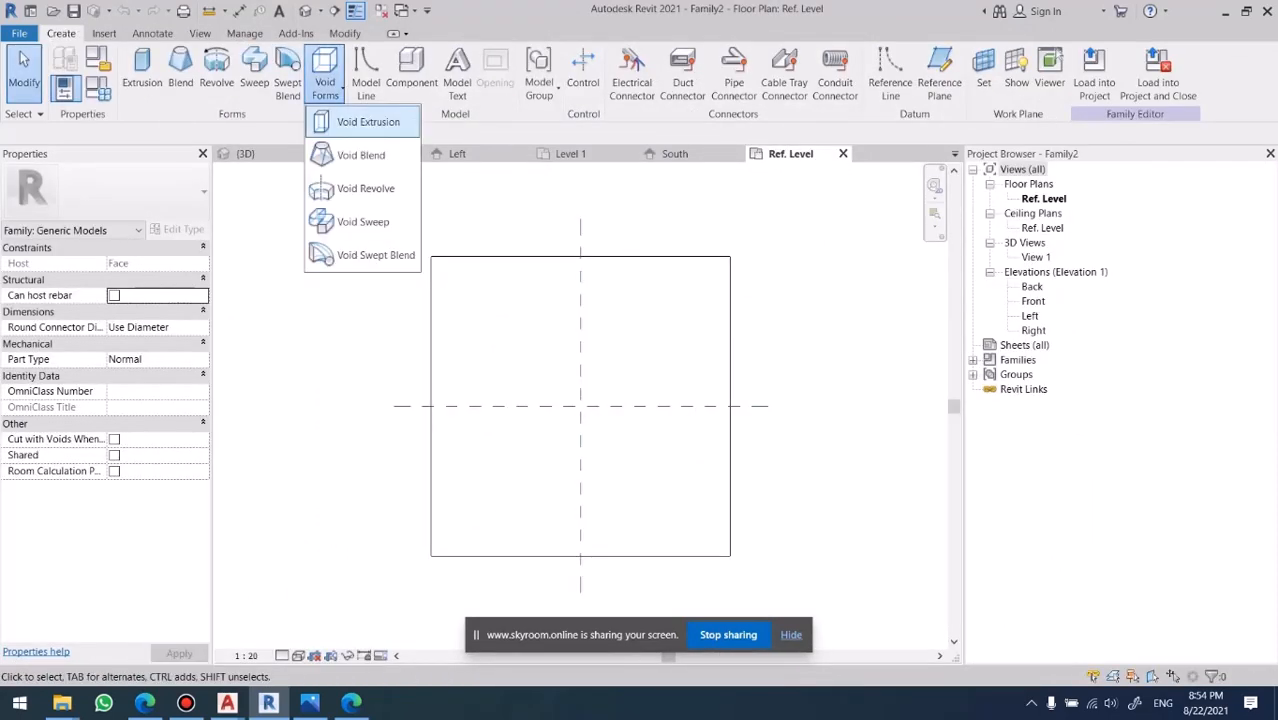
{"action": "left_click", "coordinate": [360, 121]}
{"action": "left_click", "coordinate": [625, 57]}
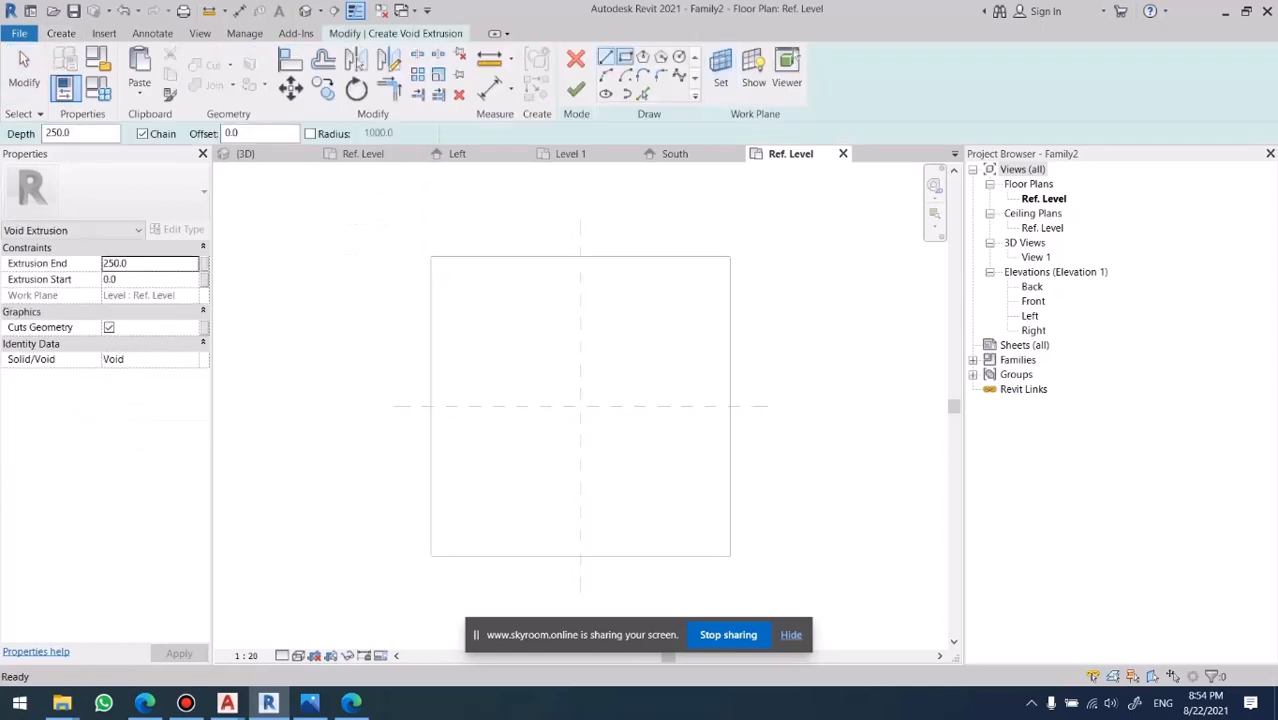
{"action": "middle_click_drag", "start_coordinate": [600, 380], "coordinate": [597, 327]}
{"action": "scroll", "coordinate": [668, 236], "scroll_direction": "up", "scroll_amount": 1}
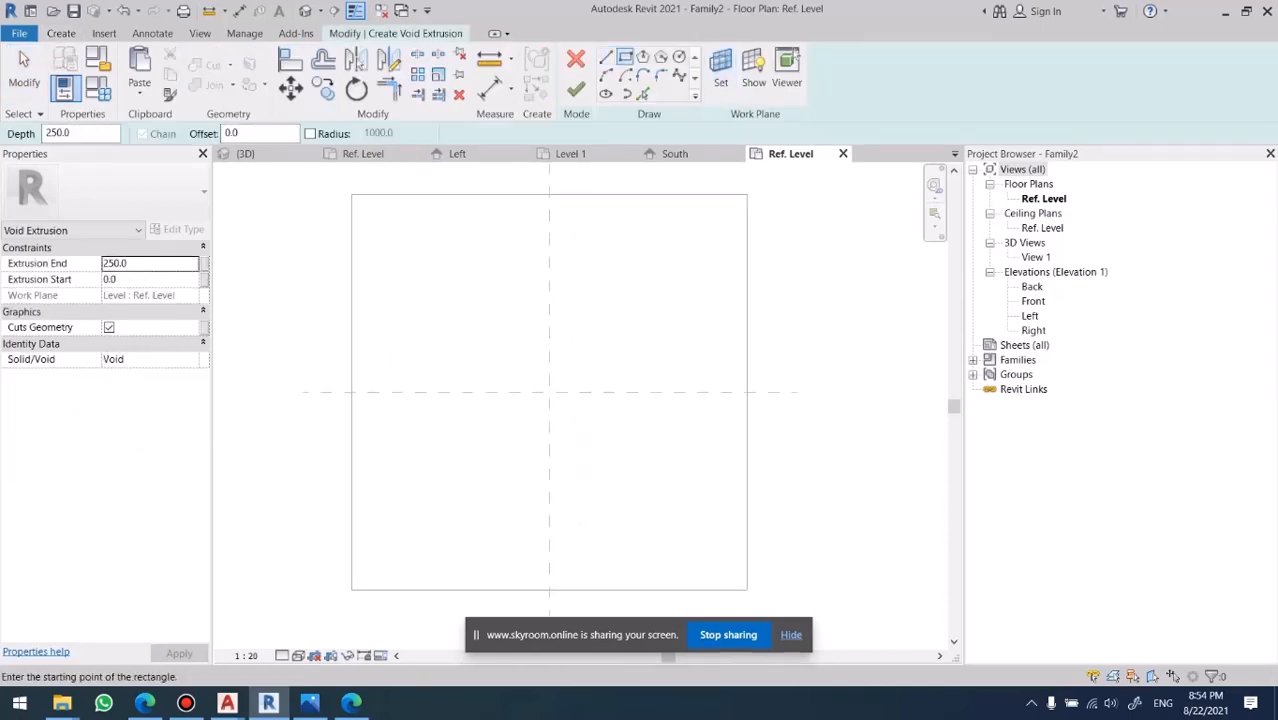
{"action": "left_click", "coordinate": [720, 208]}
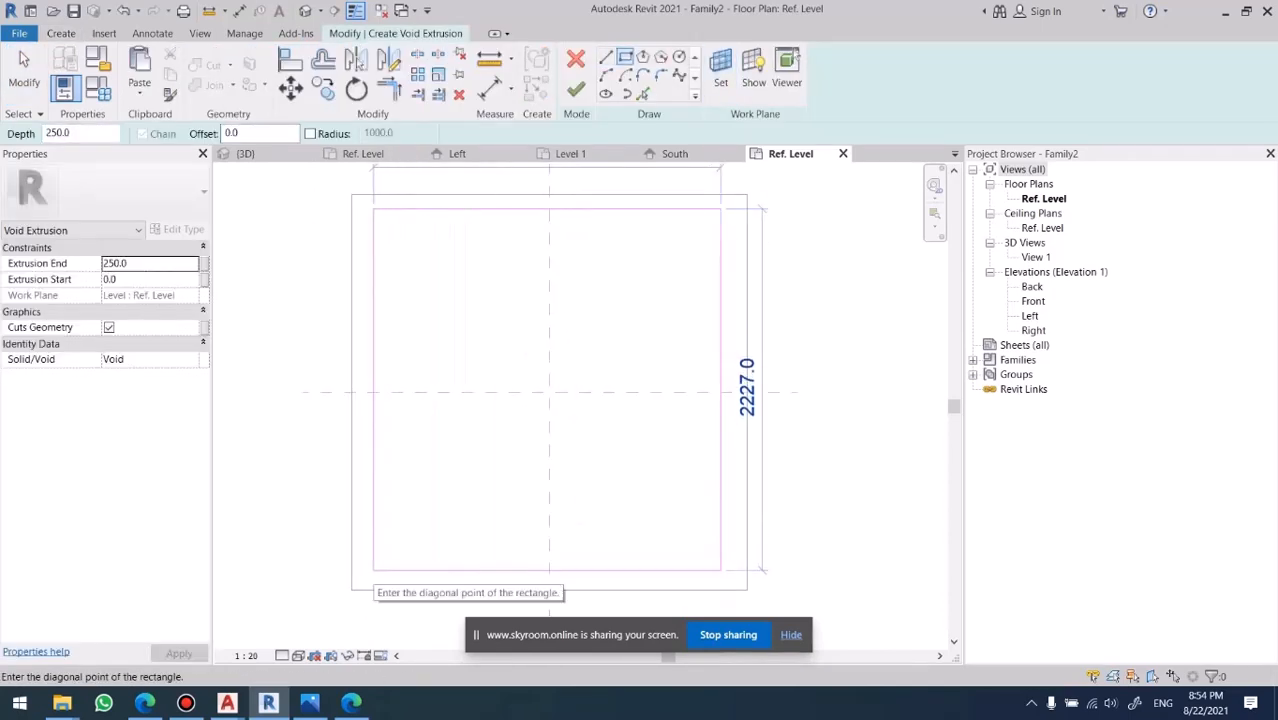
{"action": "left_click", "coordinate": [373, 570]}
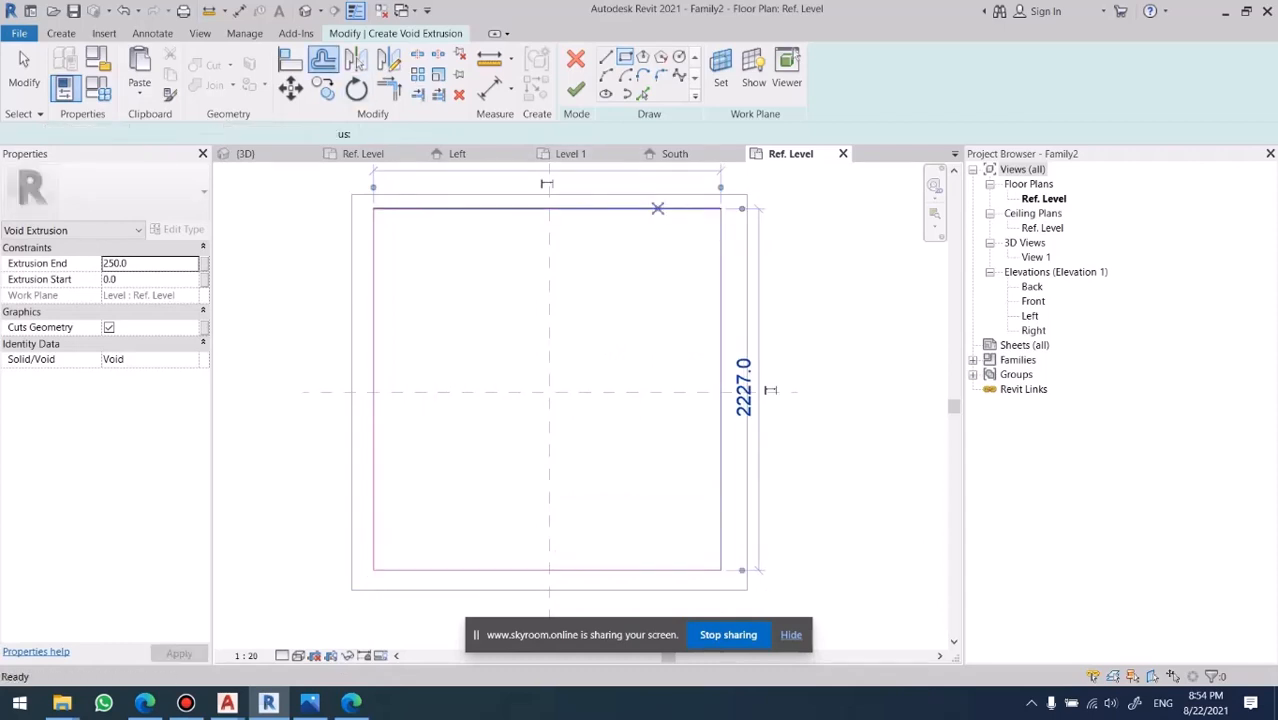
Offset a copy of the whole sketched rectangle 50 mm inward.
{"action": "left_click", "coordinate": [322, 59]}
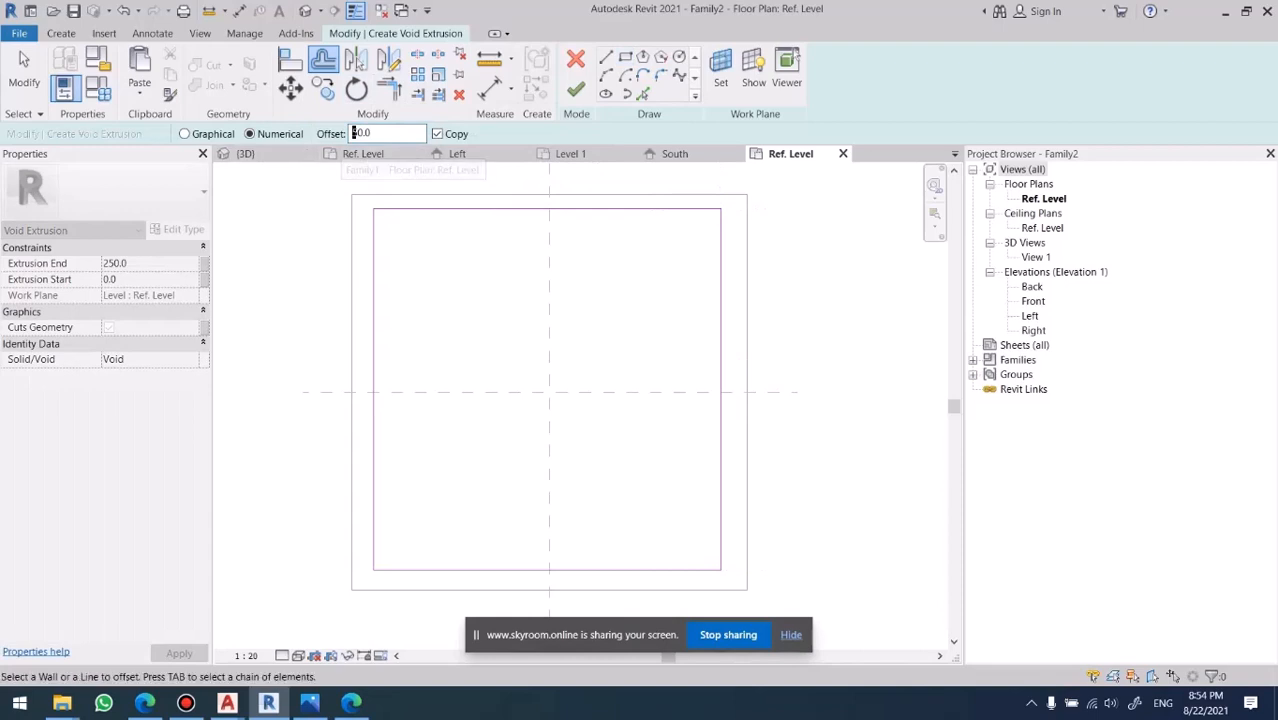
{"action": "key", "text": "Tab"}
{"action": "left_click", "coordinate": [548, 211]}
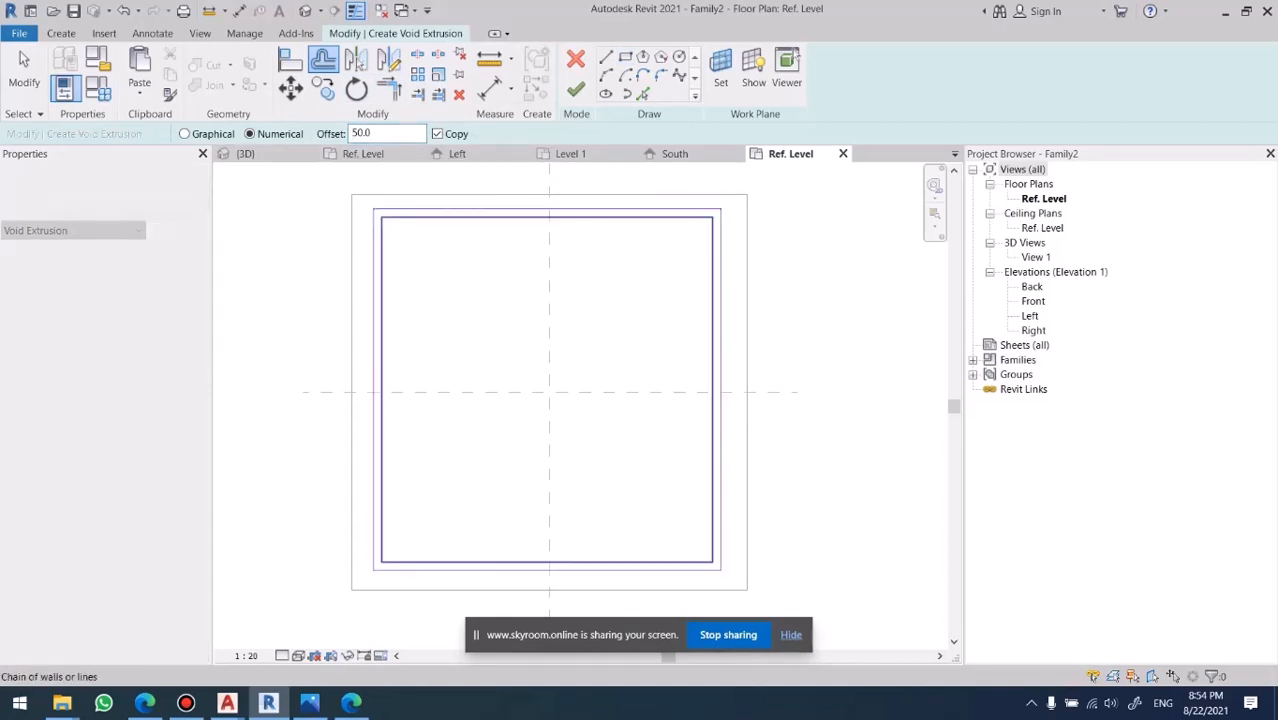
Draw a corner-to-corner diagonal inside the inner rectangle and two lines crossing it, one near the upper right and one near the lower left.
{"action": "left_click", "coordinate": [606, 57]}
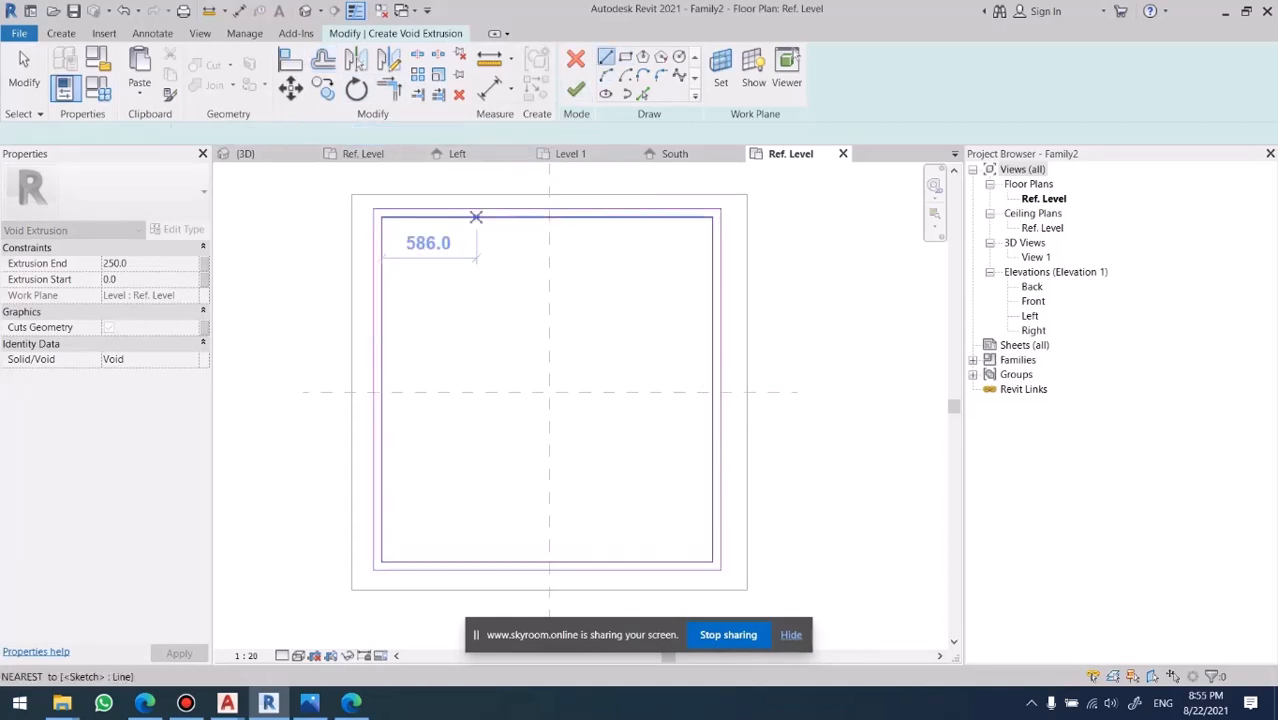
{"action": "left_click", "coordinate": [478, 217]}
{"action": "left_click", "coordinate": [712, 452]}
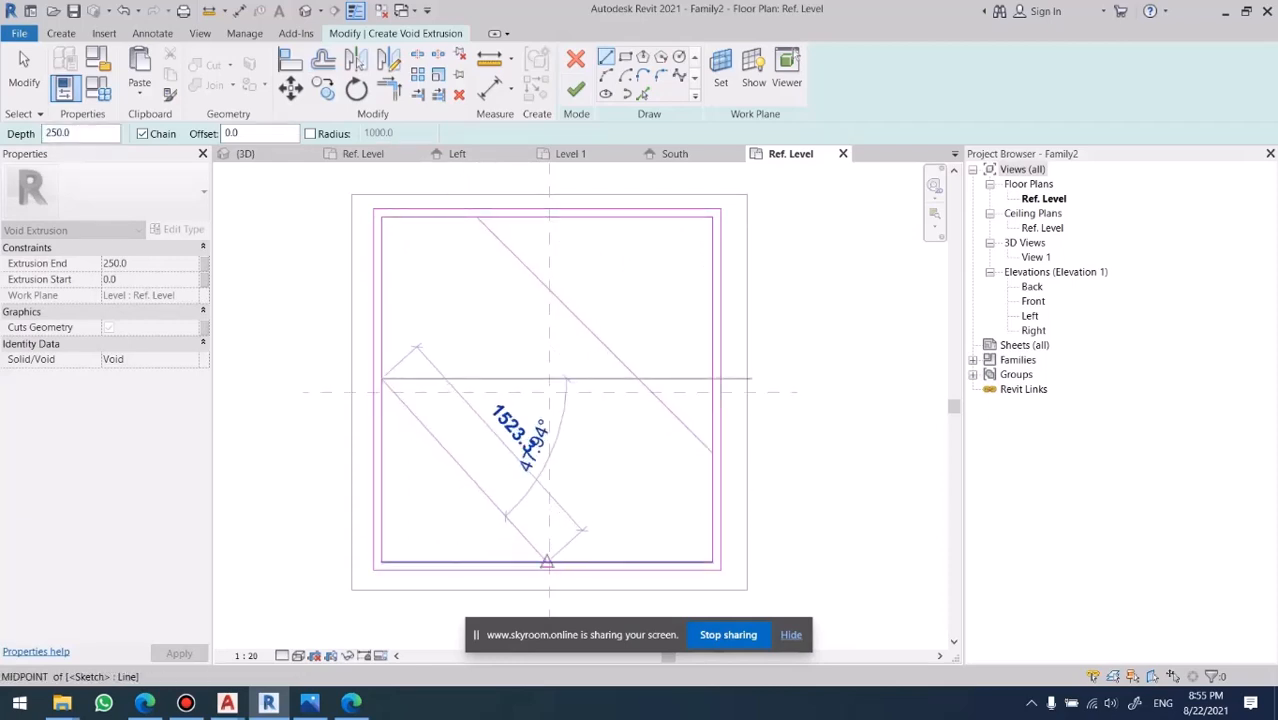
{"action": "left_click", "coordinate": [547, 562]}
{"action": "key", "text": "Escape"}
{"action": "left_click", "coordinate": [381, 562]}
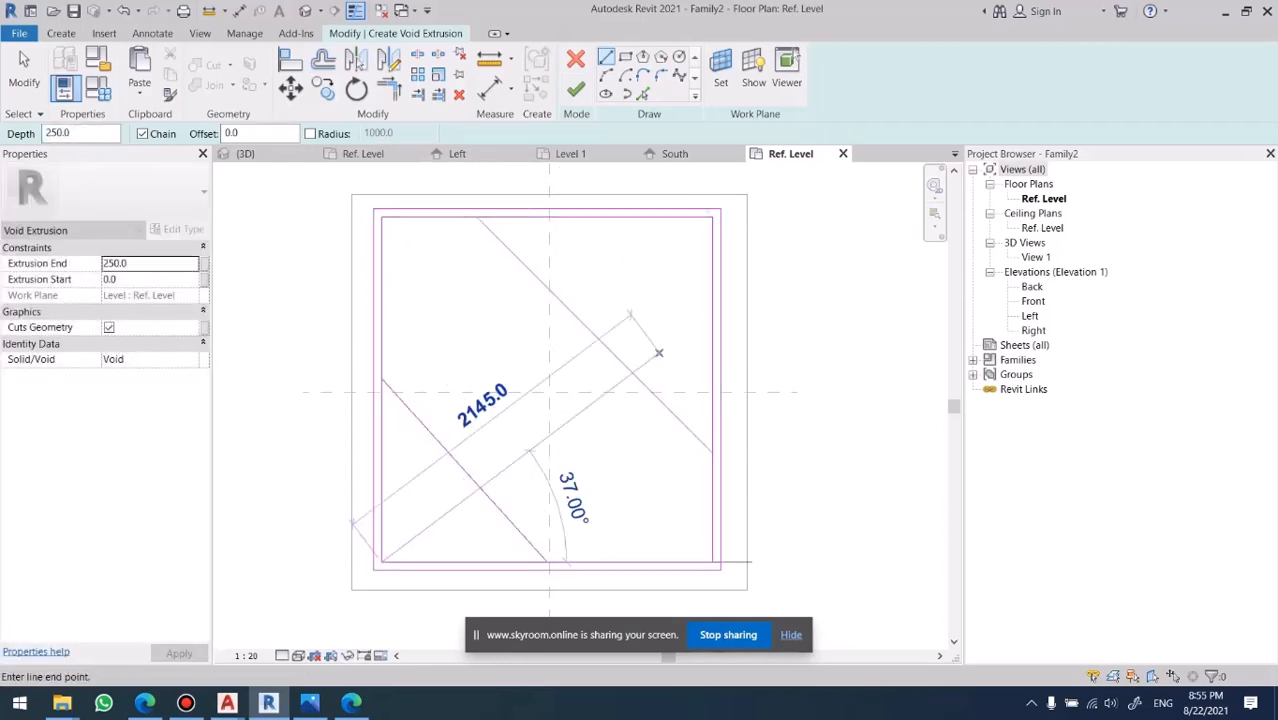
{"action": "left_click", "coordinate": [712, 216]}
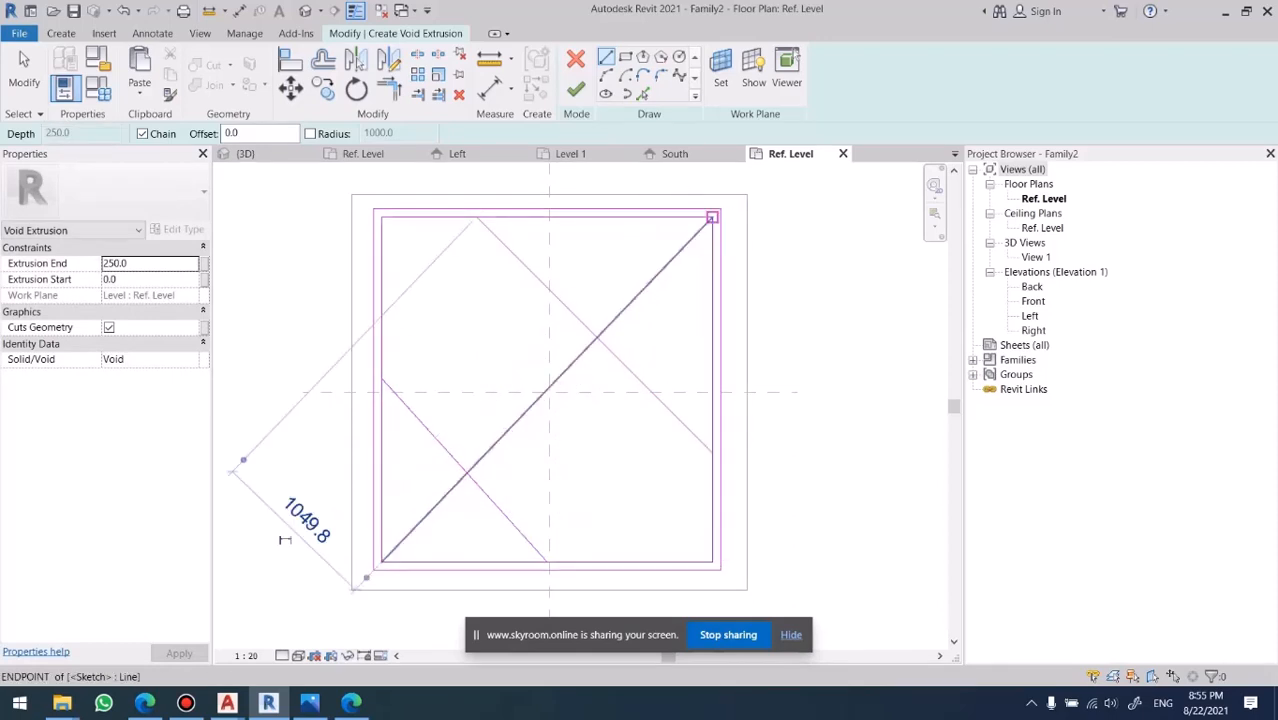
{"action": "key", "text": "Escape"}
Offset a copy of each of the three diagonal lines by 50 mm to form parallel pairs.
{"action": "left_click", "coordinate": [323, 60]}
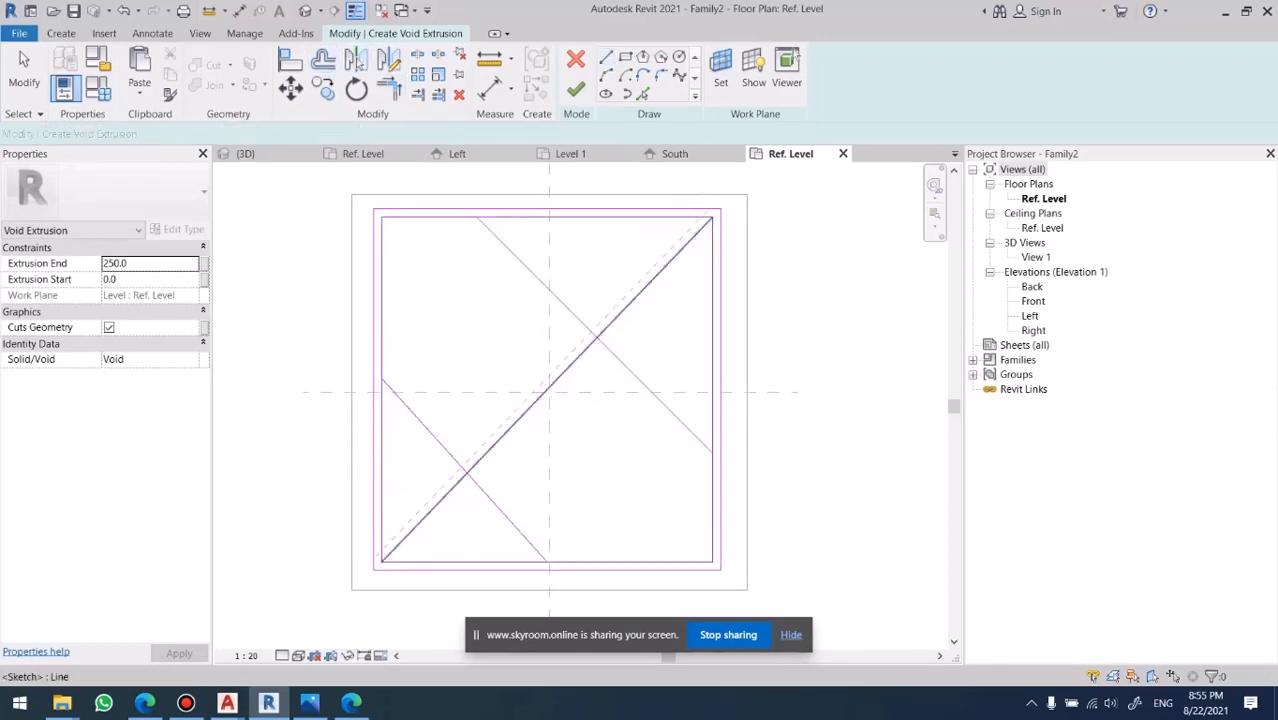
{"action": "left_click", "coordinate": [565, 367]}
{"action": "left_click", "coordinate": [625, 368]}
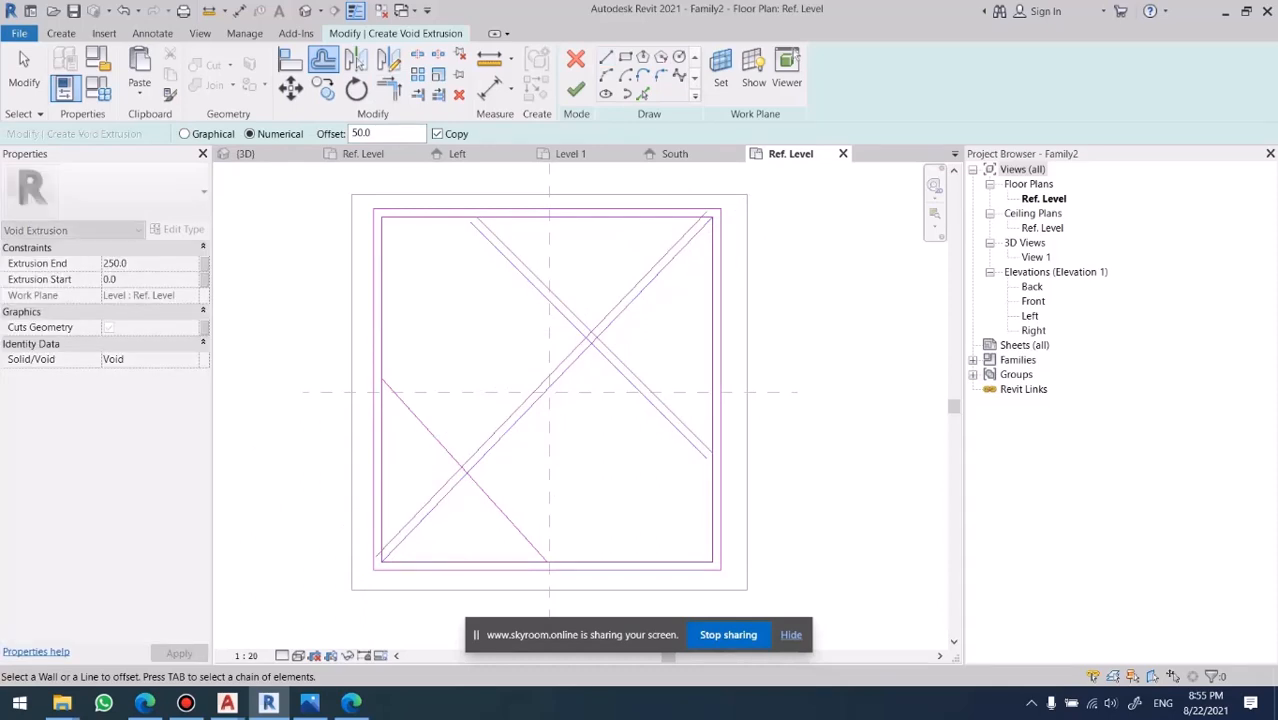
{"action": "left_click", "coordinate": [468, 468]}
{"action": "key", "text": "Escape"}
{"action": "key", "text": "Escape"}
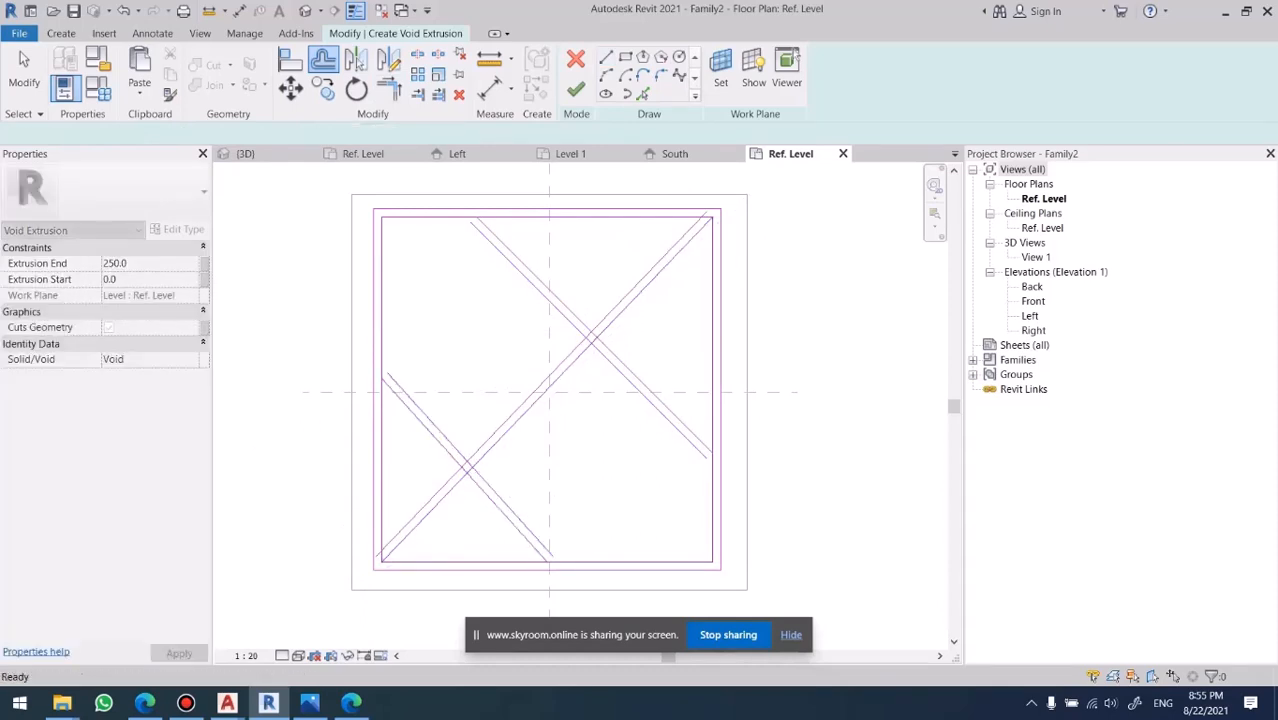
Split the inner rectangle's upper edge and trim both parts to the upper ends of the crossing diagonal pair.
{"action": "scroll", "coordinate": [452, 201], "scroll_direction": "up", "scroll_amount": 1}
{"action": "scroll", "coordinate": [451, 207], "scroll_direction": "up", "scroll_amount": 3}
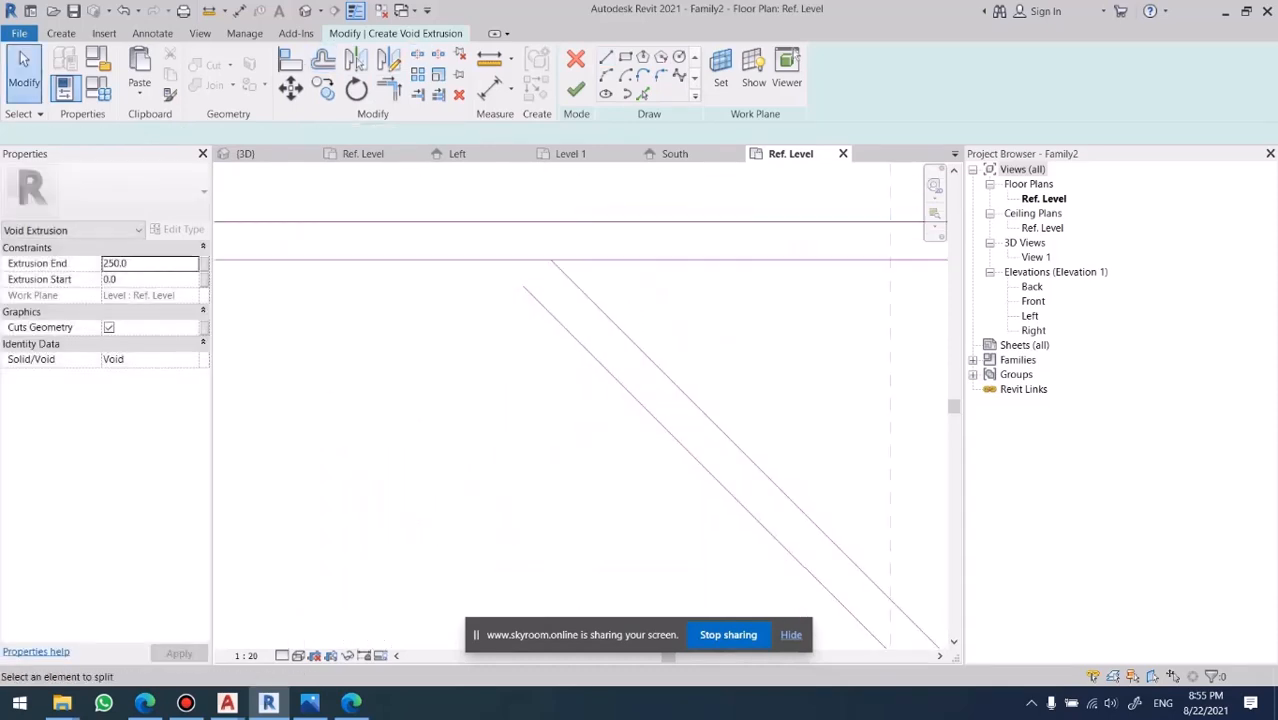
{"action": "left_click", "coordinate": [532, 260]}
{"action": "key", "text": "t"}
{"action": "key", "text": "r"}
{"action": "left_click", "coordinate": [590, 299]}
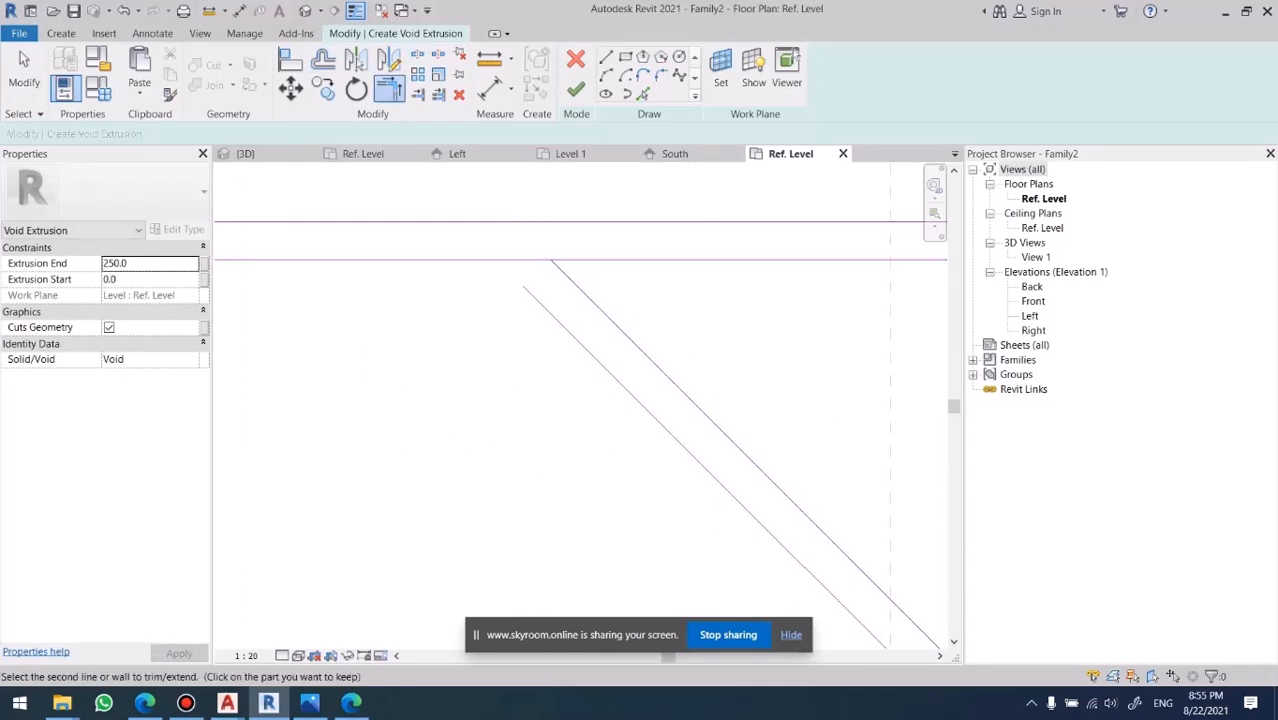
{"action": "left_click", "coordinate": [596, 260]}
{"action": "left_click", "coordinate": [560, 323]}
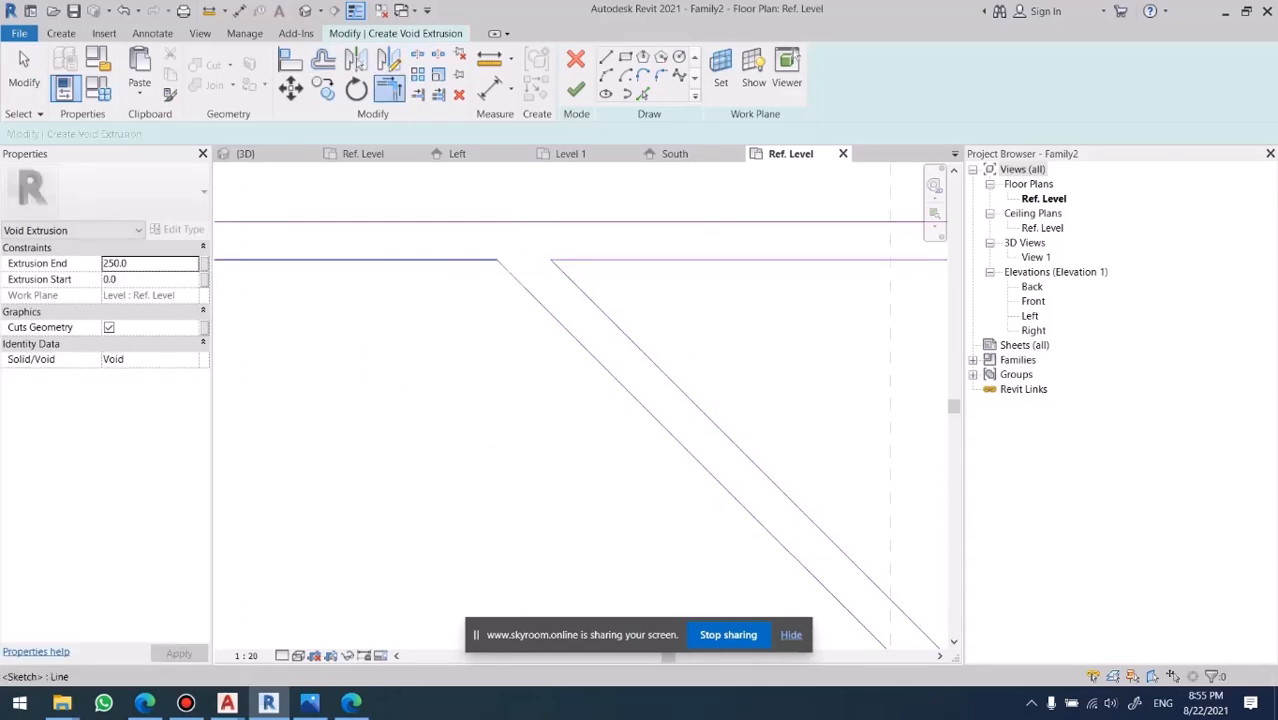
Trim the offset corner-to-corner diagonal and the inner rectangle's upper edge to meet near the upper-right corner.
{"action": "scroll", "coordinate": [456, 250], "scroll_direction": "down", "scroll_amount": 4}
{"action": "middle_click_drag", "start_coordinate": [782, 261], "coordinate": [694, 247]}
{"action": "scroll", "coordinate": [694, 247], "scroll_direction": "up", "scroll_amount": 2}
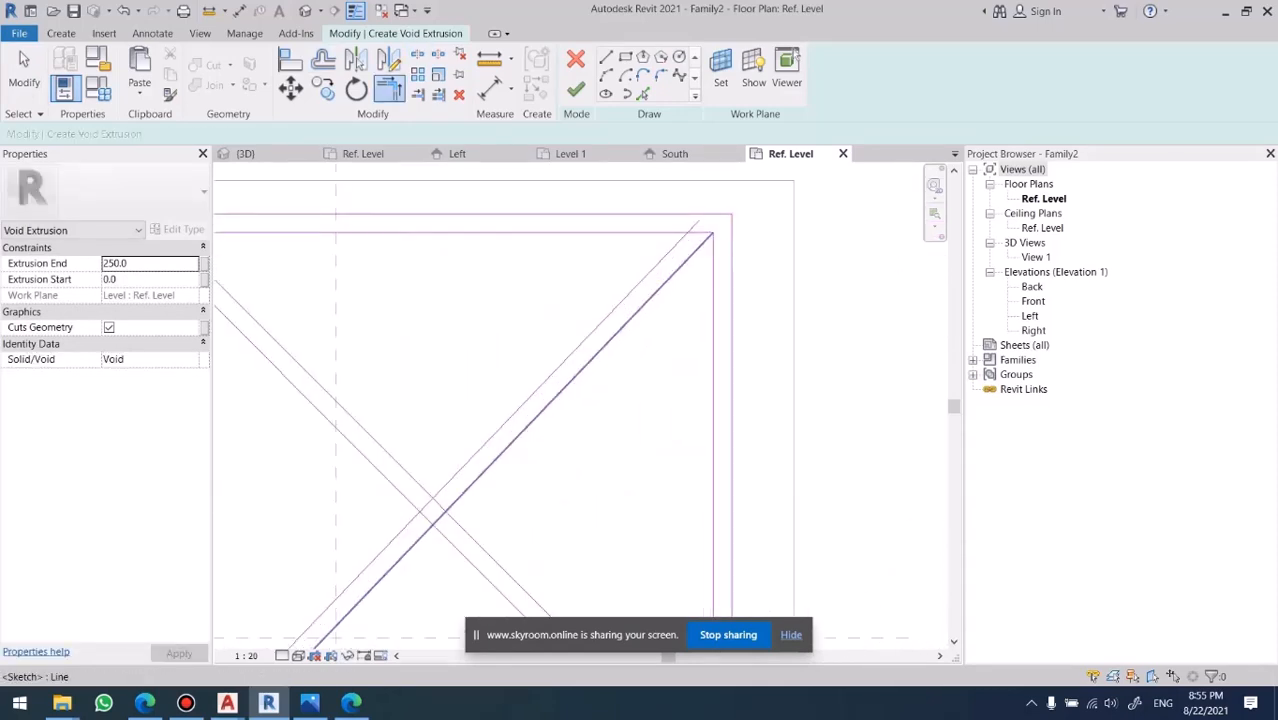
{"action": "left_click", "coordinate": [670, 250]}
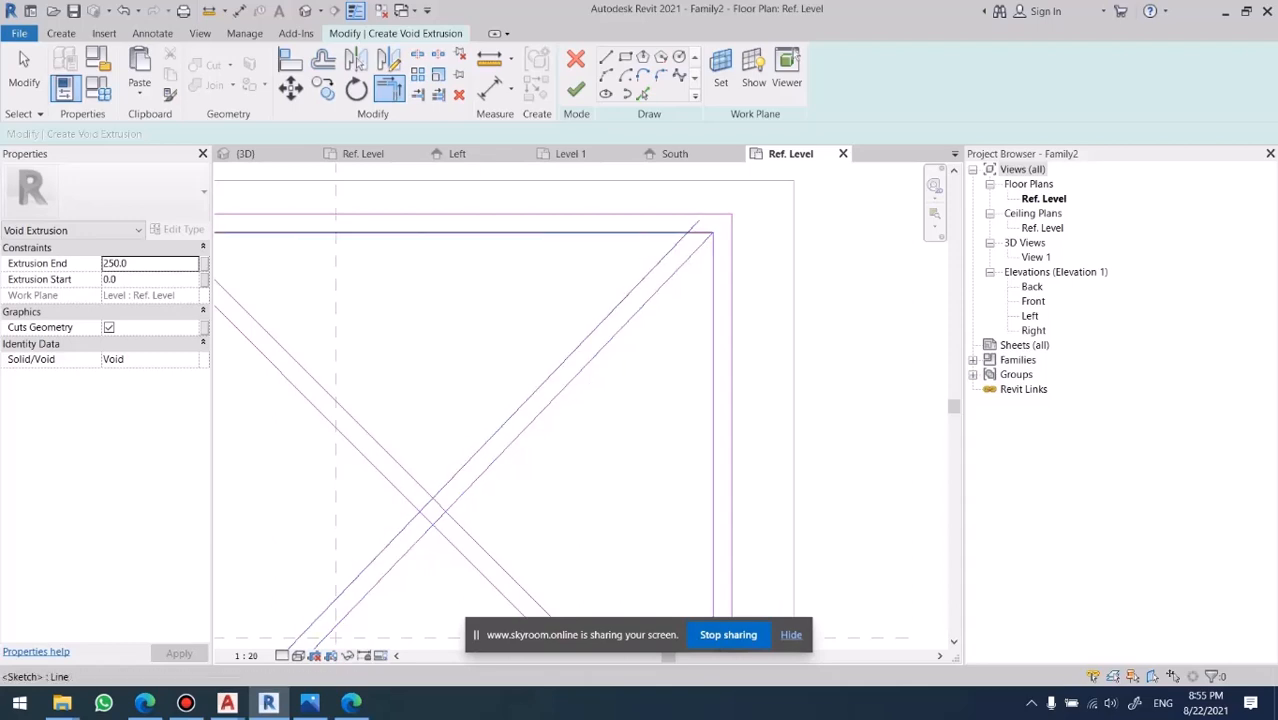
{"action": "left_click", "coordinate": [663, 233]}
Split the inner rectangle's right edge and trim its lower part to the offset crossing diagonal.
{"action": "scroll", "coordinate": [727, 224], "scroll_direction": "down", "scroll_amount": 3}
{"action": "middle_click_drag", "start_coordinate": [708, 458], "coordinate": [685, 376]}
{"action": "scroll", "coordinate": [685, 376], "scroll_direction": "up", "scroll_amount": 2}
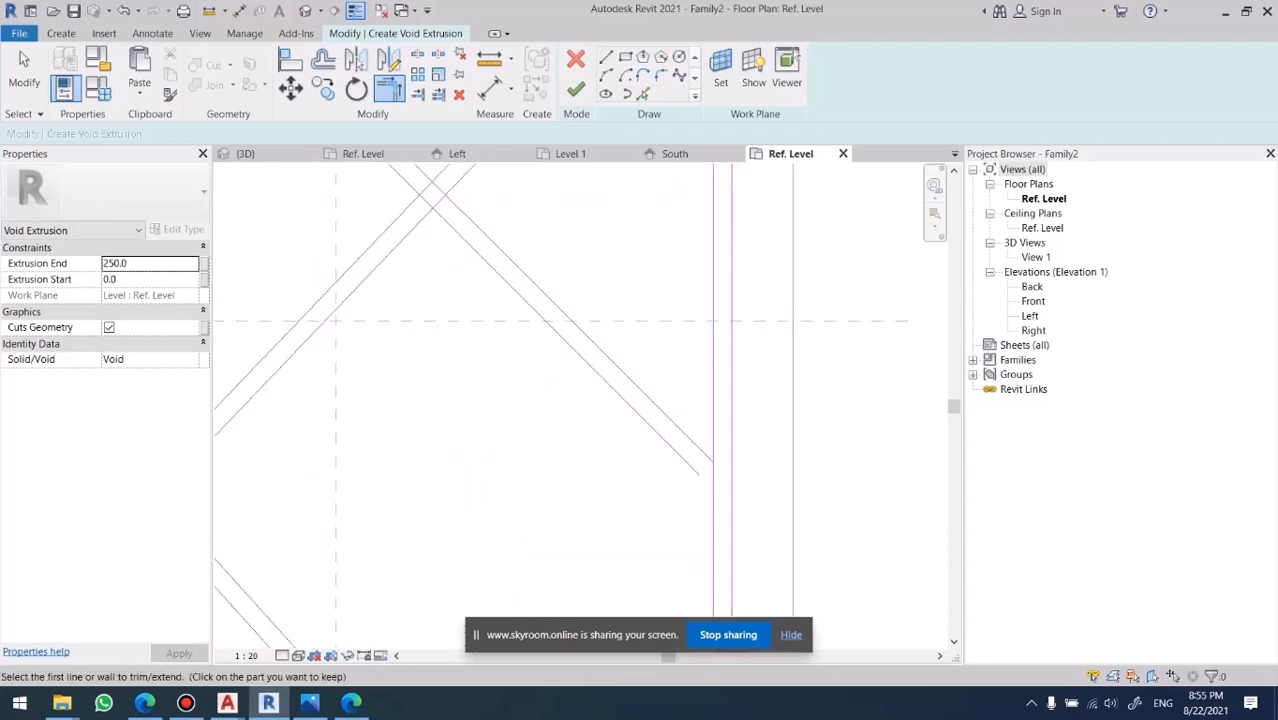
{"action": "middle_click_drag", "start_coordinate": [712, 440], "coordinate": [618, 337]}
{"action": "key", "text": "s"}
{"action": "key", "text": "l"}
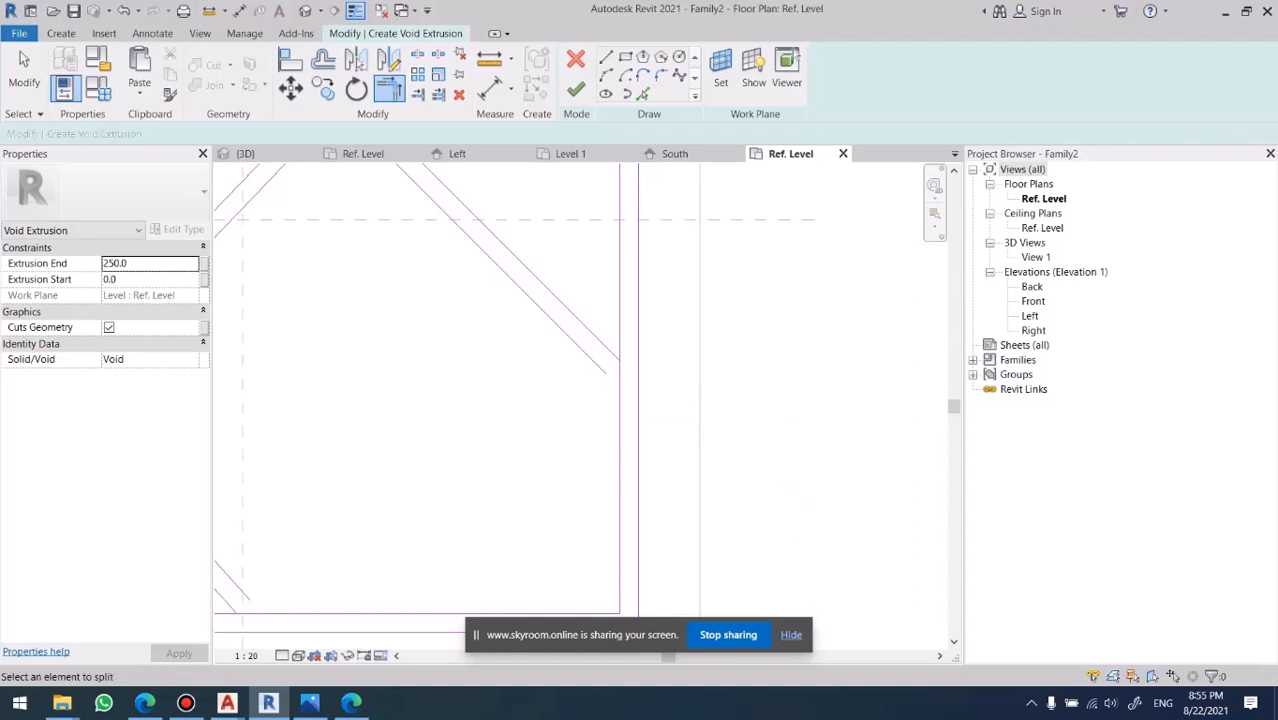
{"action": "left_click", "coordinate": [620, 373]}
{"action": "key", "text": "t"}
{"action": "key", "text": "r"}
{"action": "left_click", "coordinate": [600, 341]}
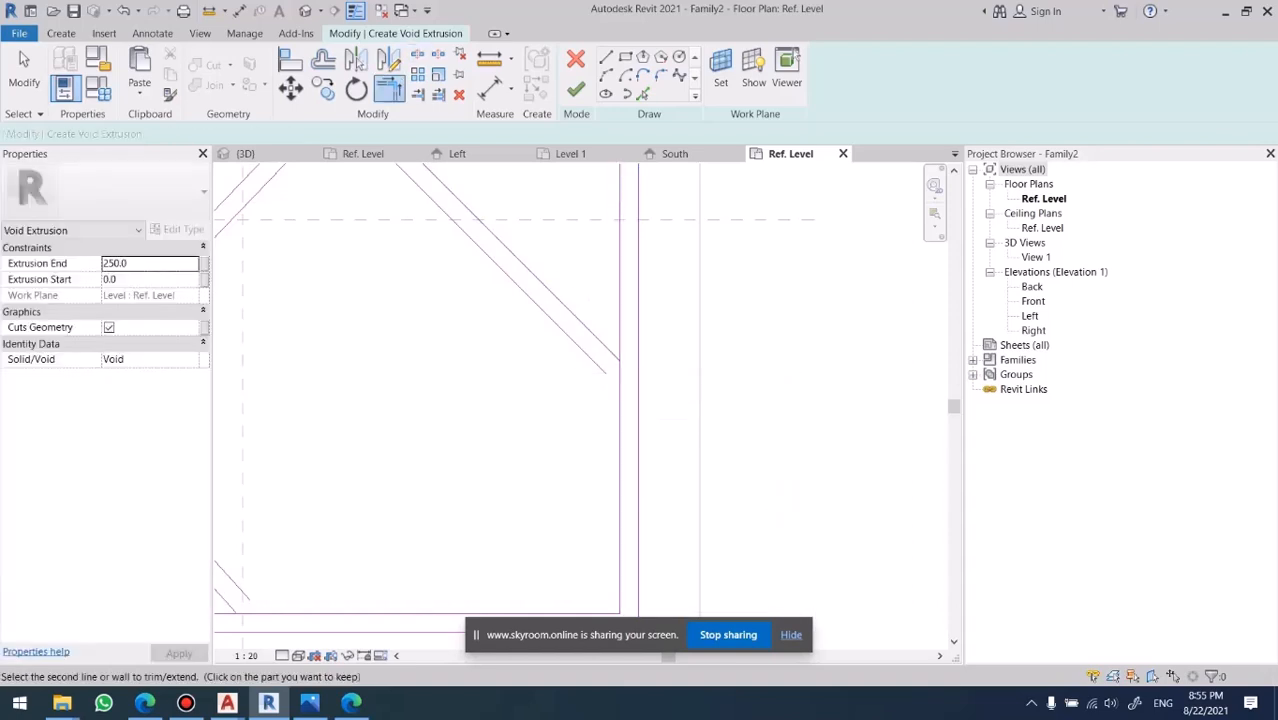
Split the inner rectangle's lower edge and trim both parts to the lower ends of the short diagonal pair.
{"action": "scroll", "coordinate": [600, 341], "scroll_direction": "down", "scroll_amount": 1}
{"action": "middle_click_drag", "start_coordinate": [600, 341], "coordinate": [678, 297]}
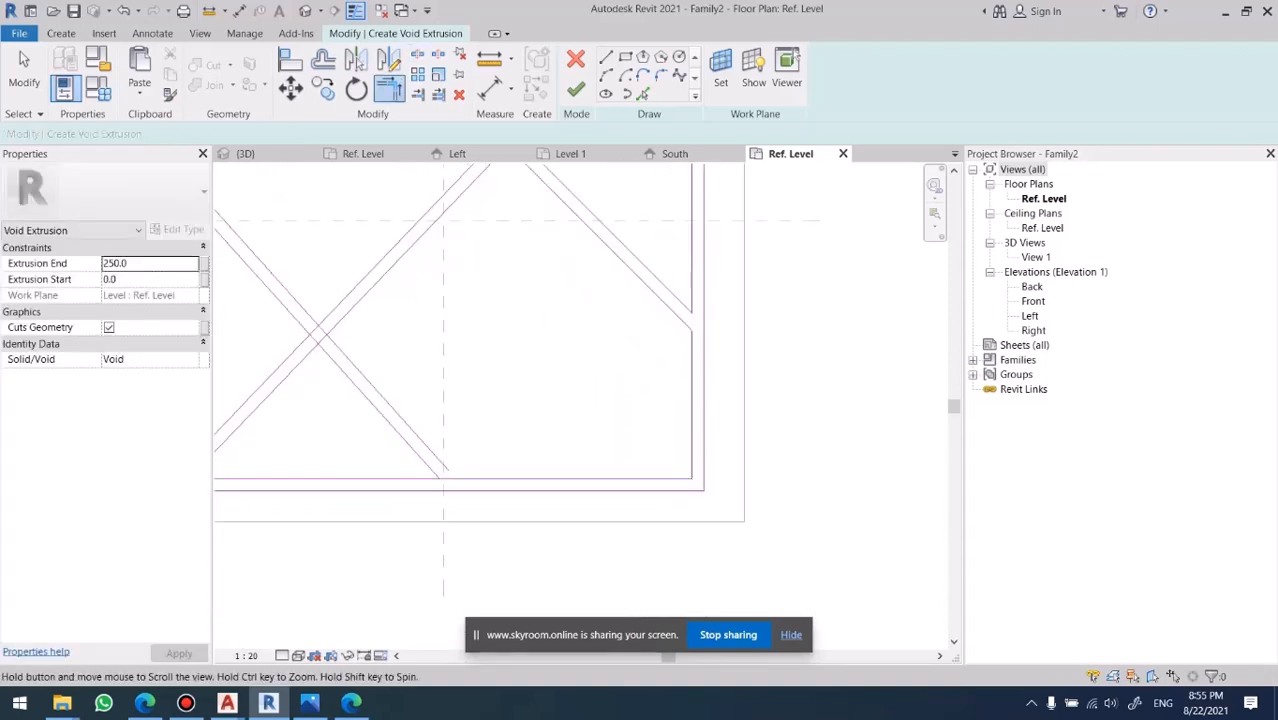
{"action": "scroll", "coordinate": [442, 485], "scroll_direction": "up", "scroll_amount": 3}
{"action": "middle_click_drag", "start_coordinate": [440, 485], "coordinate": [524, 478]}
{"action": "key", "text": "Escape"}
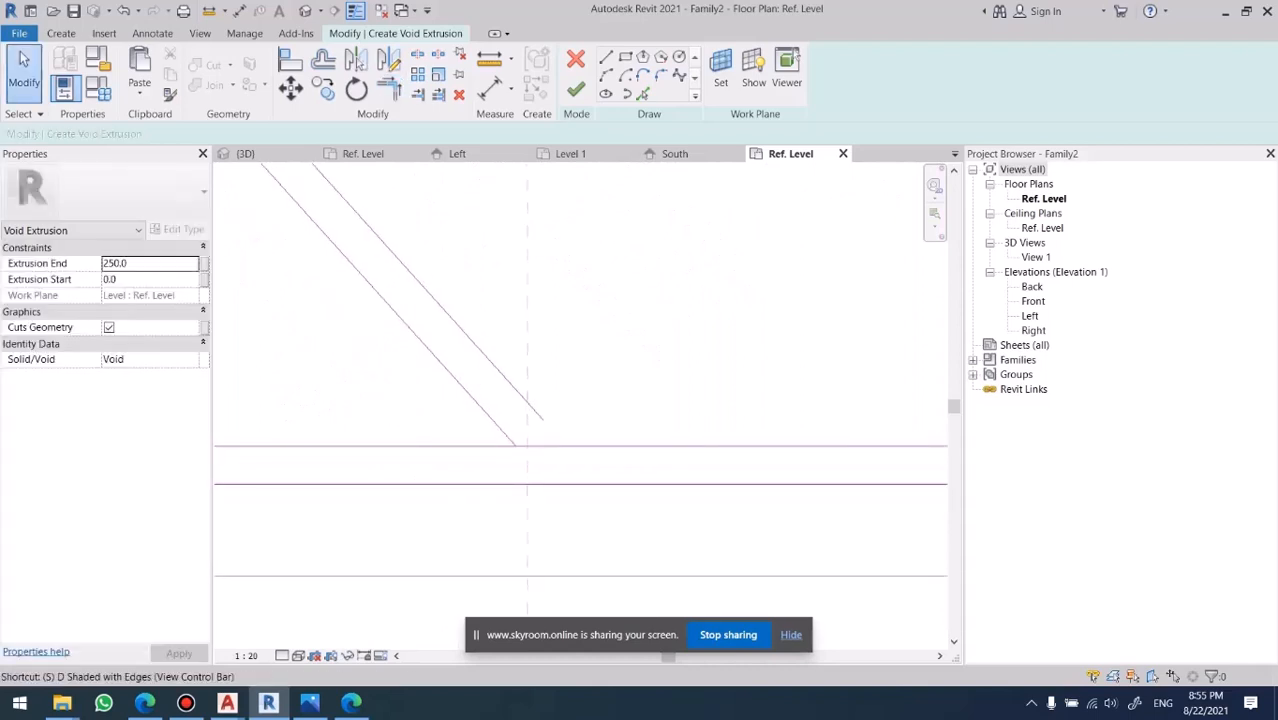
{"action": "key", "text": "l"}
{"action": "left_click", "coordinate": [541, 446]}
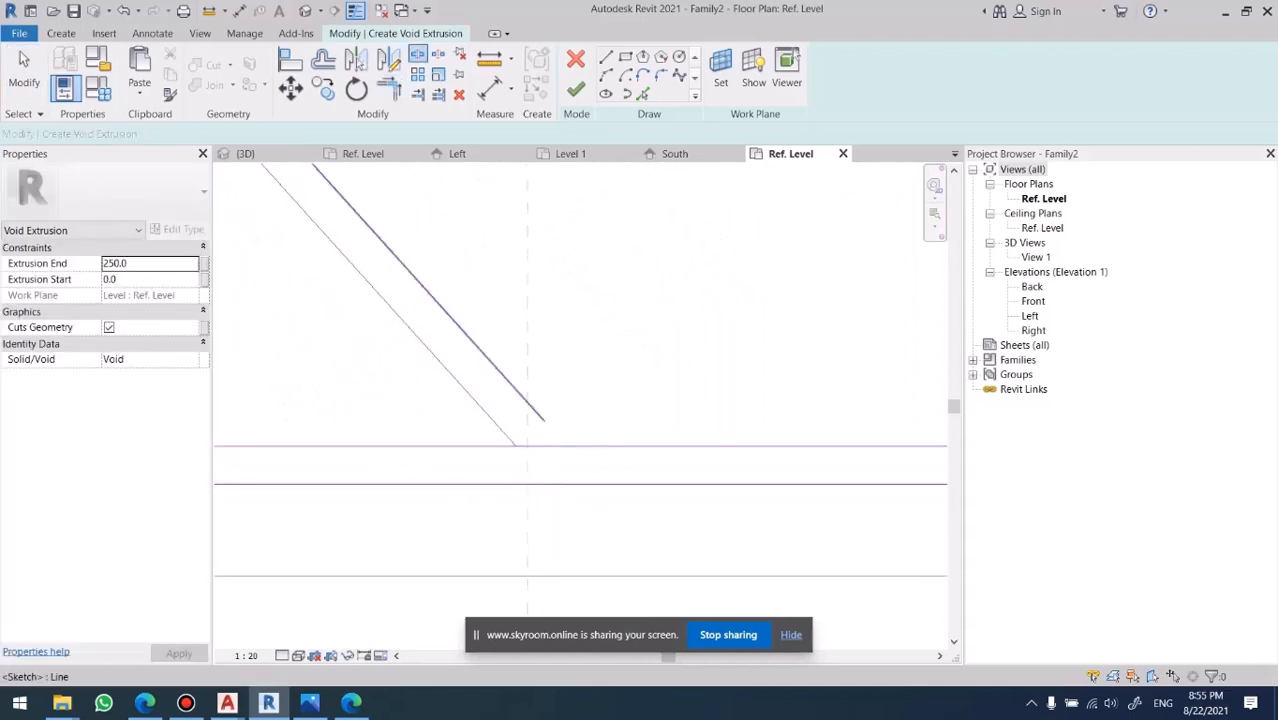
{"action": "key", "text": "t"}
{"action": "key", "text": "r"}
{"action": "left_click", "coordinate": [533, 407]}
{"action": "left_click", "coordinate": [588, 446]}
{"action": "left_click", "coordinate": [484, 446]}
{"action": "left_click", "coordinate": [492, 420]}
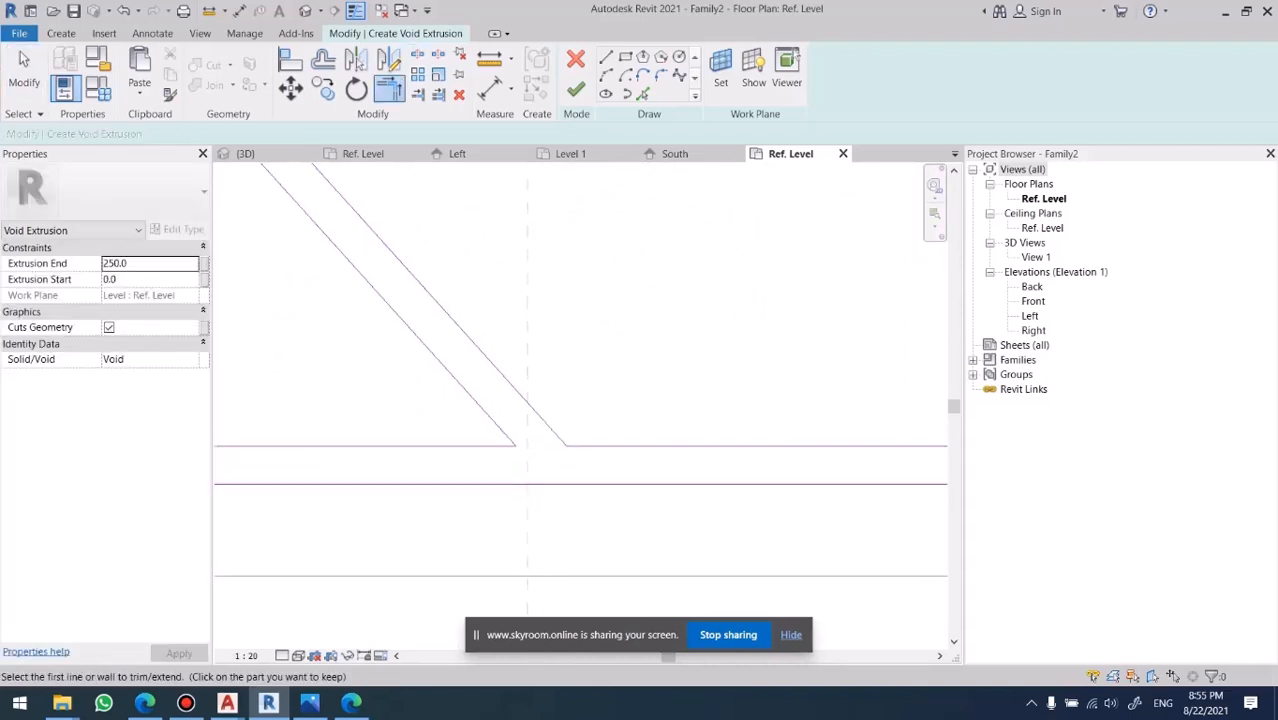
Trim the offset corner-to-corner diagonal and the inner rectangle's left edge to meet near the lower-left corner.
{"action": "scroll", "coordinate": [755, 428], "scroll_direction": "down", "scroll_amount": 2}
{"action": "middle_click_drag", "start_coordinate": [277, 438], "coordinate": [405, 430]}
{"action": "scroll", "coordinate": [404, 431], "scroll_direction": "up", "scroll_amount": 1}
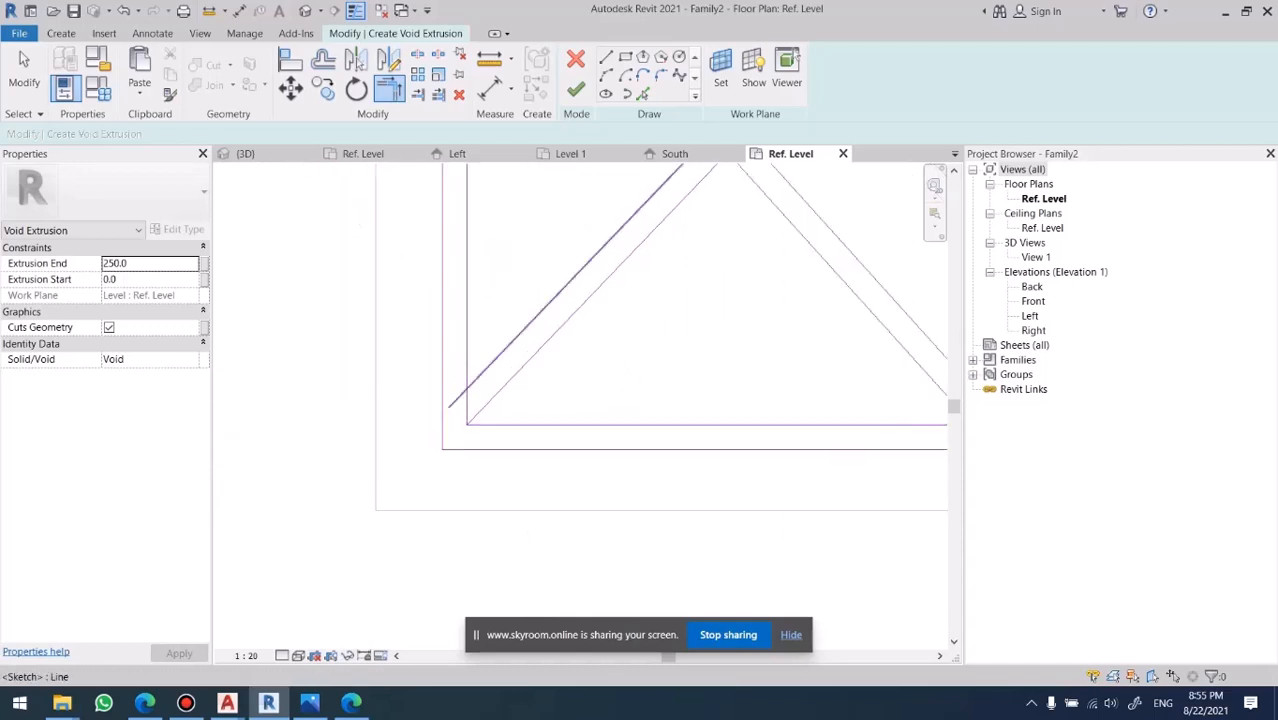
{"action": "scroll", "coordinate": [475, 516], "scroll_direction": "down", "scroll_amount": 4}
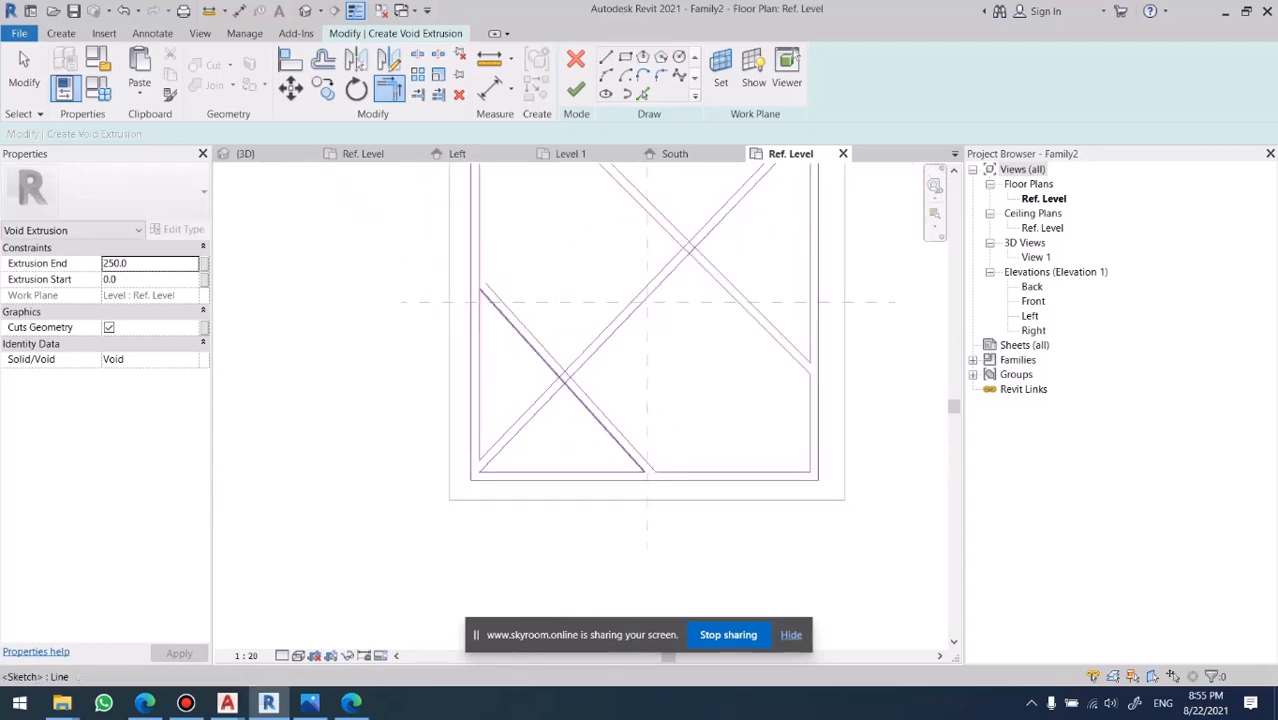
Split the inner rectangle's left edge and trim both parts to the upper ends of the lower-left diagonal pair.
{"action": "scroll", "coordinate": [492, 267], "scroll_direction": "up", "scroll_amount": 5}
{"action": "key", "text": "Escape"}
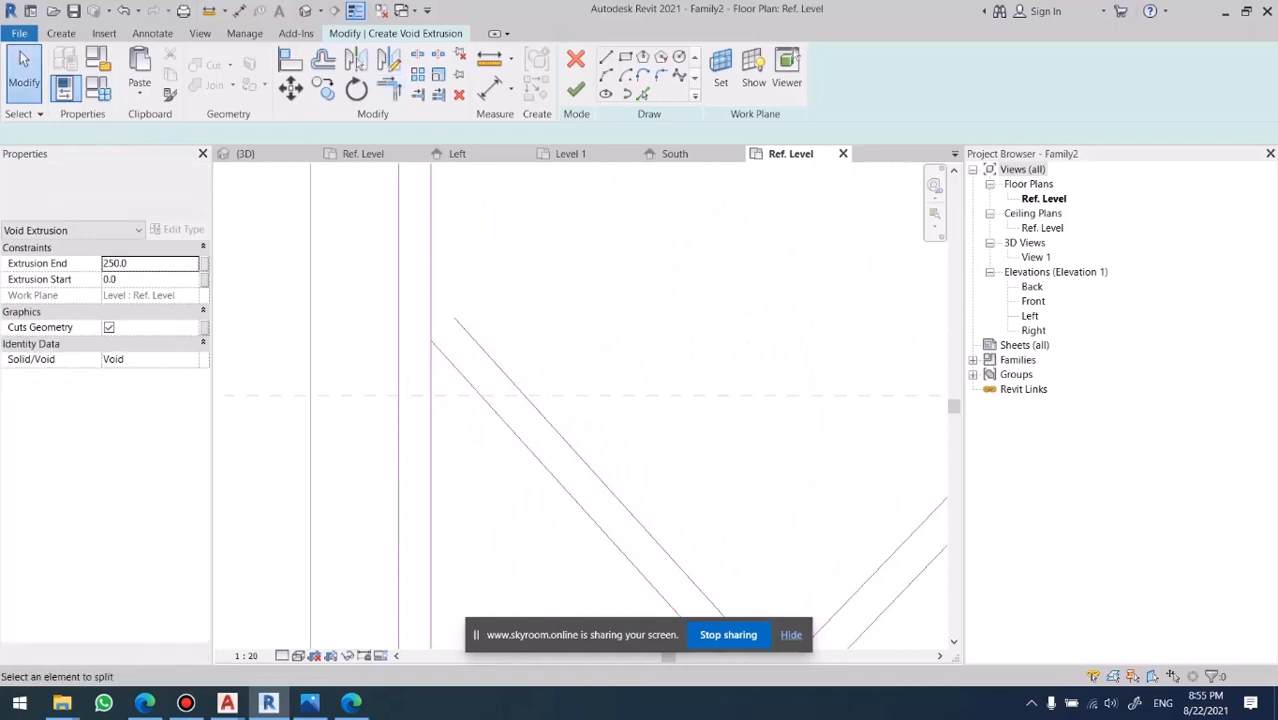
{"action": "key", "text": "s"}
{"action": "key", "text": "l"}
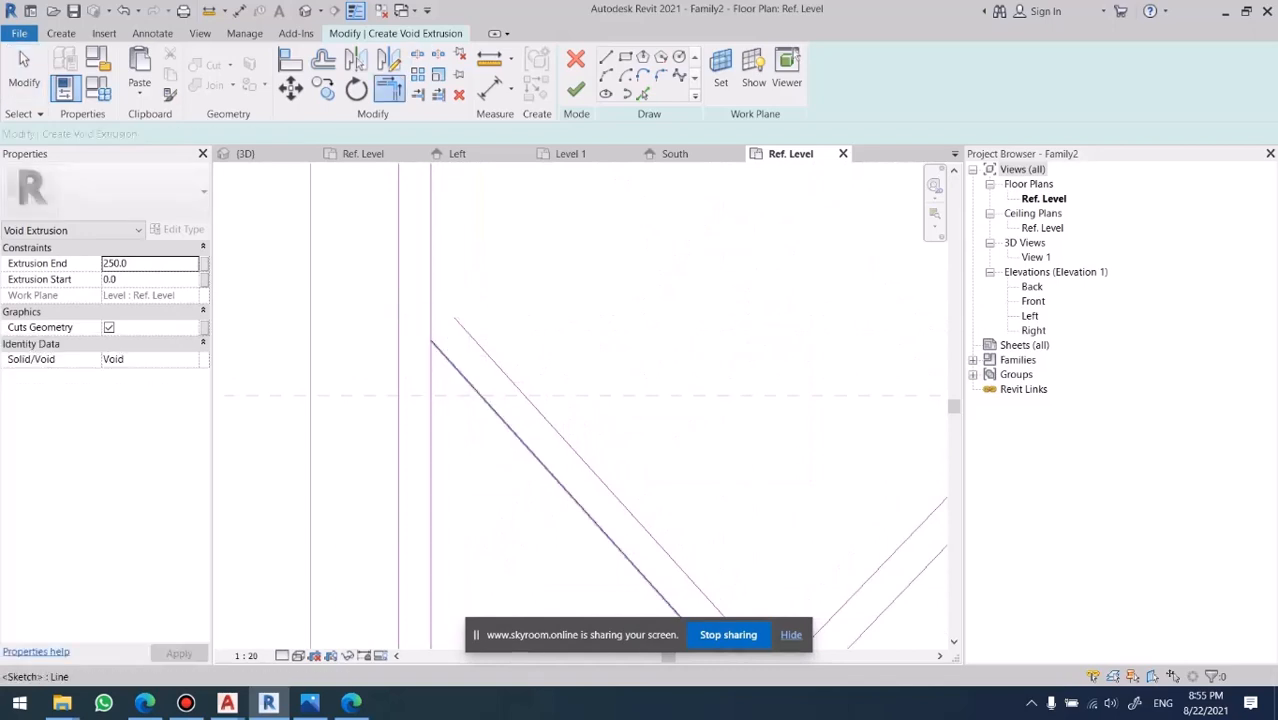
{"action": "key", "text": "t"}
{"action": "key", "text": "r"}
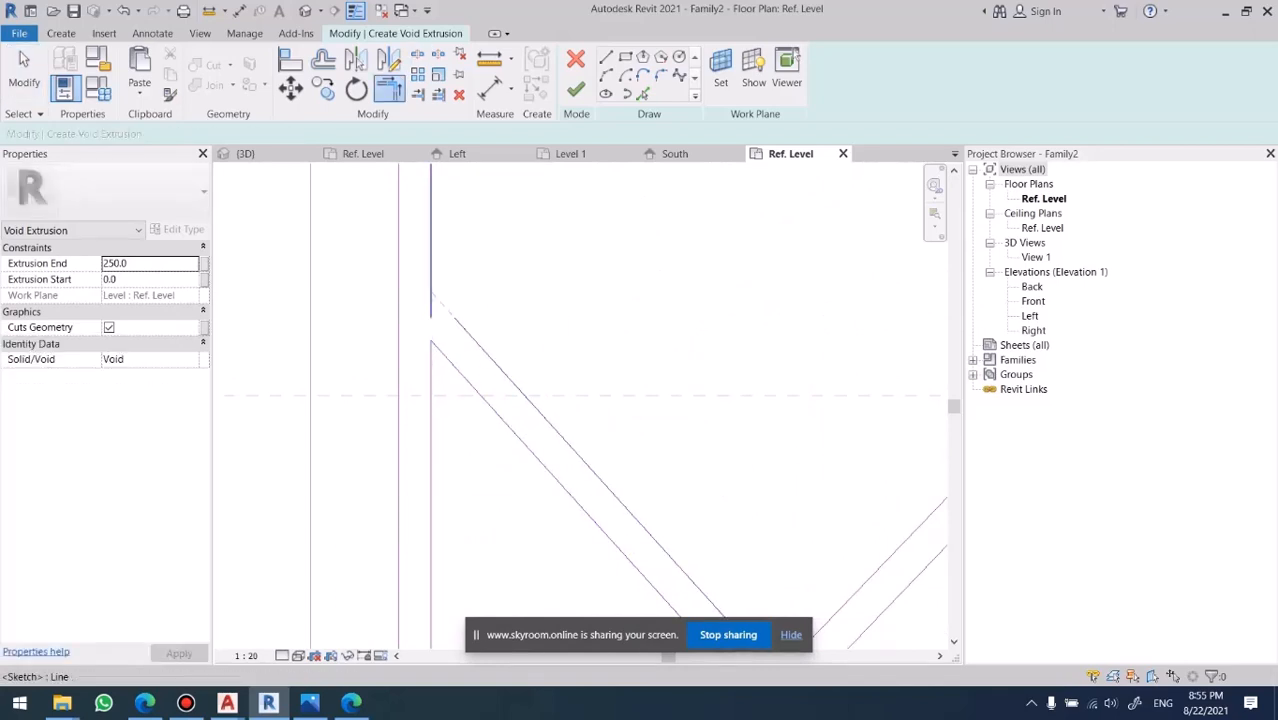
Split the diagonal lines inside both places where the diagonal pairs cross.
{"action": "key", "text": "z"}
{"action": "key", "text": "f"}
{"action": "scroll", "coordinate": [686, 379], "scroll_direction": "up", "scroll_amount": 4}
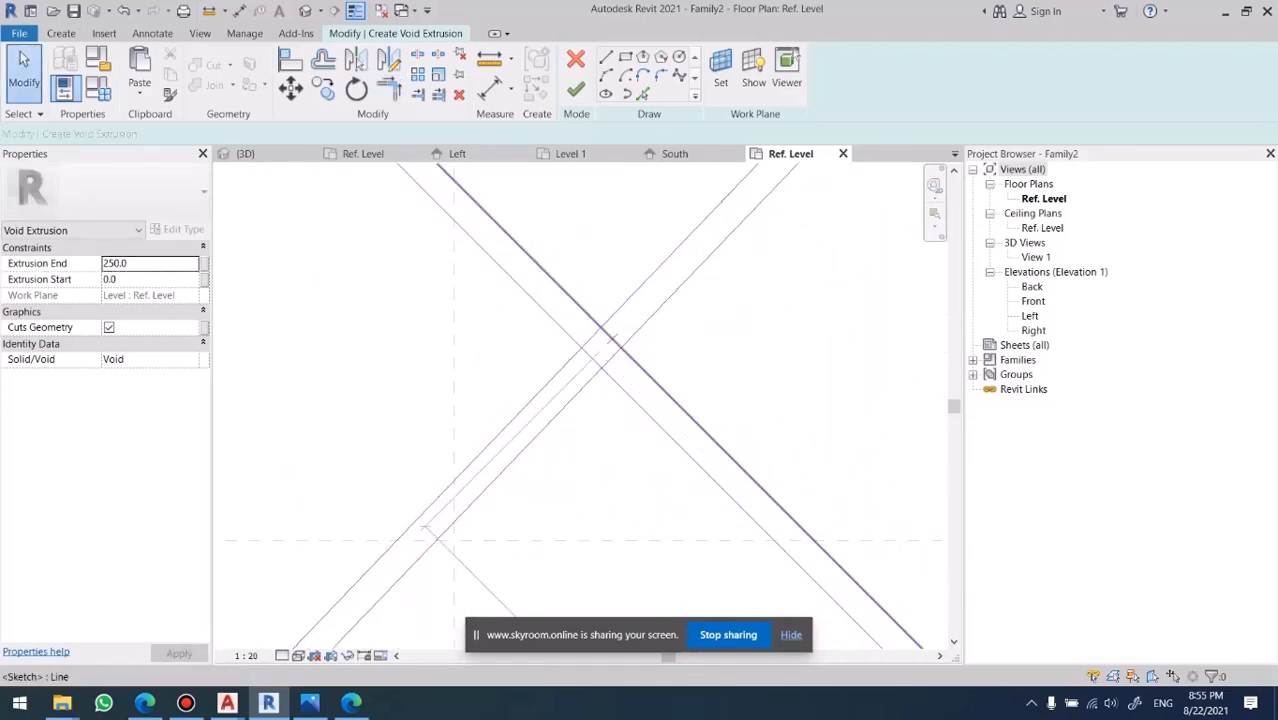
{"action": "key", "text": "s"}
{"action": "key", "text": "l"}
{"action": "left_click", "coordinate": [591, 358]}
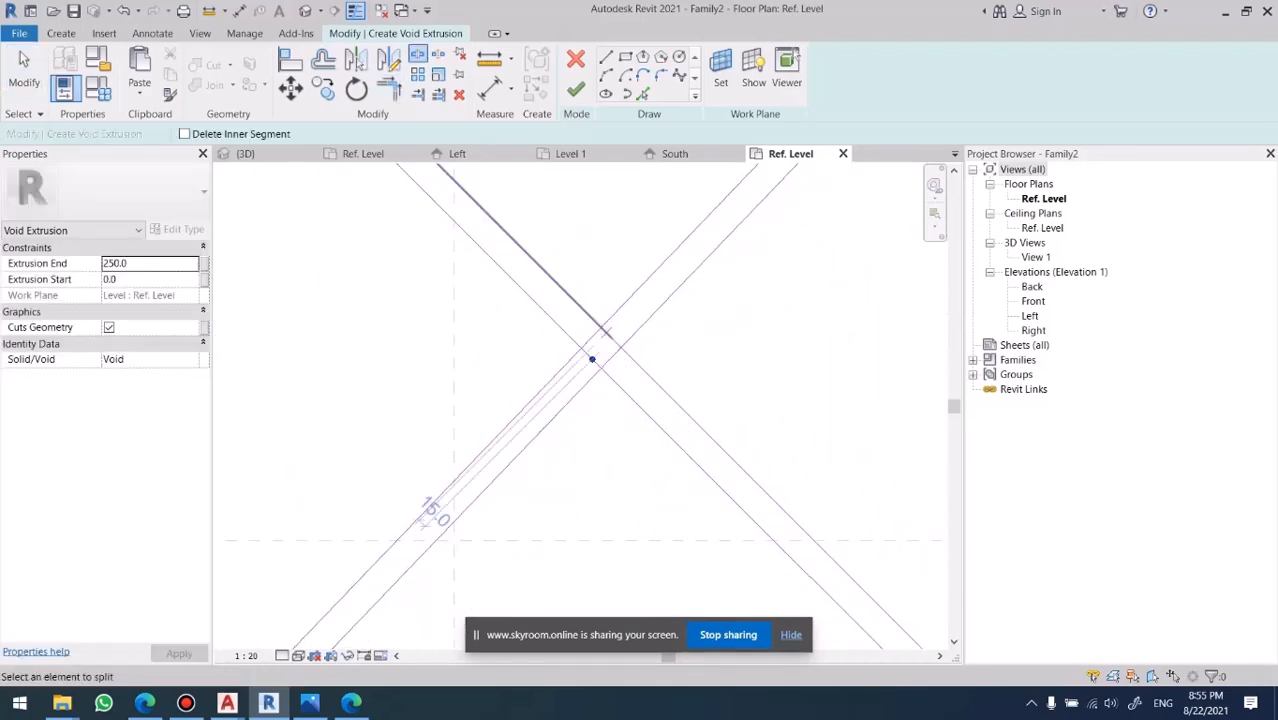
{"action": "scroll", "coordinate": [660, 250], "scroll_direction": "down", "scroll_amount": 2}
{"action": "middle_click_drag", "start_coordinate": [491, 437], "coordinate": [667, 275]}
{"action": "scroll", "coordinate": [484, 457], "scroll_direction": "up", "scroll_amount": 3}
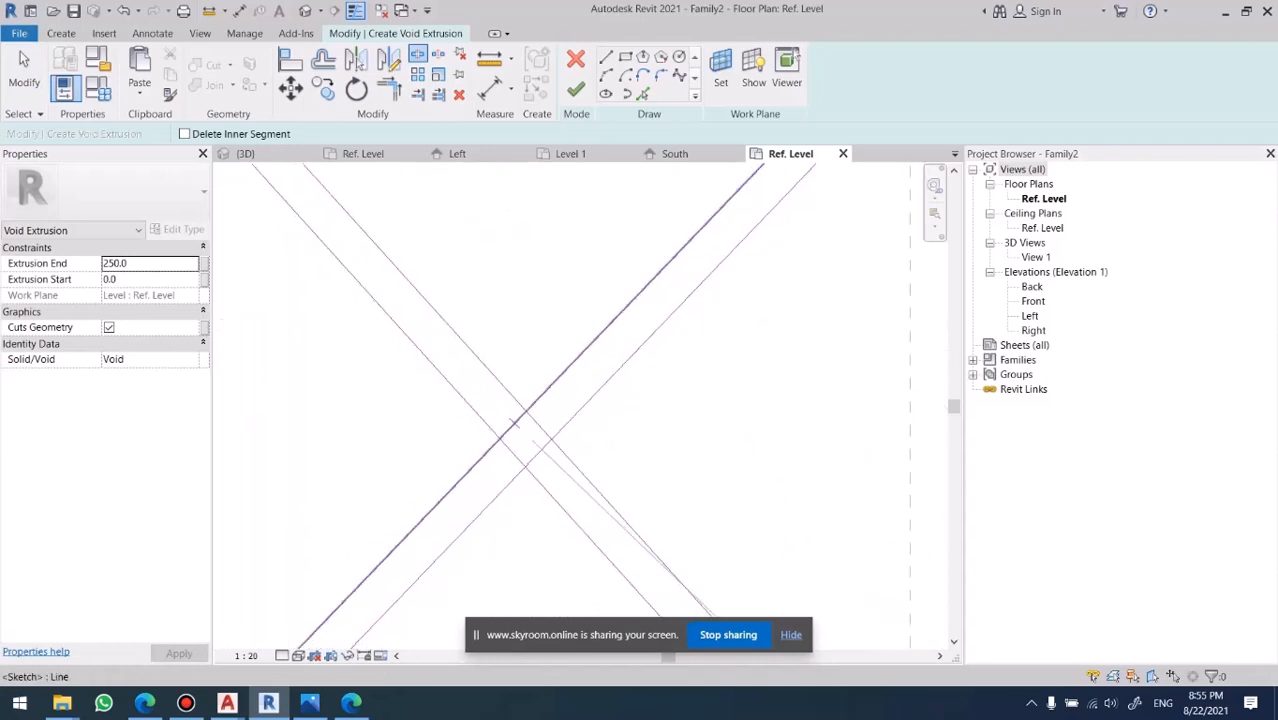
{"action": "left_click", "coordinate": [533, 456]}
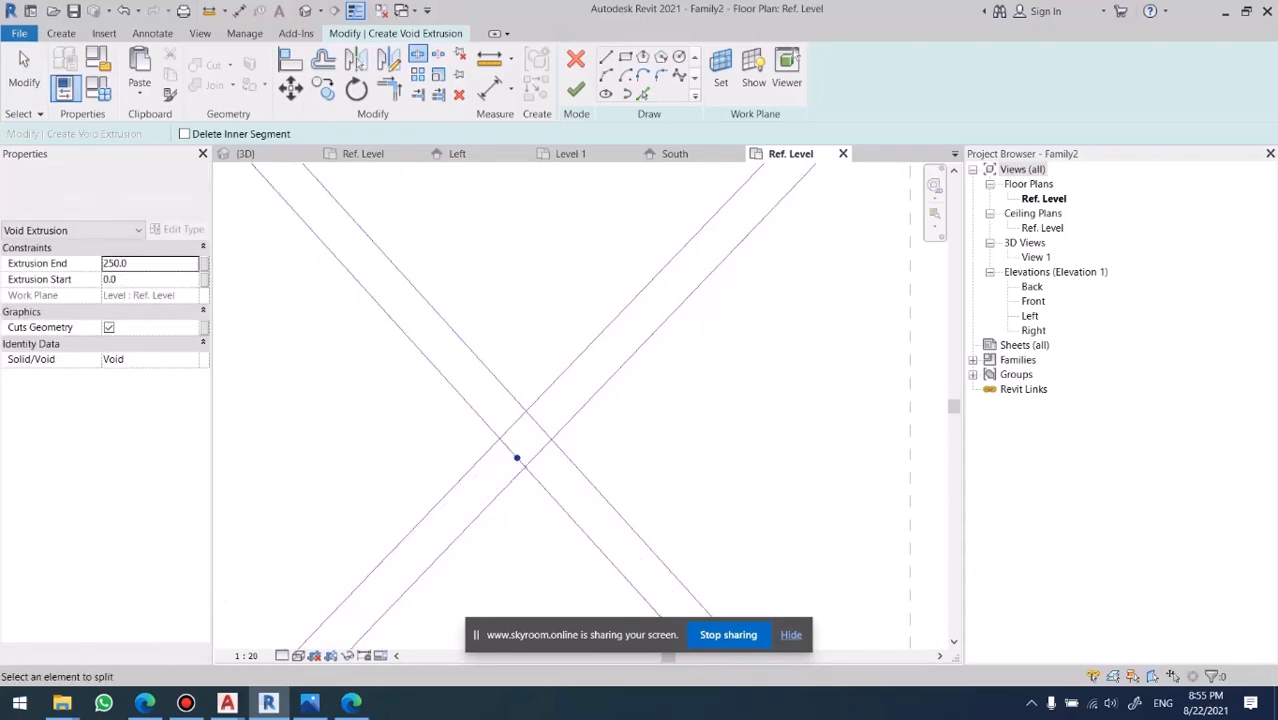
{"action": "scroll", "coordinate": [533, 457], "scroll_direction": "down", "scroll_amount": 3}
{"action": "key", "text": "Escape"}
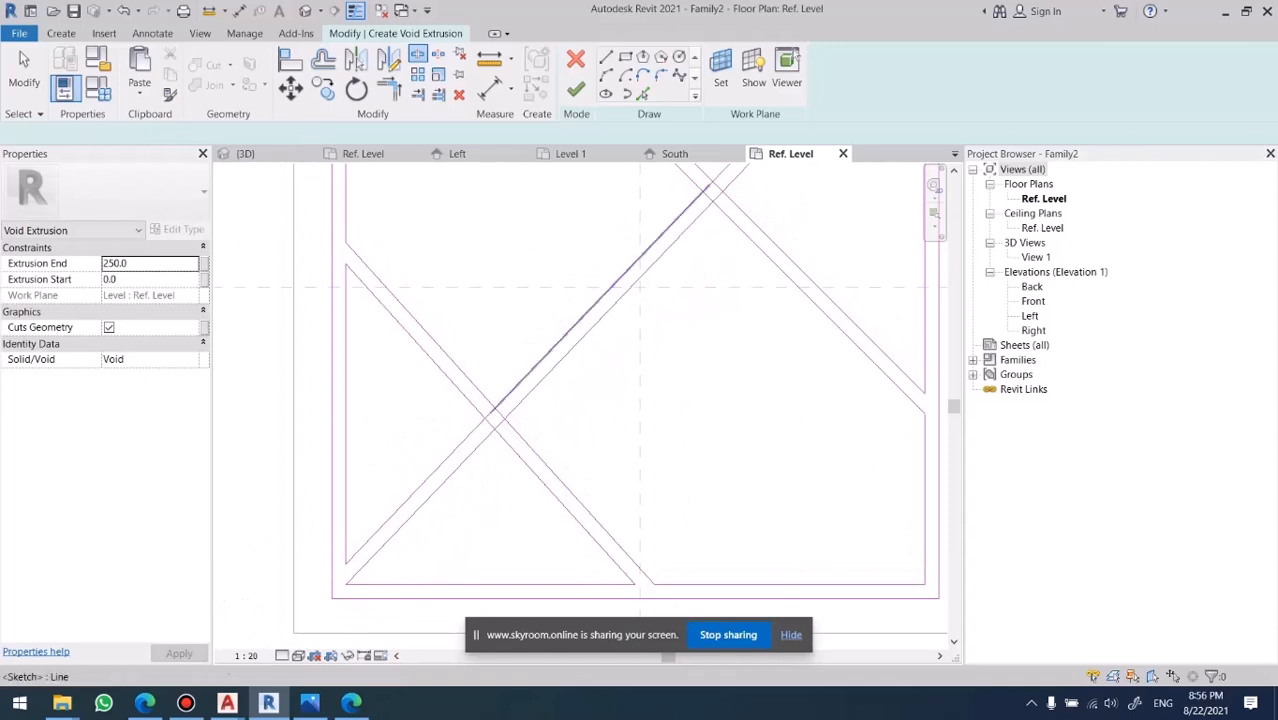
Trim the split diagonal lines into clean corners at both crossings so the strips open into each other.
{"action": "scroll", "coordinate": [497, 410], "scroll_direction": "up", "scroll_amount": 2}
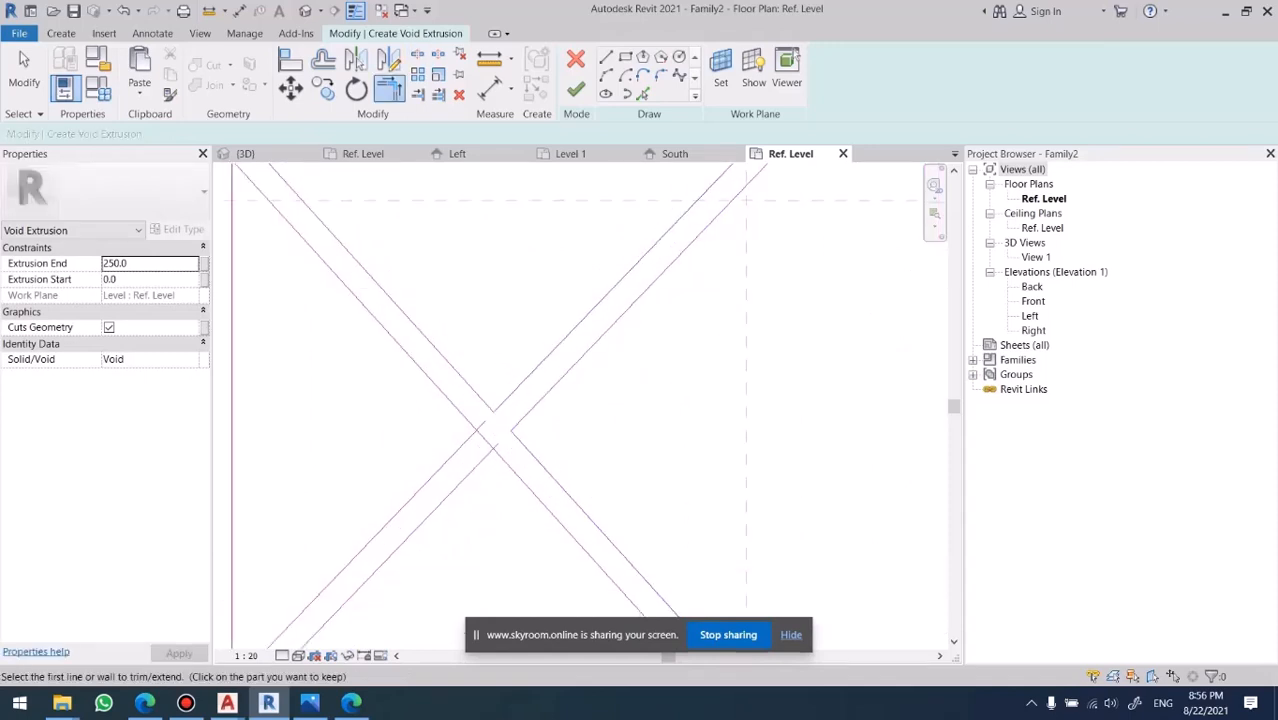
{"action": "left_click", "coordinate": [540, 500]}
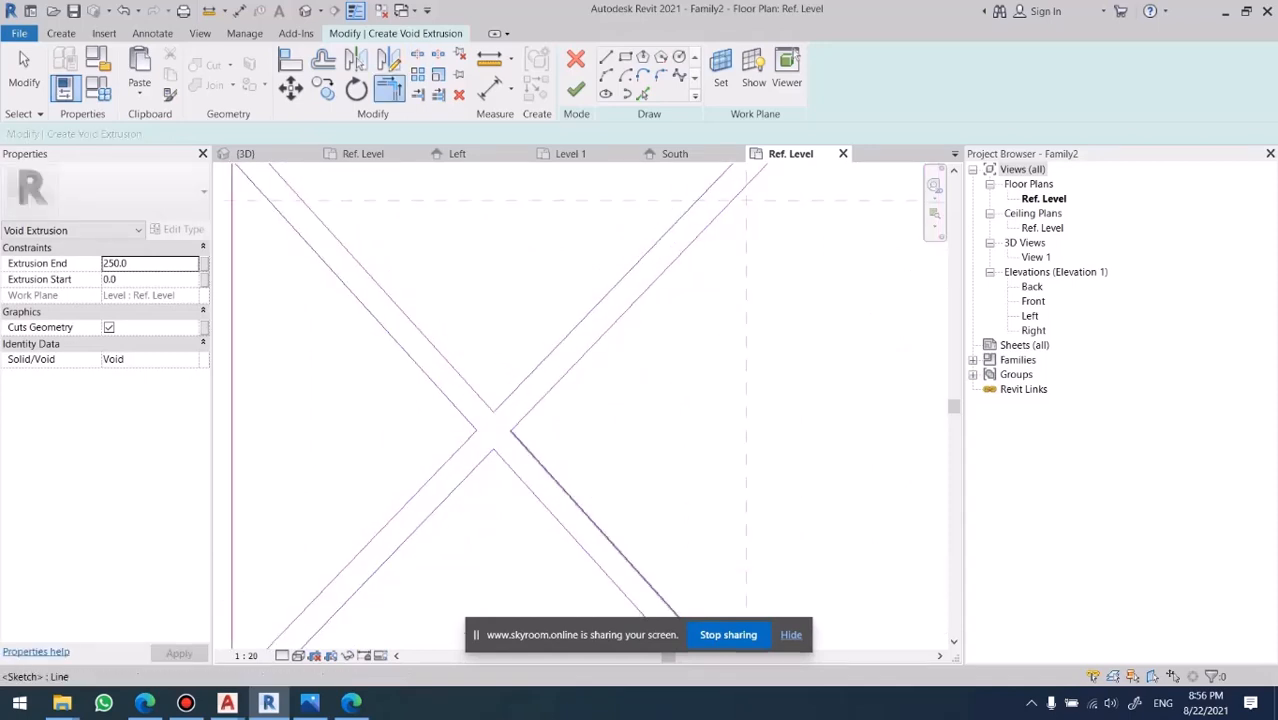
{"action": "scroll", "coordinate": [560, 500], "scroll_direction": "down", "scroll_amount": 2}
{"action": "scroll", "coordinate": [660, 318], "scroll_direction": "up", "scroll_amount": 3}
{"action": "middle_click_drag", "start_coordinate": [690, 270], "coordinate": [612, 420]}
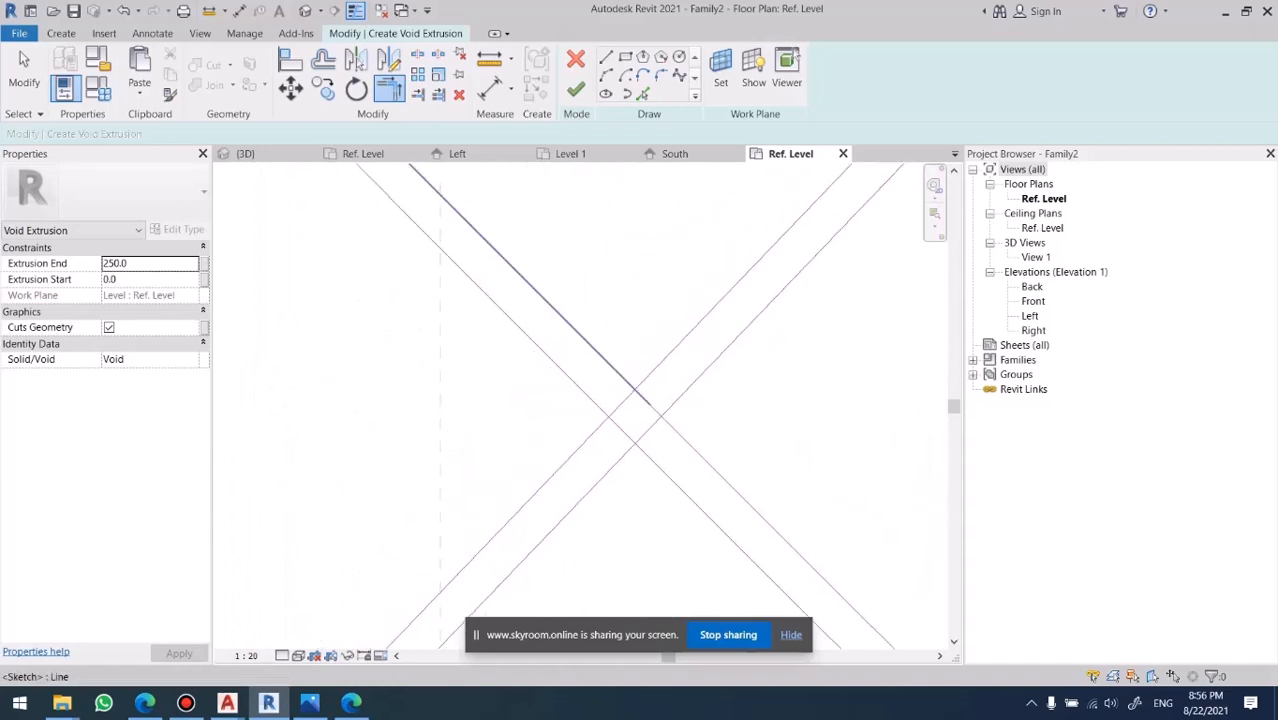
{"action": "left_click", "coordinate": [610, 364]}
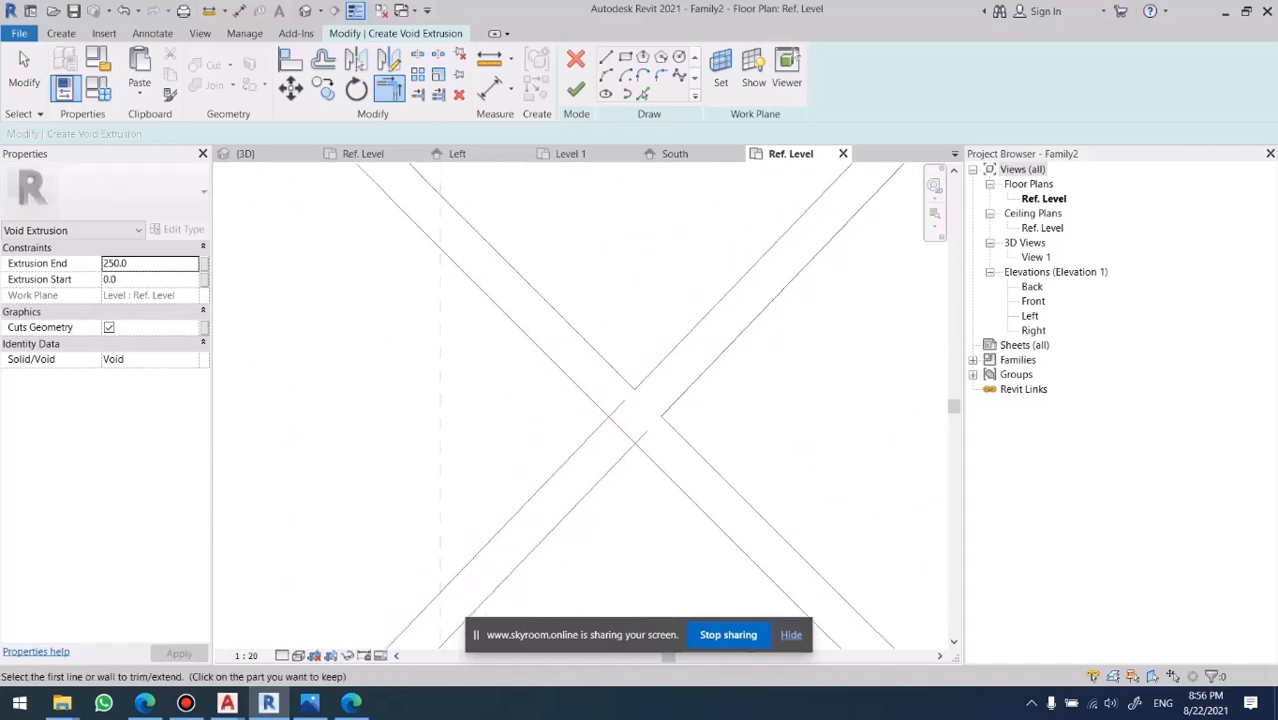
{"action": "left_click", "coordinate": [590, 491]}
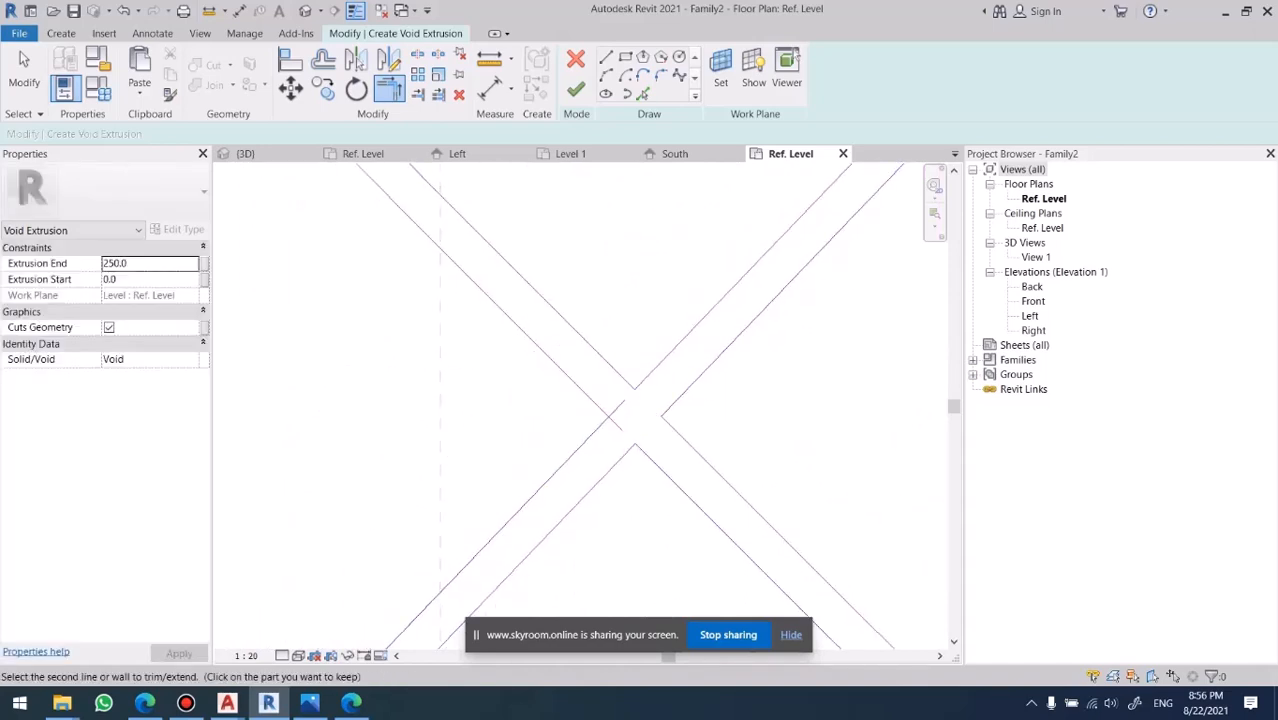
{"action": "left_click", "coordinate": [577, 385]}
Switch to the default 3D view and finish the void extrusion sketch.
{"action": "scroll", "coordinate": [648, 350], "scroll_direction": "down", "scroll_amount": 6}
{"action": "middle_click_drag", "start_coordinate": [650, 350], "coordinate": [593, 339]}
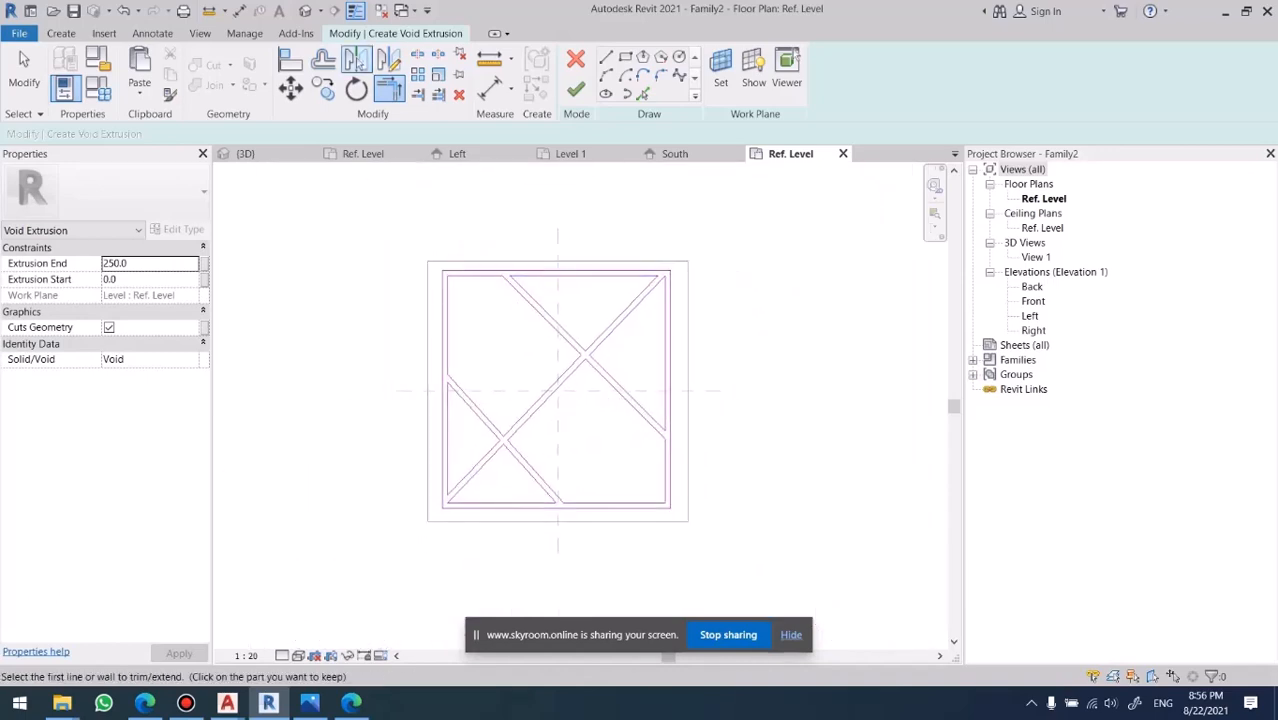
{"action": "left_click", "coordinate": [305, 11]}
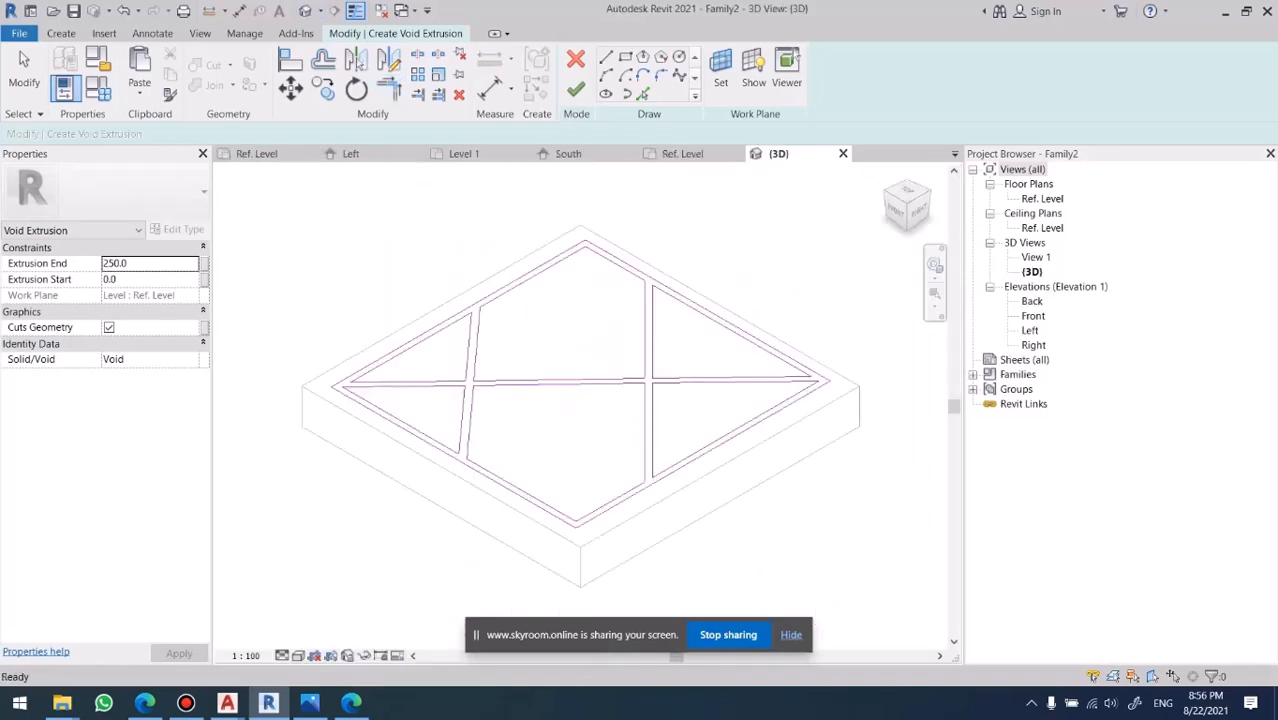
{"action": "left_click", "coordinate": [576, 89]}
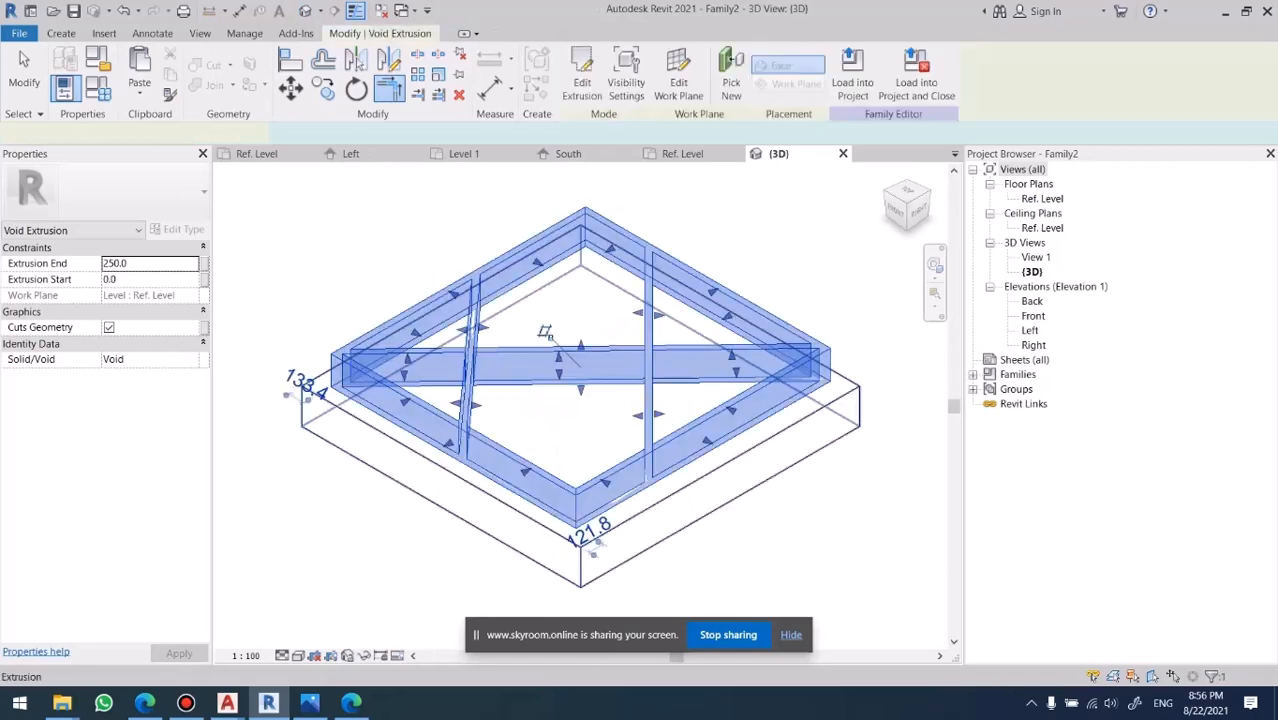
Stretch the void extrusion so it starts at about -89 mm and ends at about 36 mm.
{"action": "middle_click_drag", "start_coordinate": [588, 500], "coordinate": [575, 428], "text": "shift"}
{"action": "scroll", "coordinate": [578, 428], "scroll_direction": "up", "scroll_amount": 2}
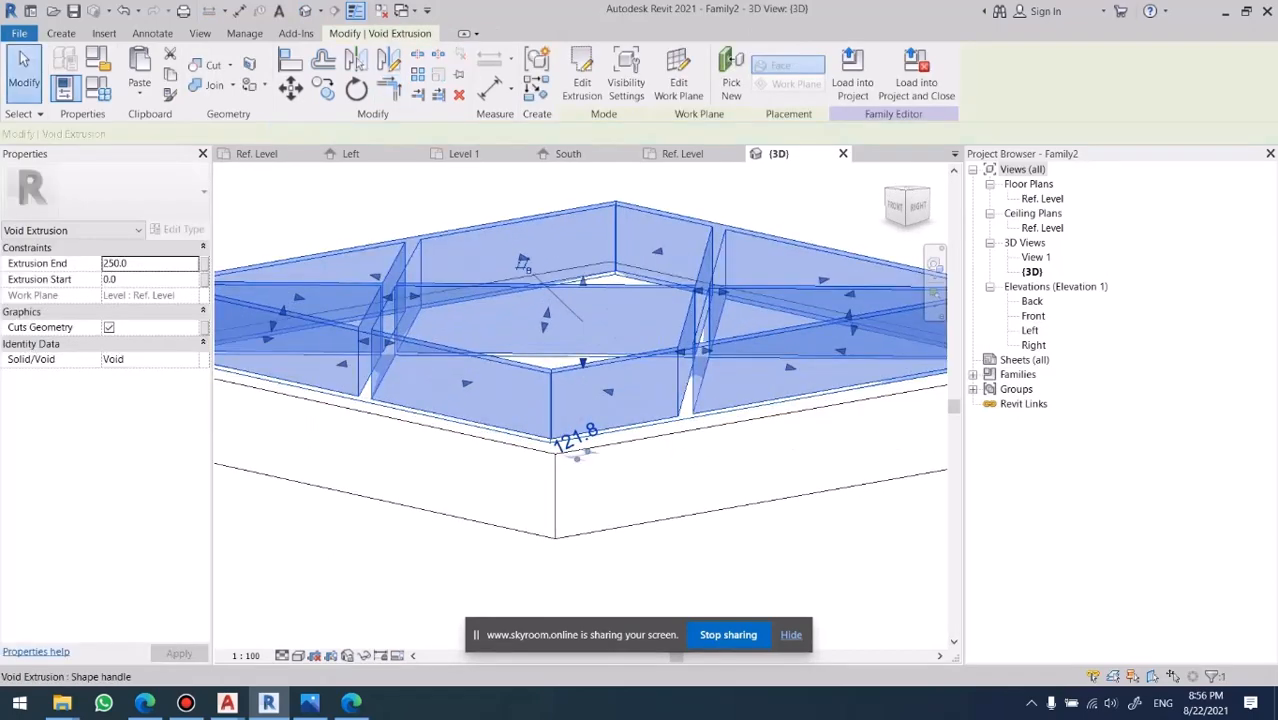
{"action": "left_click_drag", "start_coordinate": [583, 364], "coordinate": [583, 388]}
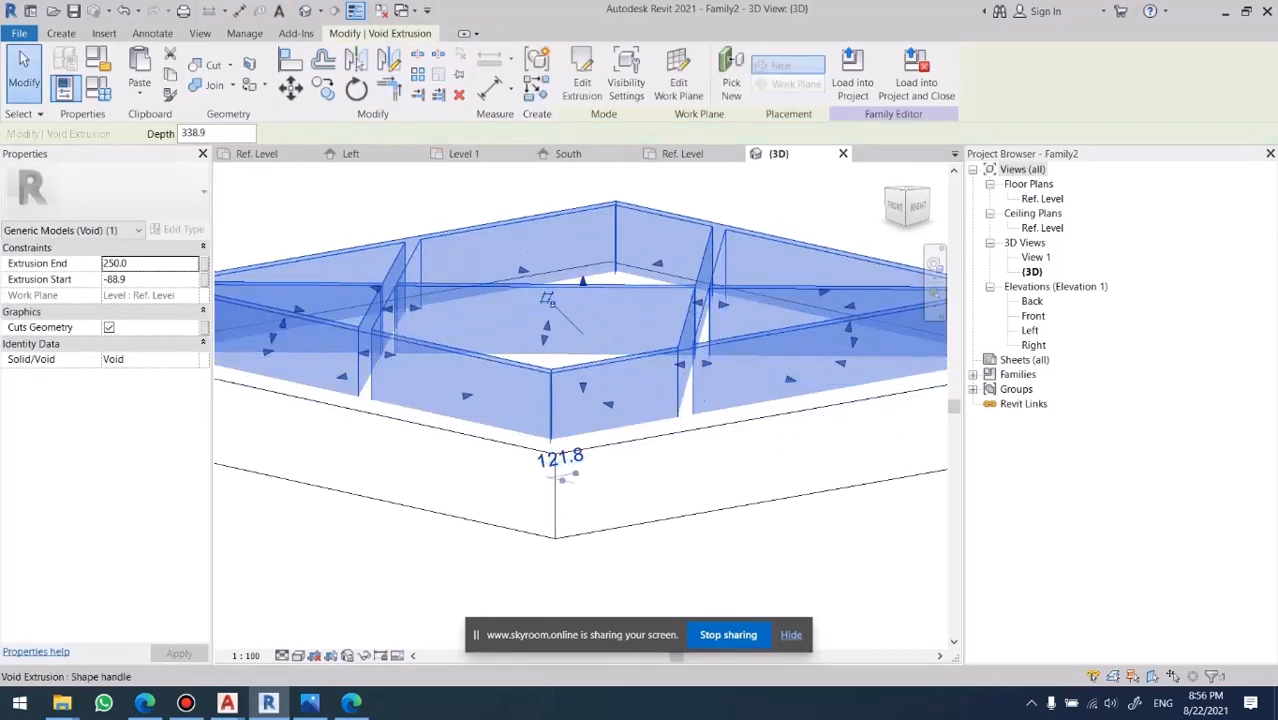
{"action": "left_click_drag", "start_coordinate": [583, 281], "coordinate": [583, 339]}
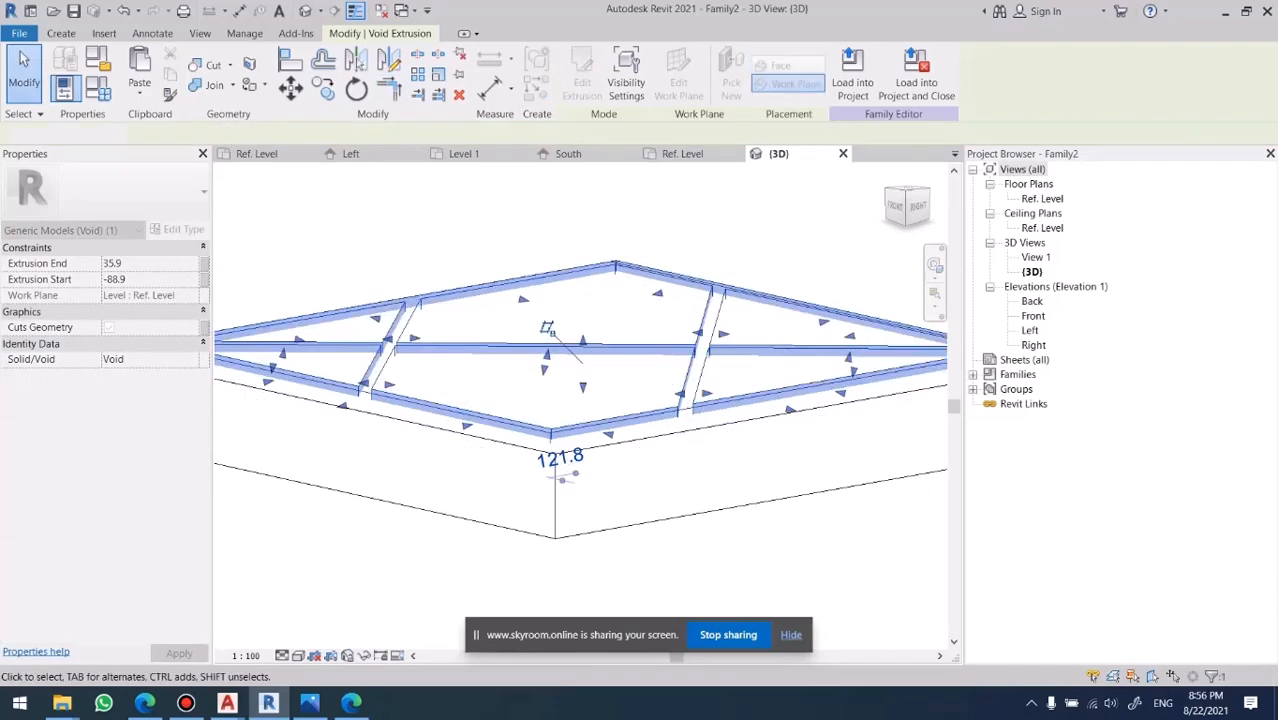
Display the family shaded and cut the solid block with the patterned void extrusion.
{"action": "key", "text": "Escape"}
{"action": "key", "text": "s"}
{"action": "key", "text": "d"}
{"action": "middle_click_drag", "start_coordinate": [583, 345], "coordinate": [585, 420], "text": "shift"}
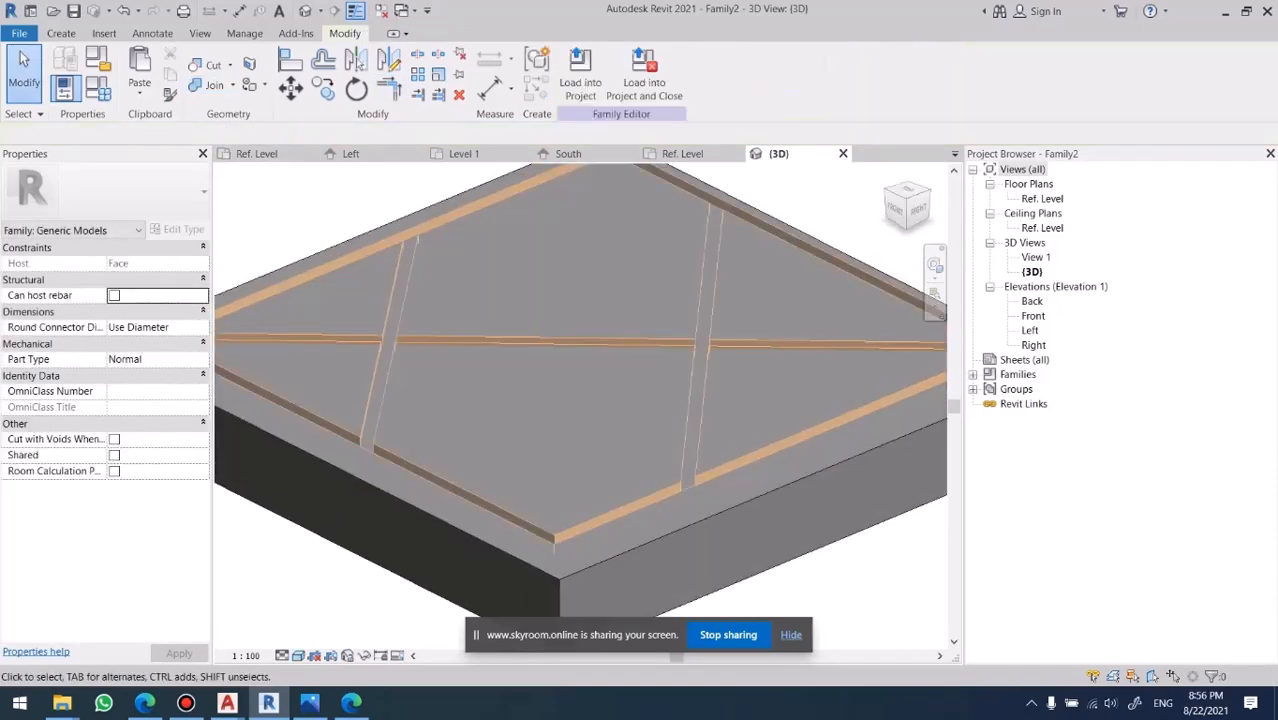
{"action": "left_click", "coordinate": [211, 65]}
{"action": "left_click", "coordinate": [402, 226]}
{"action": "left_click", "coordinate": [537, 342]}
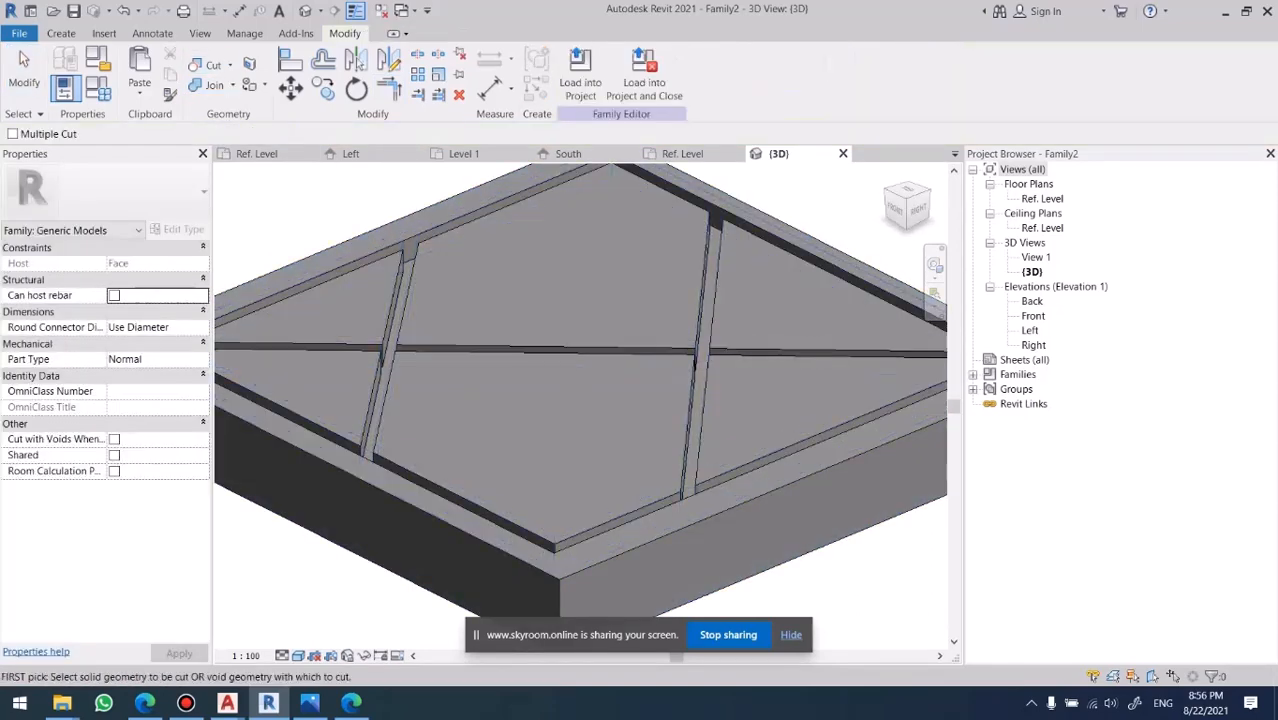
{"action": "key", "text": "Escape"}
Load the family into Project1.
{"action": "scroll", "coordinate": [537, 342], "scroll_direction": "down", "scroll_amount": 1}
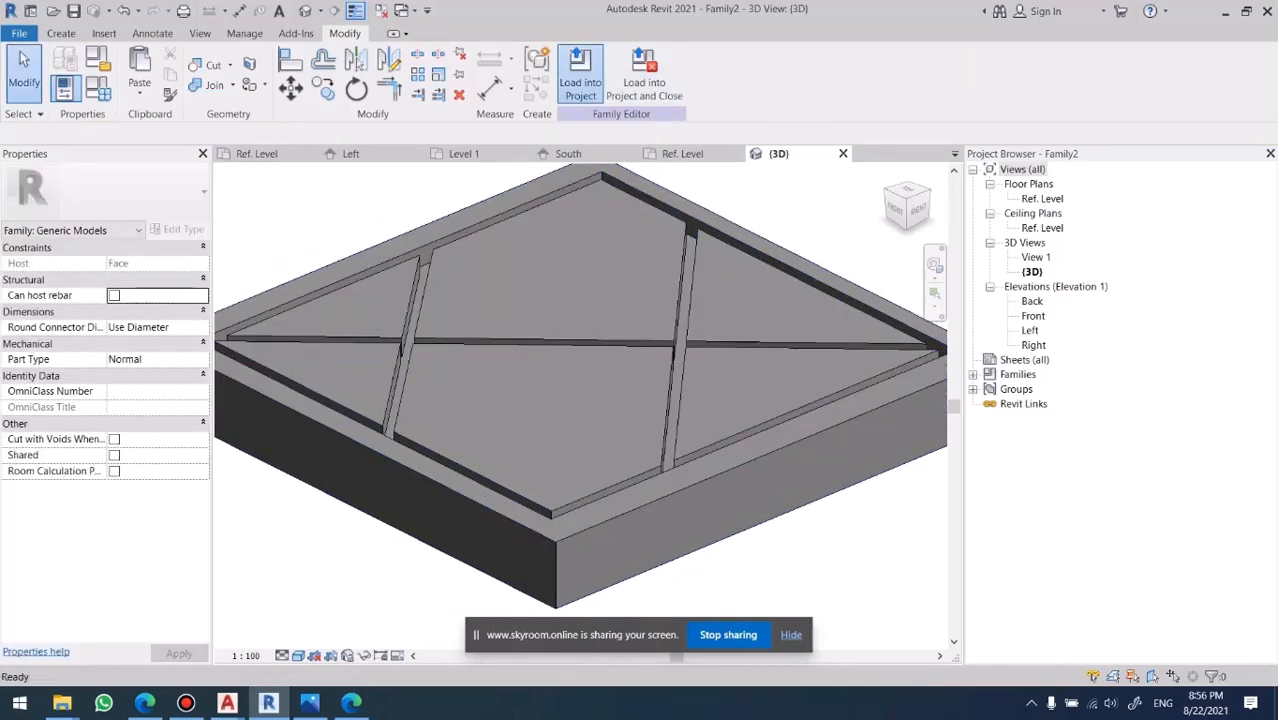
{"action": "left_click", "coordinate": [580, 88]}
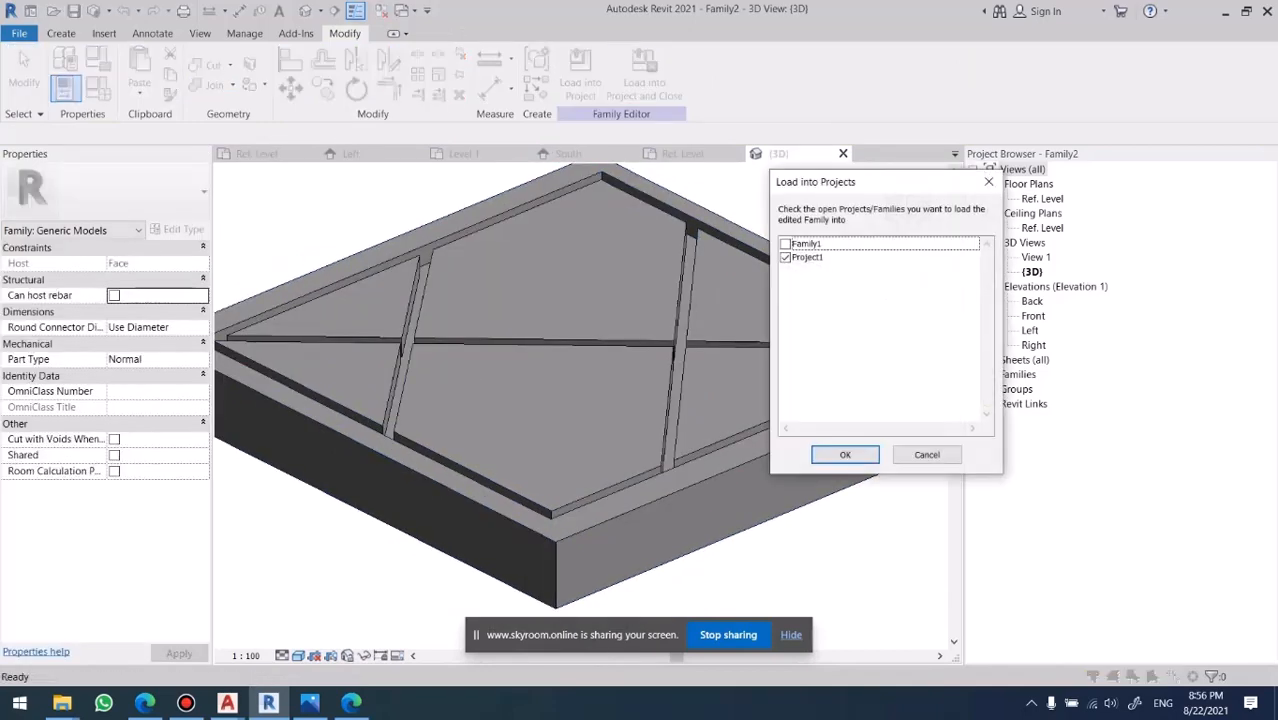
{"action": "left_click", "coordinate": [845, 455]}
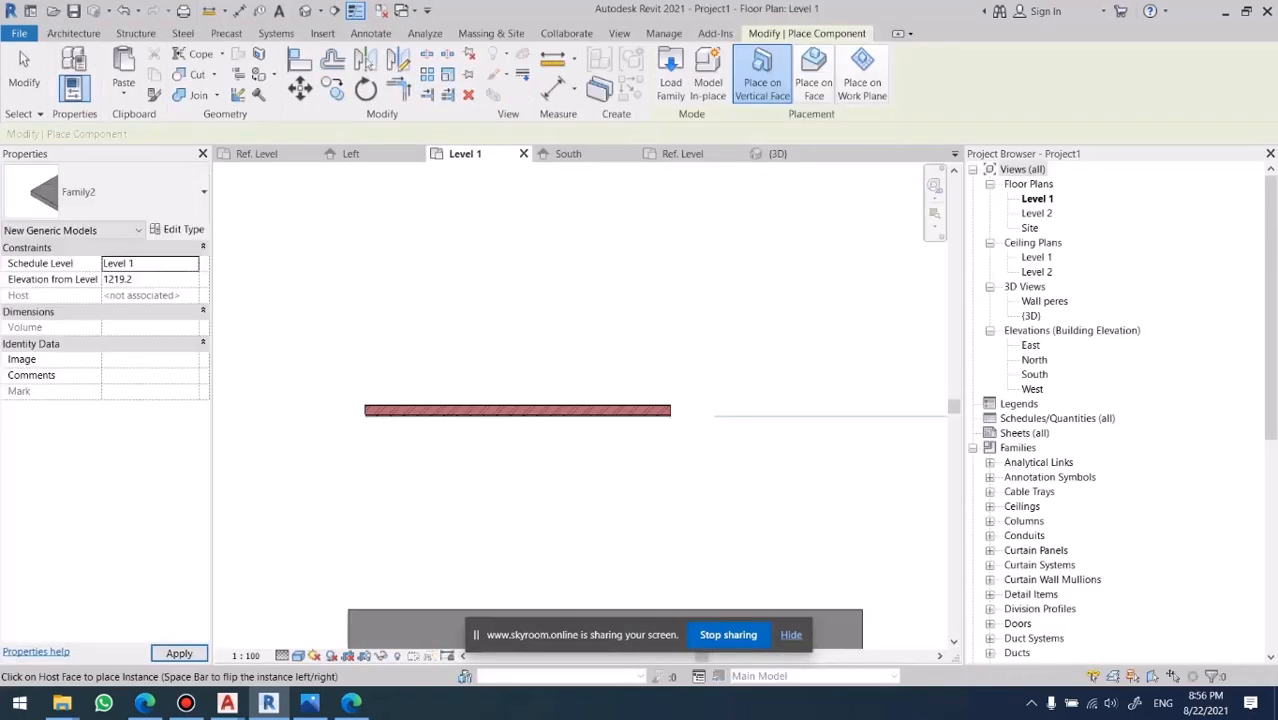
Switch to the default 3D view and place three Family2 instances in a row on the floor's top face.
{"action": "scroll", "coordinate": [727, 400], "scroll_direction": "down", "scroll_amount": 2}
{"action": "middle_click_drag", "start_coordinate": [727, 400], "coordinate": [707, 193]}
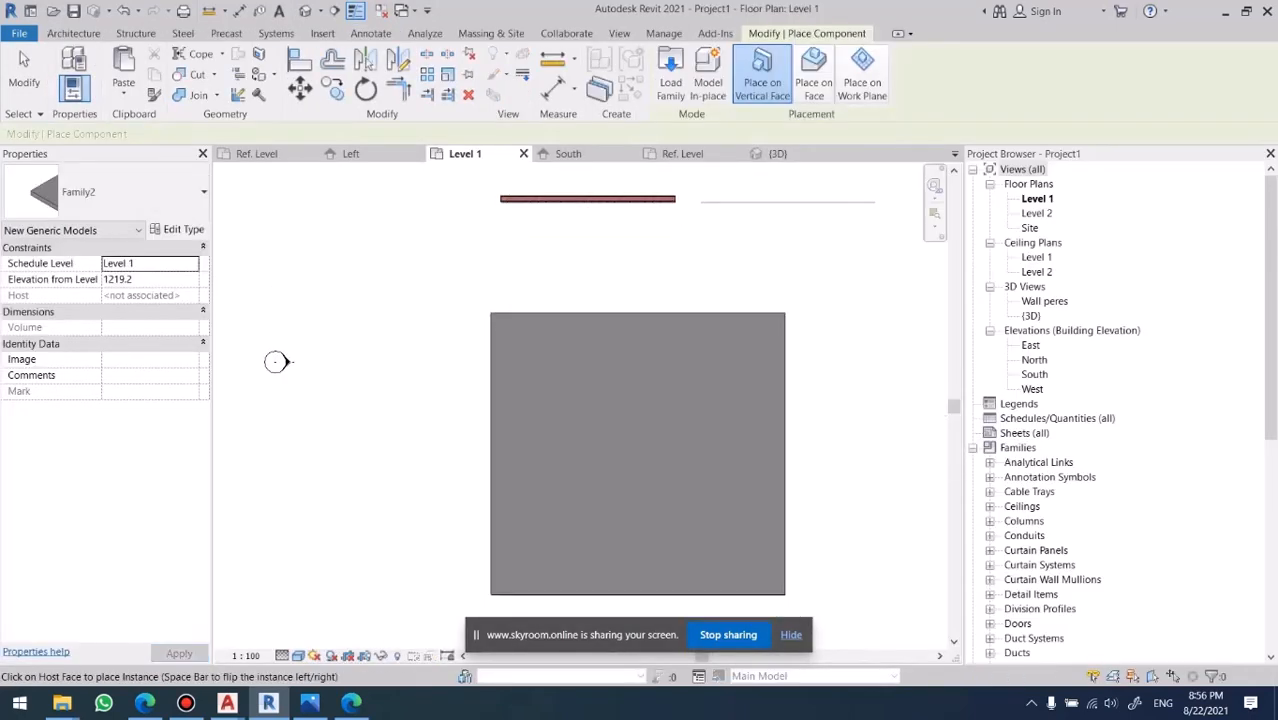
{"action": "left_click", "coordinate": [305, 11]}
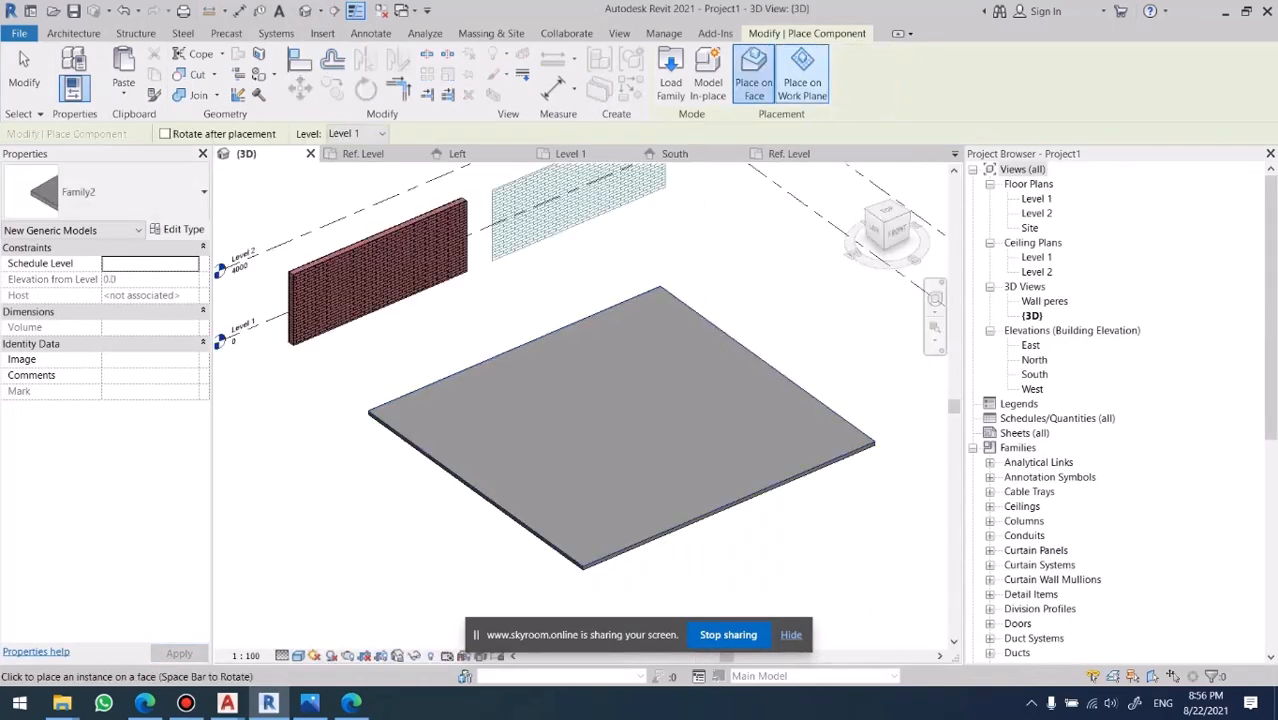
{"action": "scroll", "coordinate": [630, 325], "scroll_direction": "up", "scroll_amount": 5}
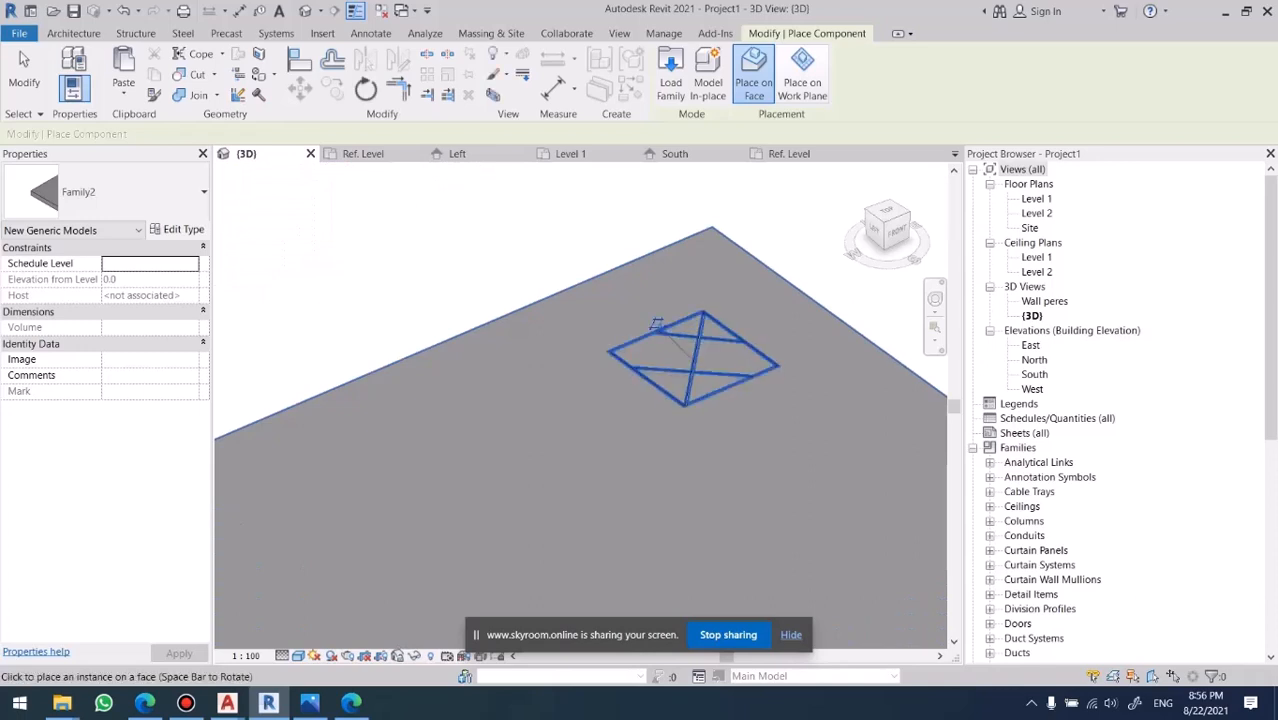
{"action": "left_click", "coordinate": [656, 324]}
{"action": "left_click", "coordinate": [560, 420]}
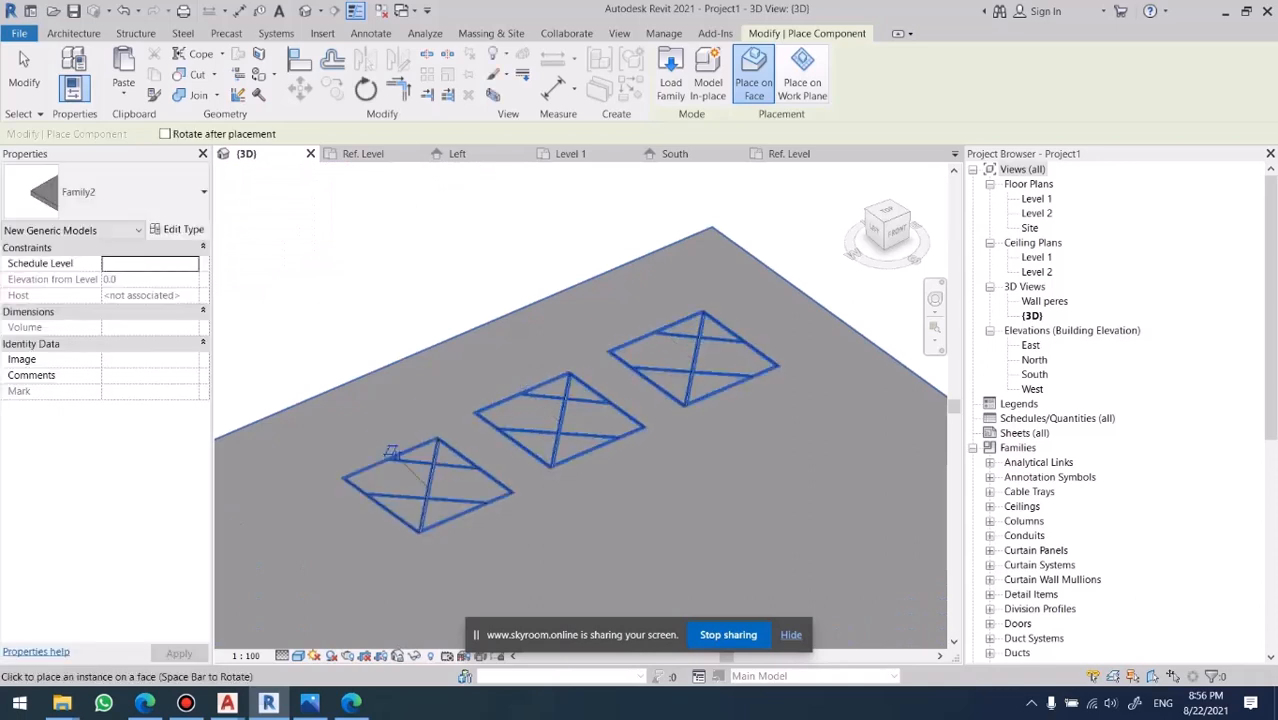
{"action": "middle_click_drag", "start_coordinate": [428, 485], "coordinate": [341, 363]}
{"action": "left_click", "coordinate": [341, 363]}
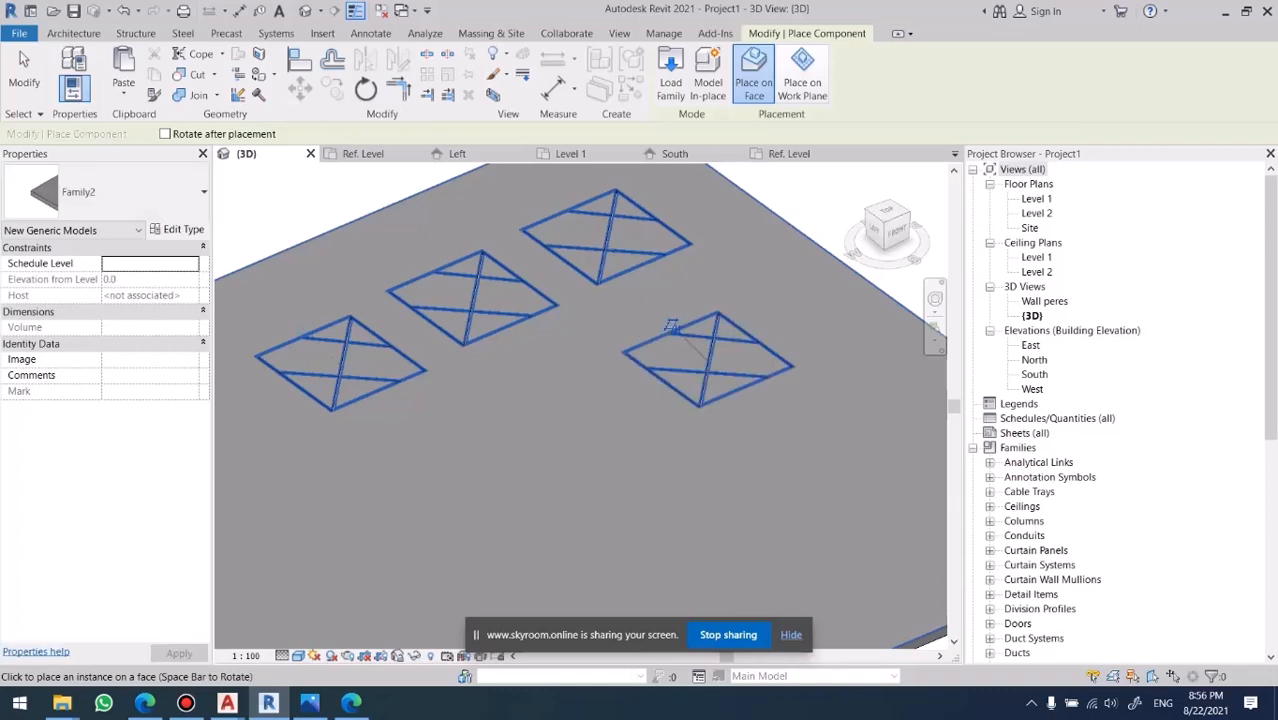
Place three more Family2 instances in a second row on the floor face and end the placement.
{"action": "left_click", "coordinate": [708, 360]}
{"action": "left_click", "coordinate": [598, 405]}
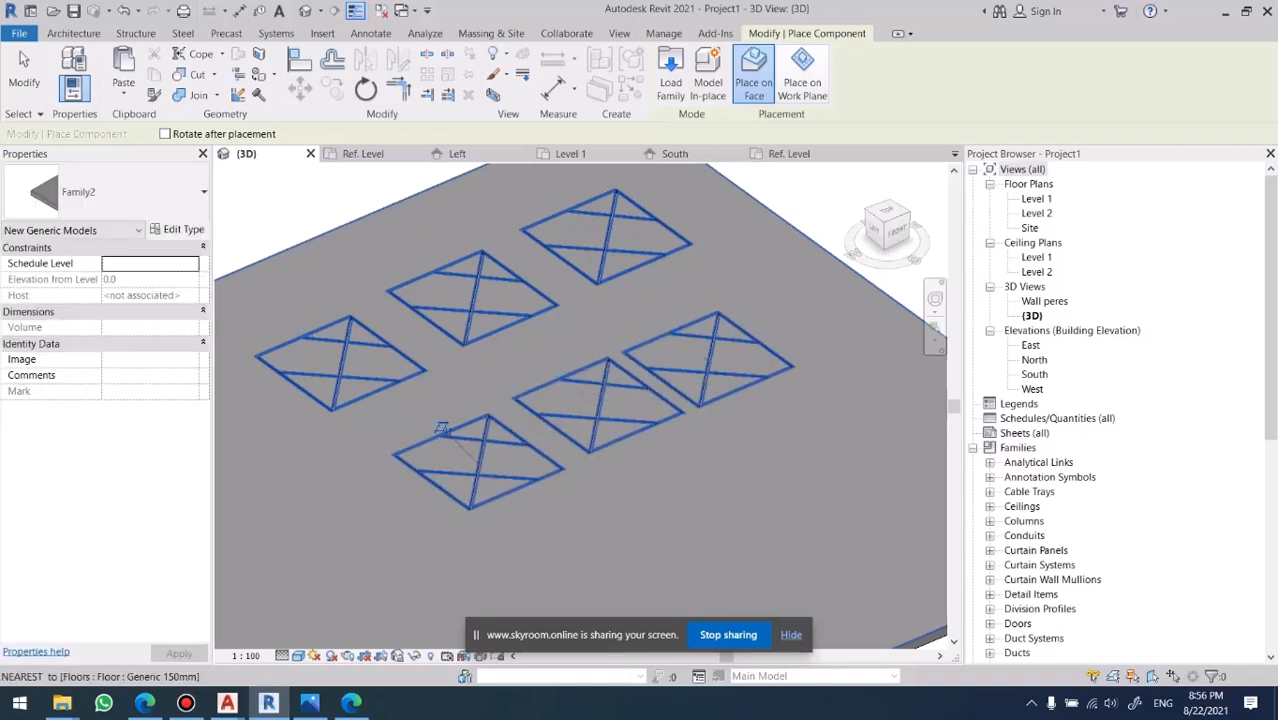
{"action": "left_click", "coordinate": [478, 460]}
{"action": "scroll", "coordinate": [475, 242], "scroll_direction": "up", "scroll_amount": 5}
{"action": "key", "text": "Escape"}
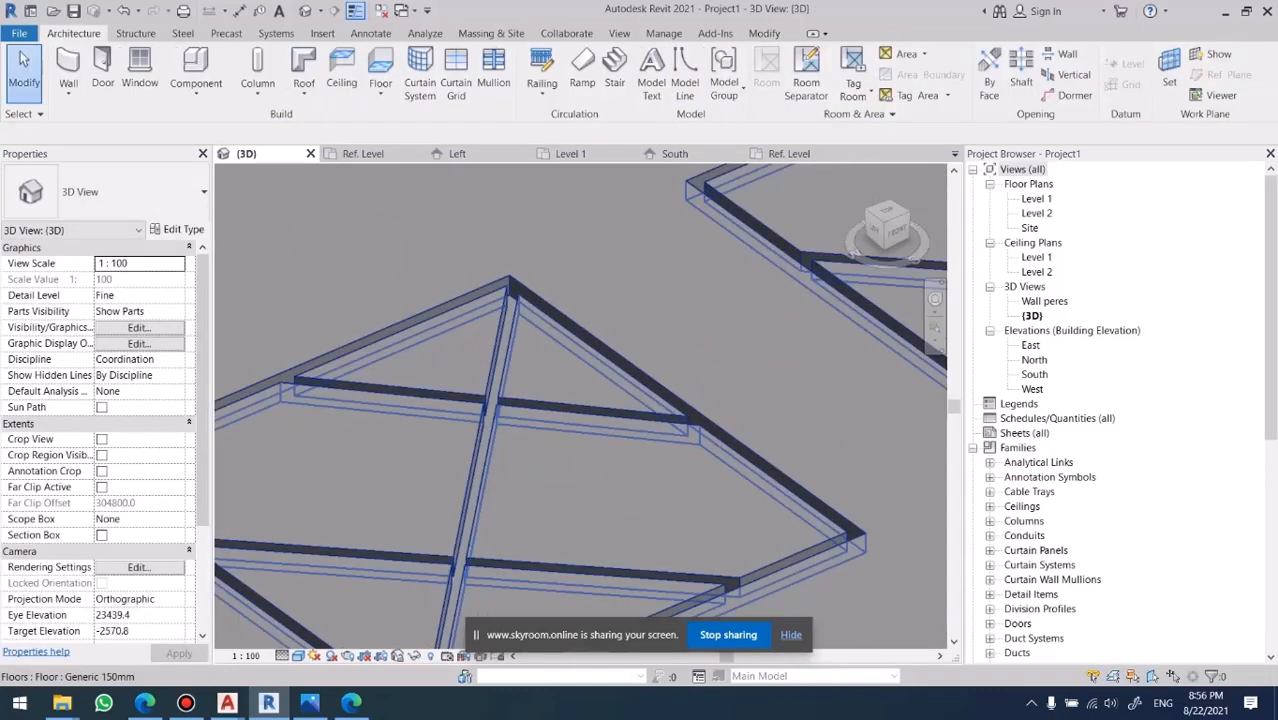
Create parts from the Generic 150mm floor.
{"action": "scroll", "coordinate": [605, 300], "scroll_direction": "down", "scroll_amount": 2}
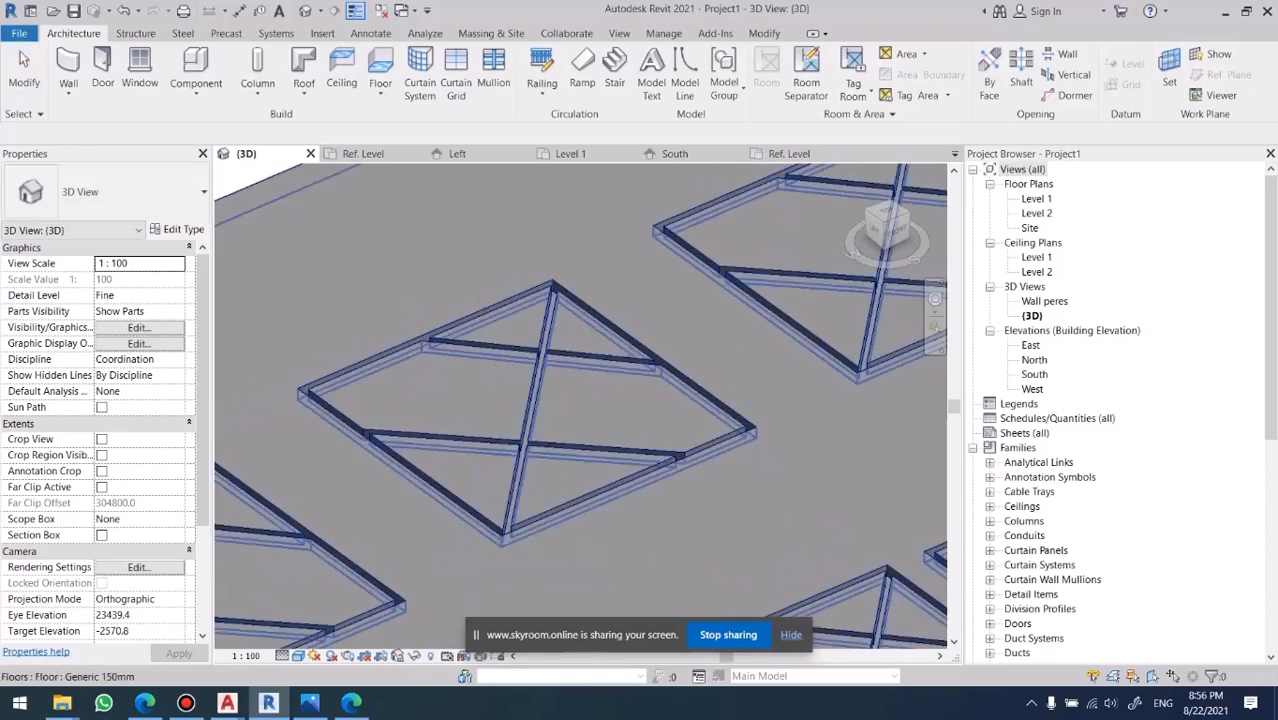
{"action": "middle_click_drag", "start_coordinate": [525, 440], "coordinate": [640, 437]}
{"action": "left_click", "coordinate": [640, 437]}
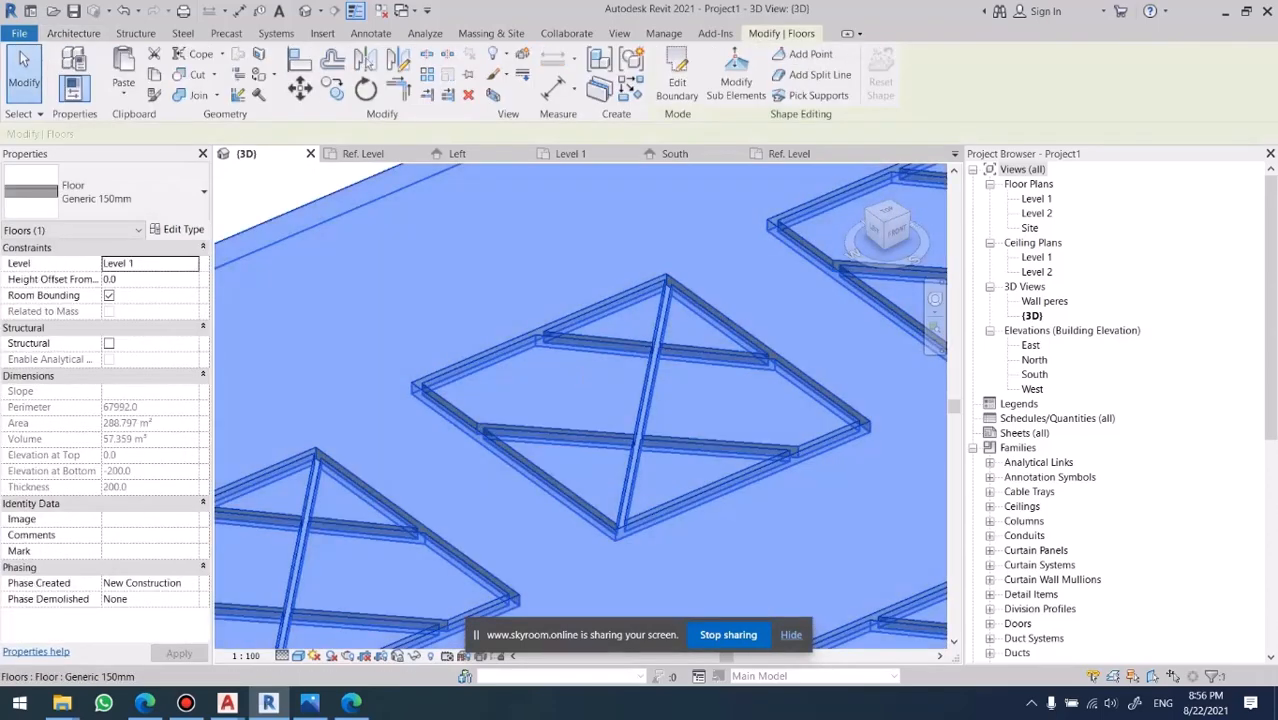
{"action": "left_click", "coordinate": [598, 88]}
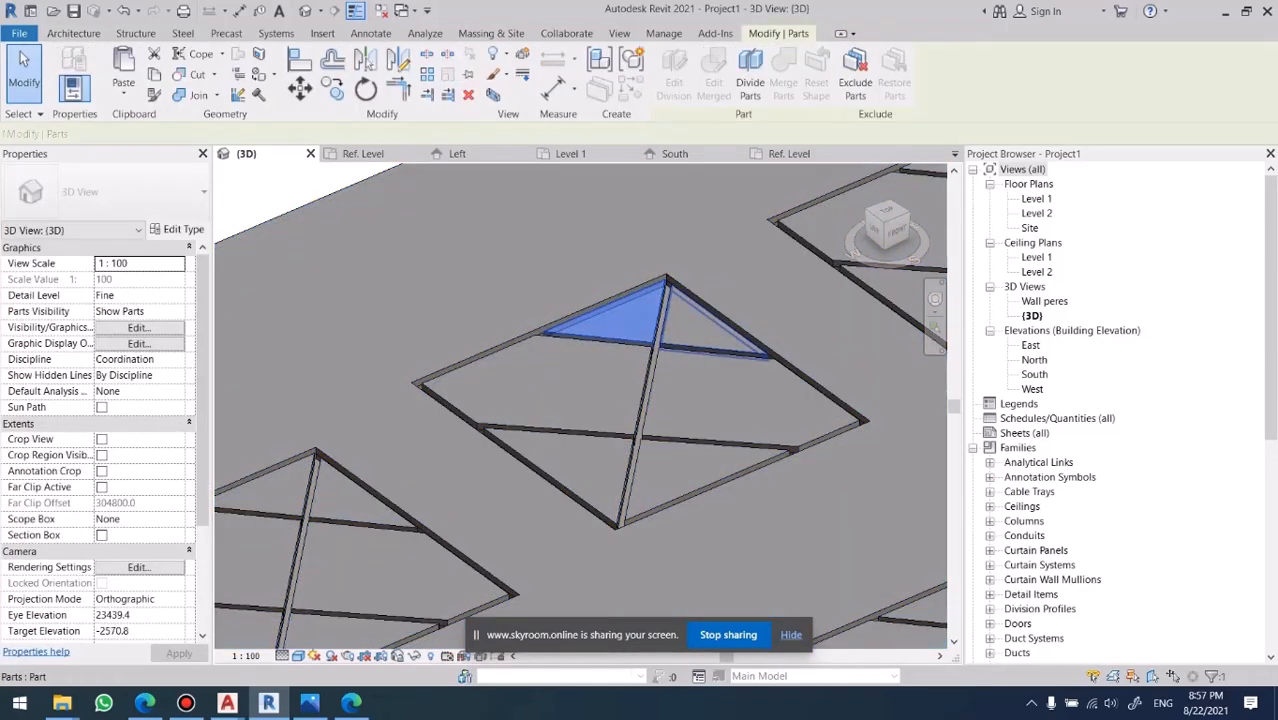
Show shape handles on a small triangular part of the middle first-row pattern and stretch it upward by about 373 mm.
{"action": "left_click", "coordinate": [696, 330]}
{"action": "left_click", "coordinate": [722, 392]}
{"action": "left_click", "coordinate": [545, 388]}
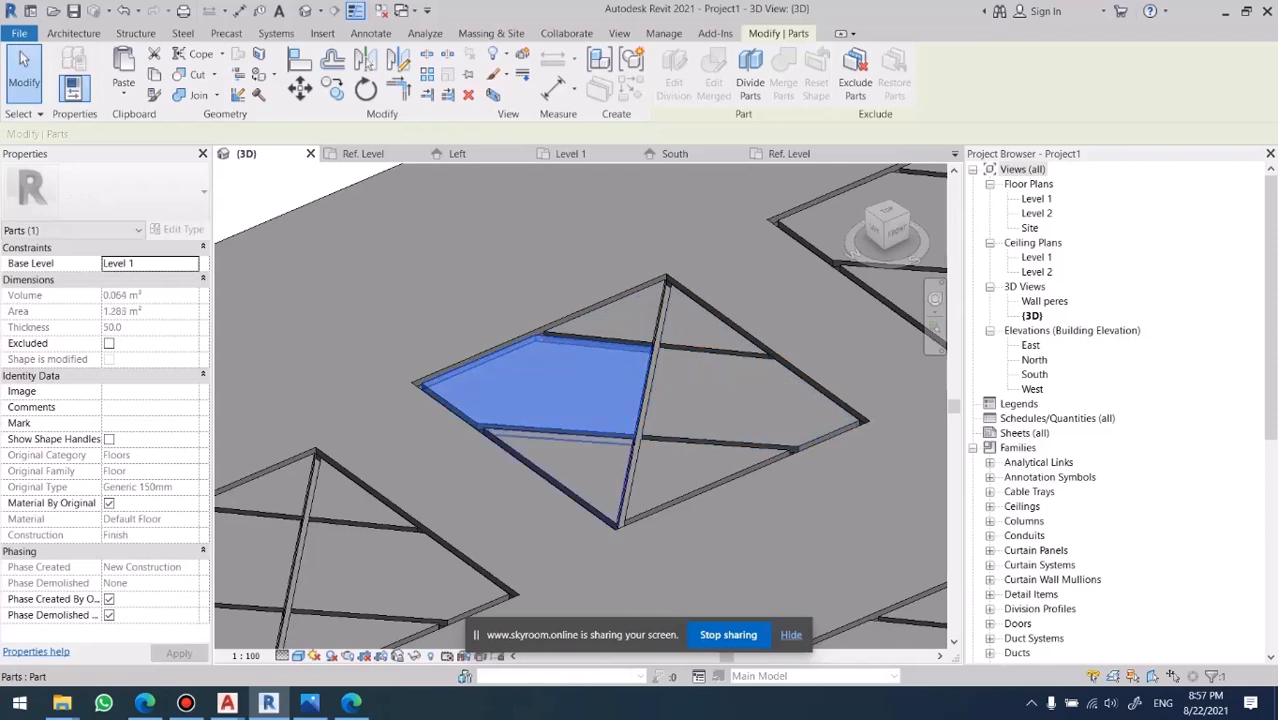
{"action": "left_click", "coordinate": [584, 464]}
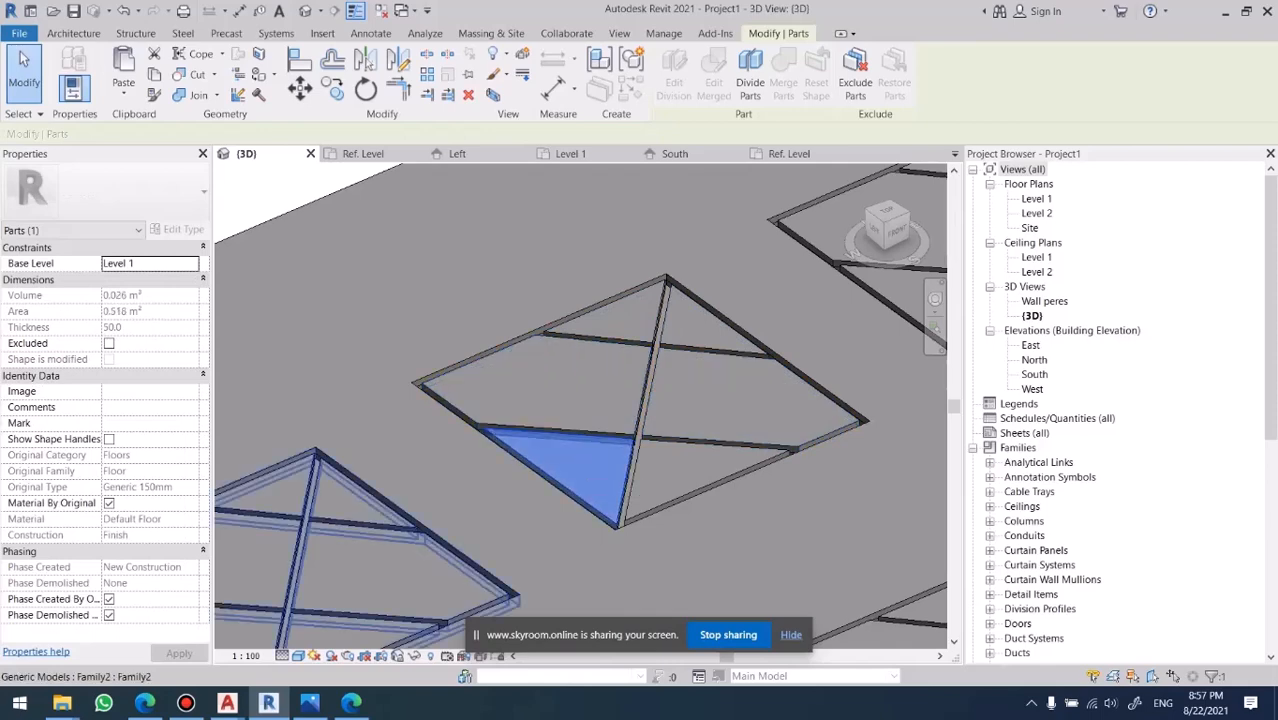
{"action": "left_click", "coordinate": [109, 439]}
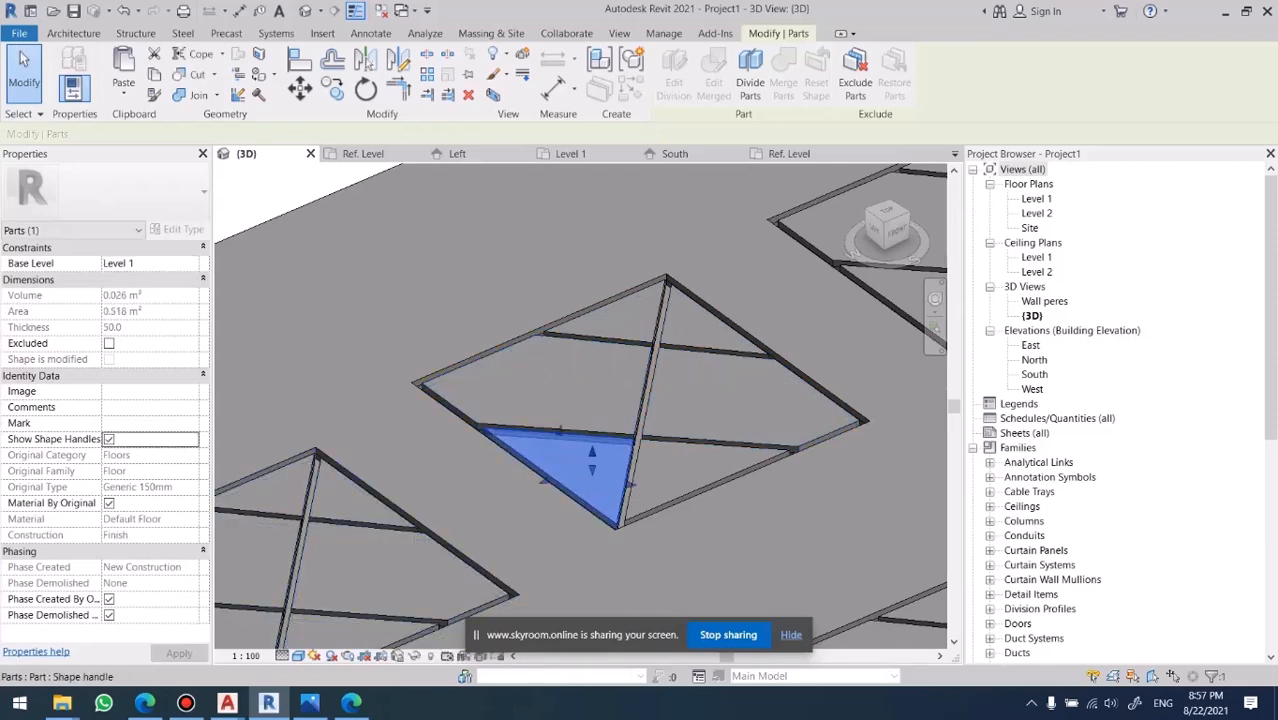
{"action": "left_click_drag", "start_coordinate": [591, 452], "coordinate": [592, 405]}
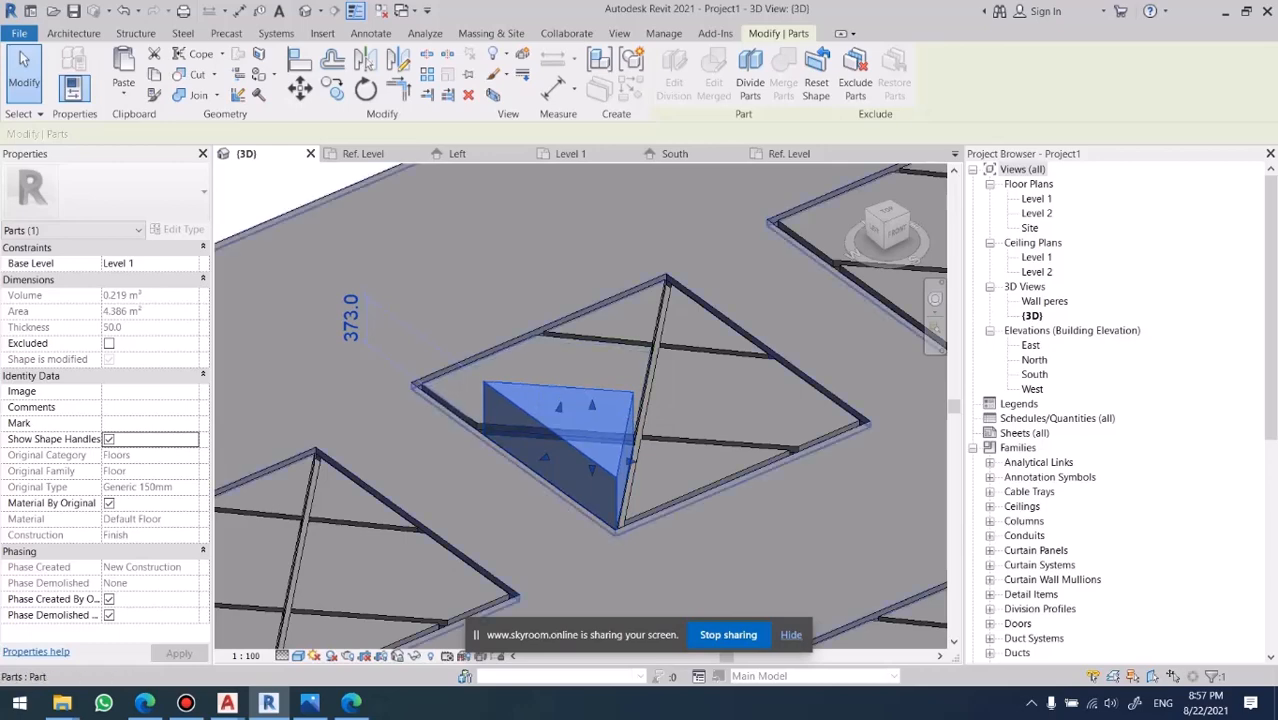
{"action": "scroll", "coordinate": [561, 392], "scroll_direction": "down", "scroll_amount": 7}
{"action": "middle_click_drag", "start_coordinate": [561, 398], "coordinate": [707, 414]}
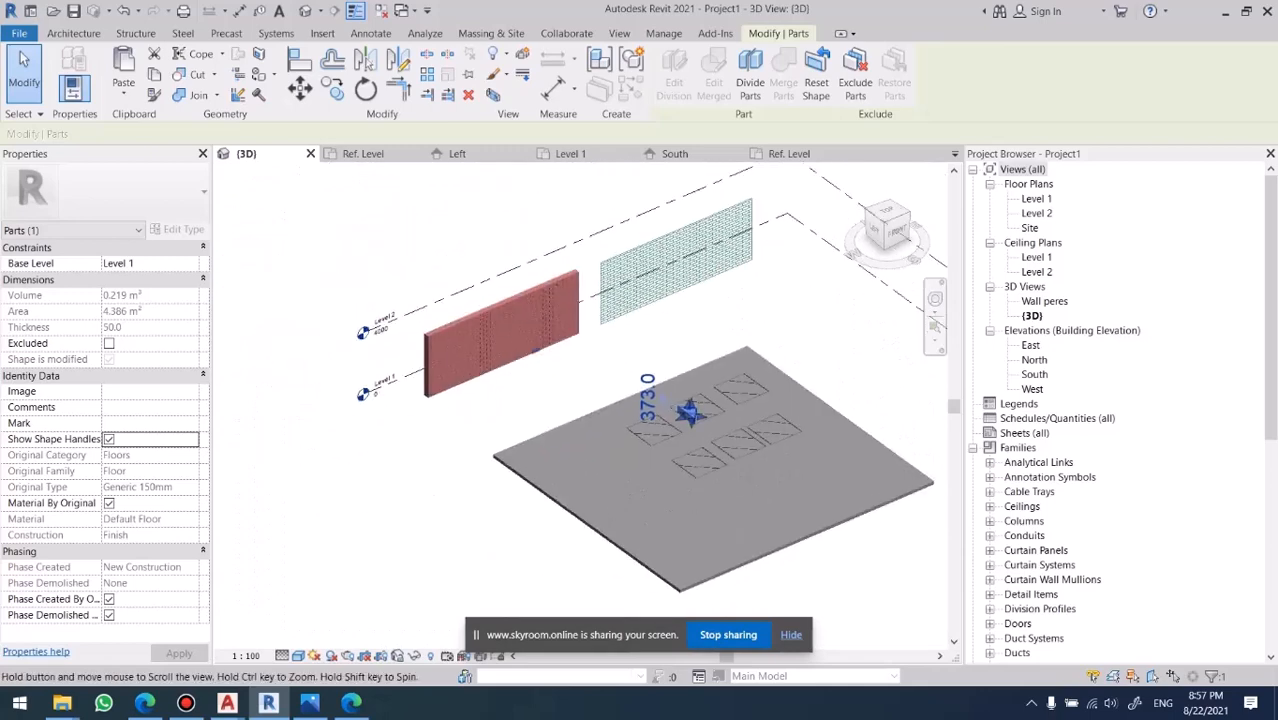
{"action": "key", "text": "Escape"}
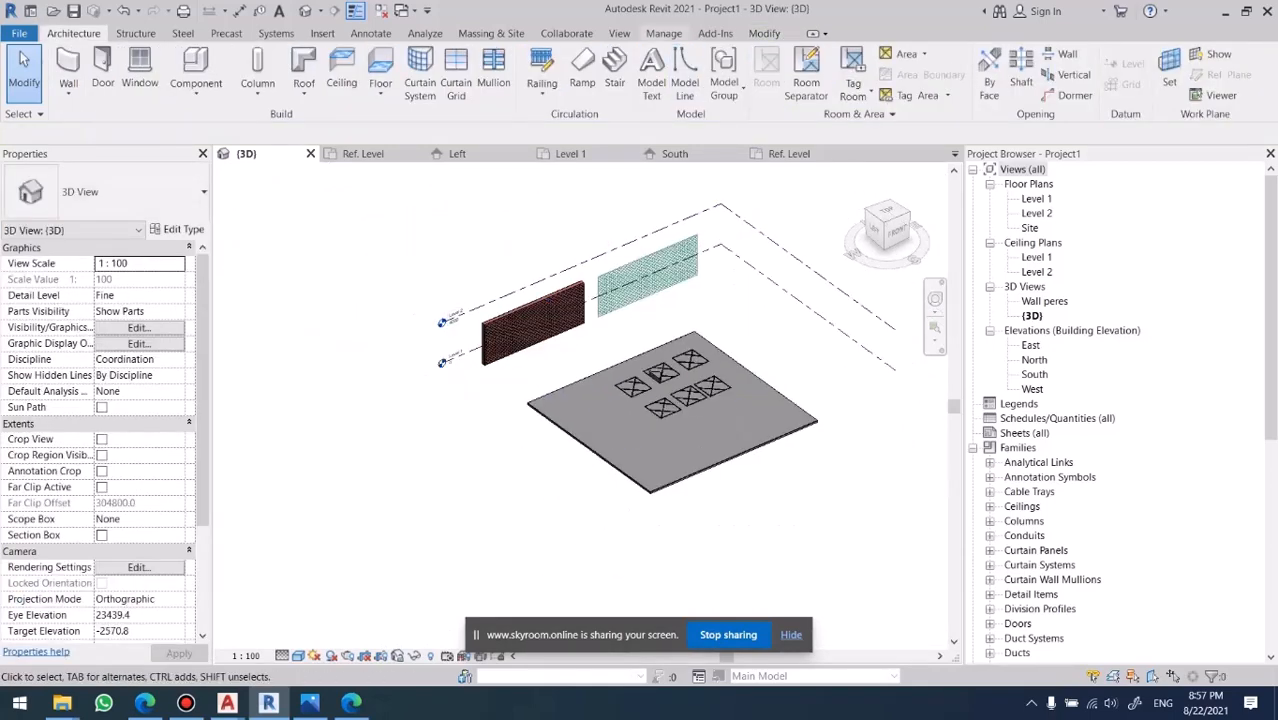
Turn off Material By Original for the large floor finish part and assign it the Copper material.
{"action": "left_click", "coordinate": [619, 33]}
{"action": "scroll", "coordinate": [655, 370], "scroll_direction": "up", "scroll_amount": 3}
{"action": "scroll", "coordinate": [660, 385], "scroll_direction": "up", "scroll_amount": 3}
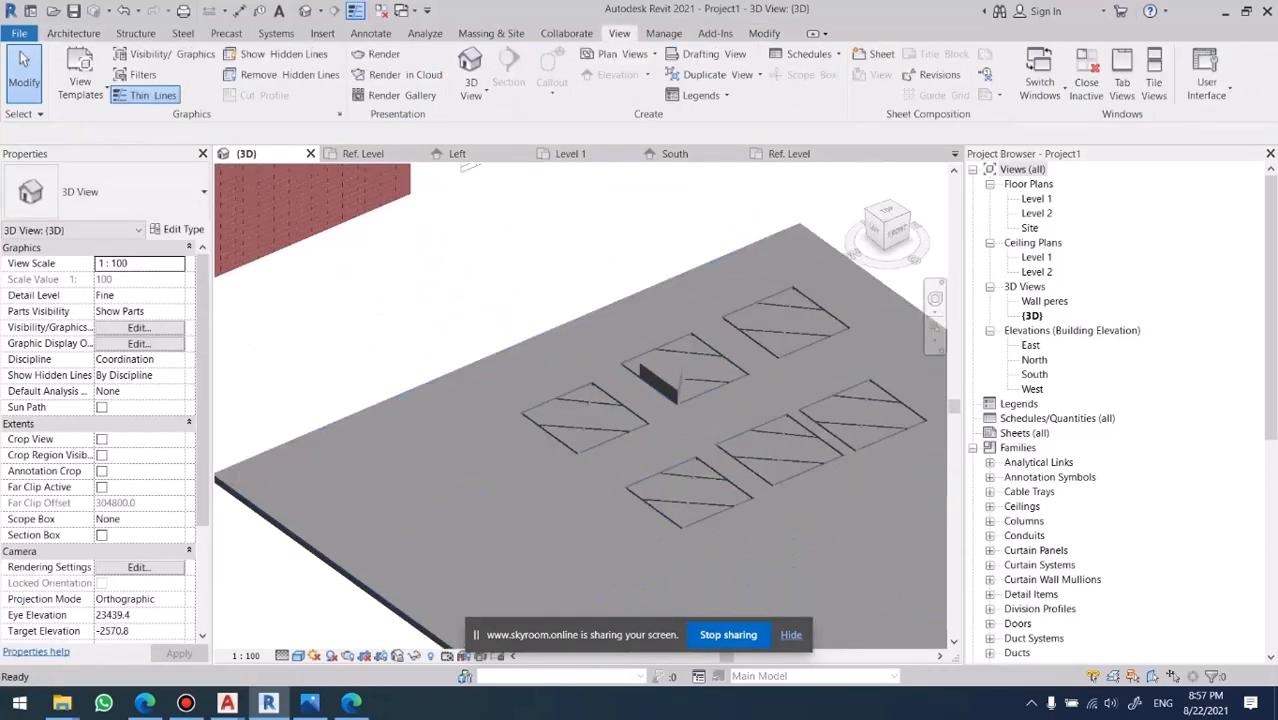
{"action": "left_click", "coordinate": [660, 385]}
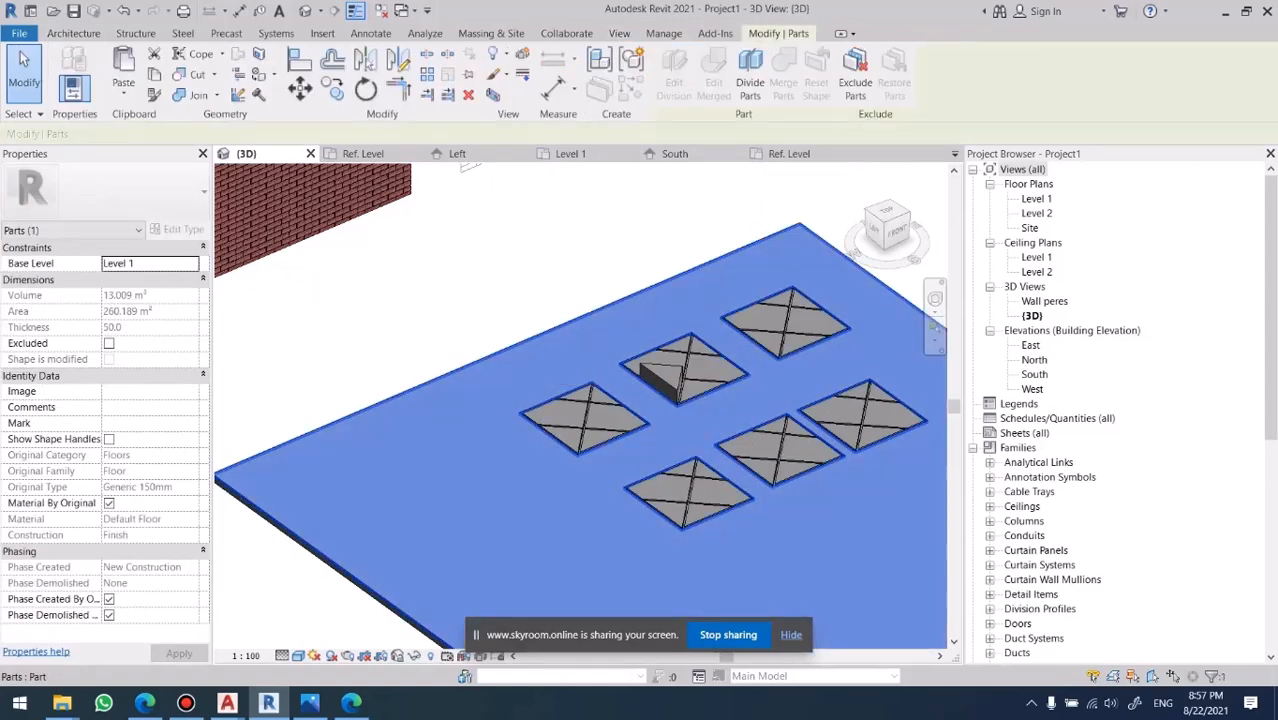
{"action": "left_click", "coordinate": [109, 503]}
{"action": "left_click", "coordinate": [188, 519]}
{"action": "left_click", "coordinate": [193, 519]}
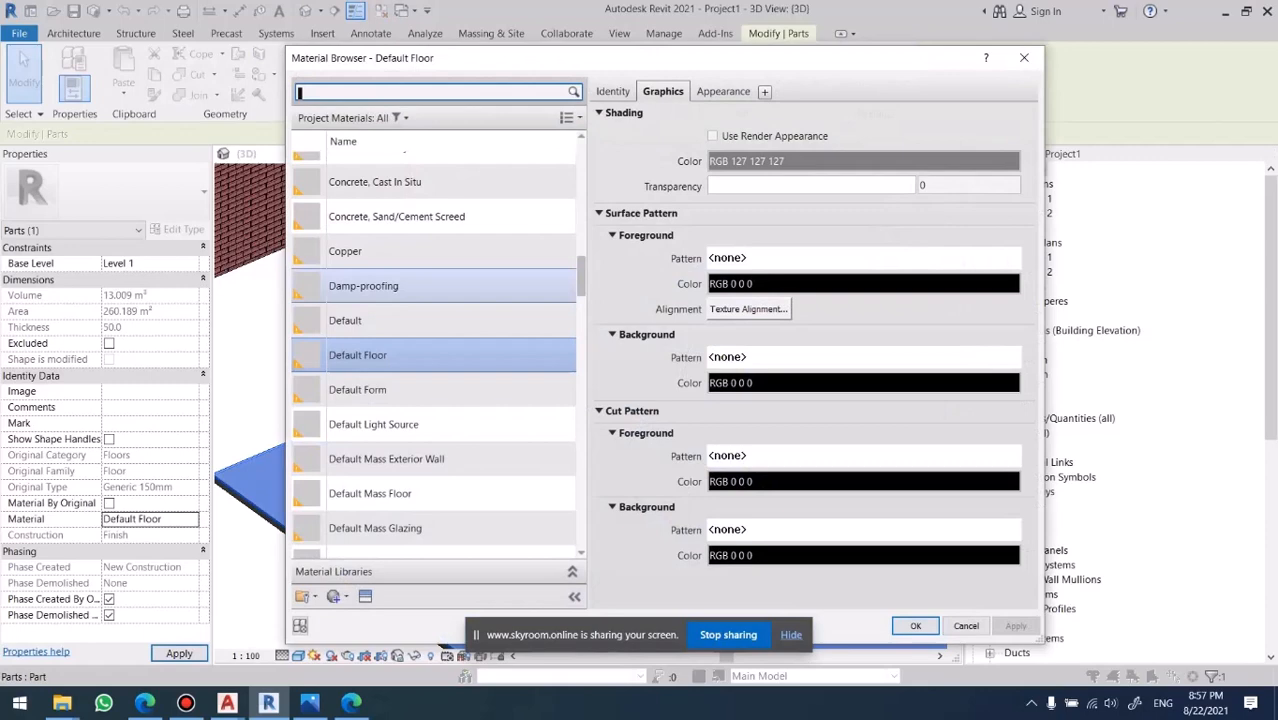
{"action": "left_click", "coordinate": [440, 251]}
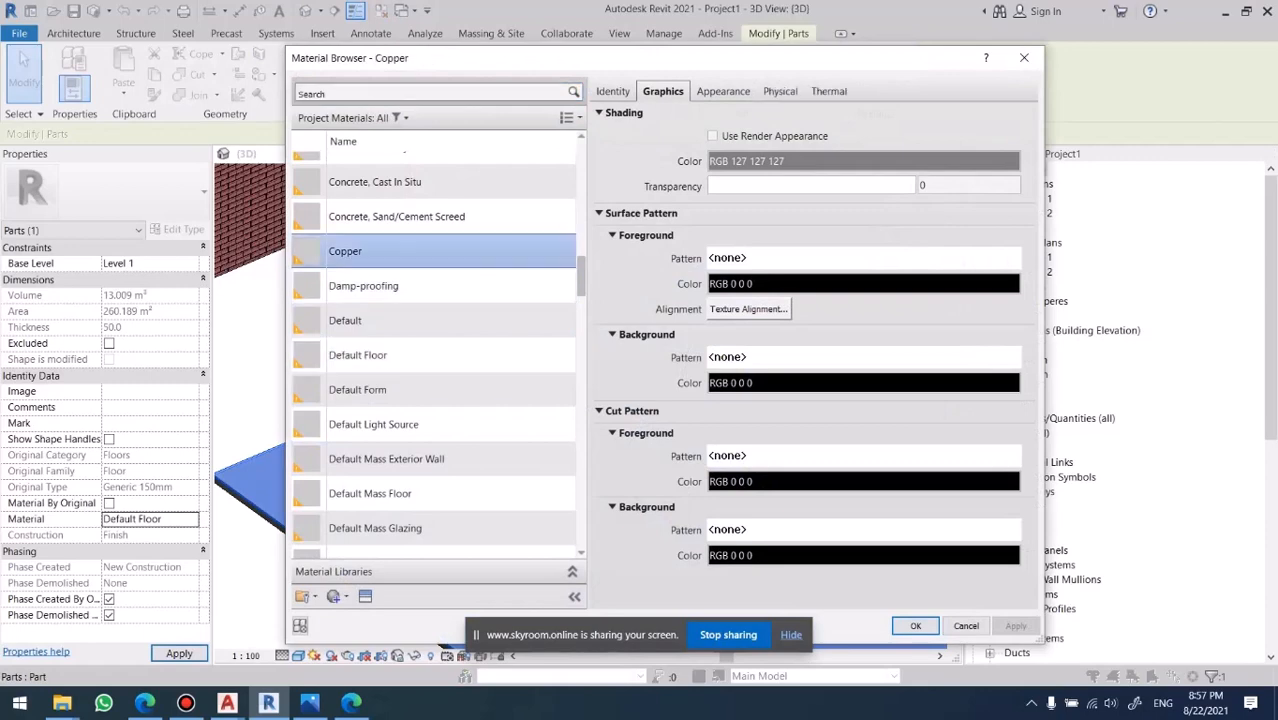
{"action": "left_click", "coordinate": [915, 626]}
{"action": "left_click", "coordinate": [430, 305]}
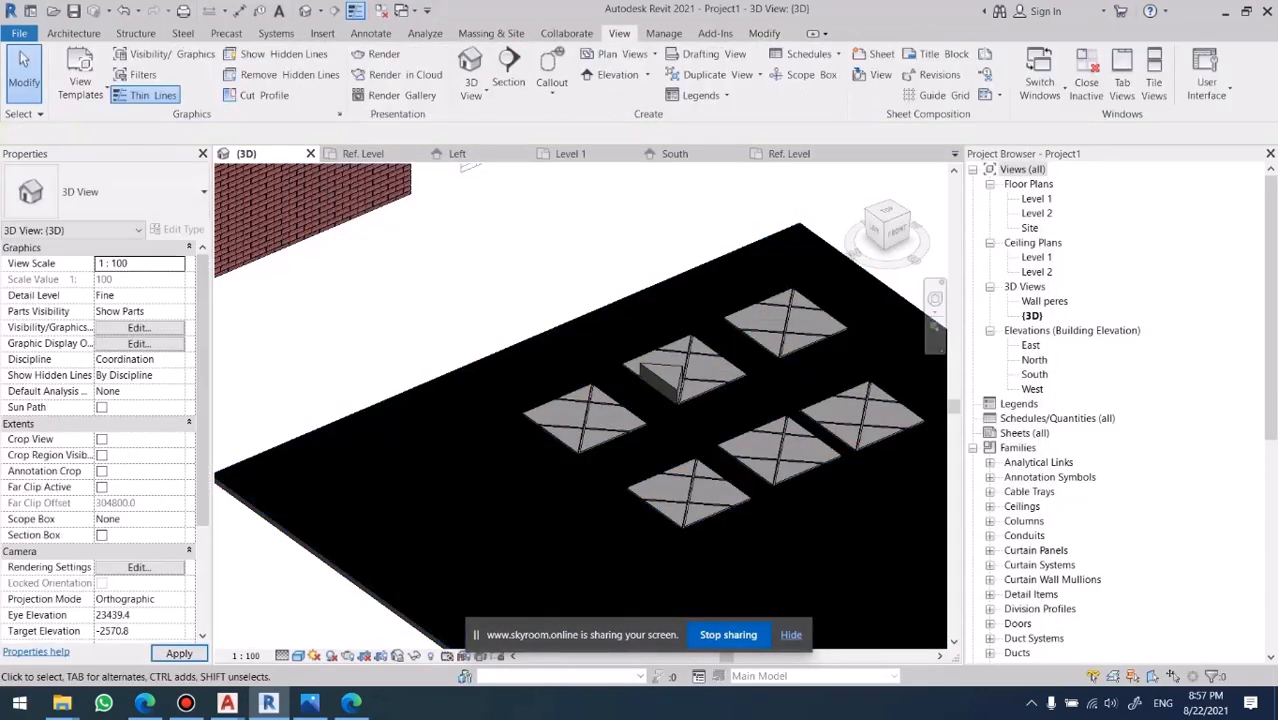
Stretch the raised triangular part further upward to a volume of about 0.94 m³.
{"action": "middle_click_drag", "start_coordinate": [652, 366], "coordinate": [658, 391]}
{"action": "left_click", "coordinate": [666, 404]}
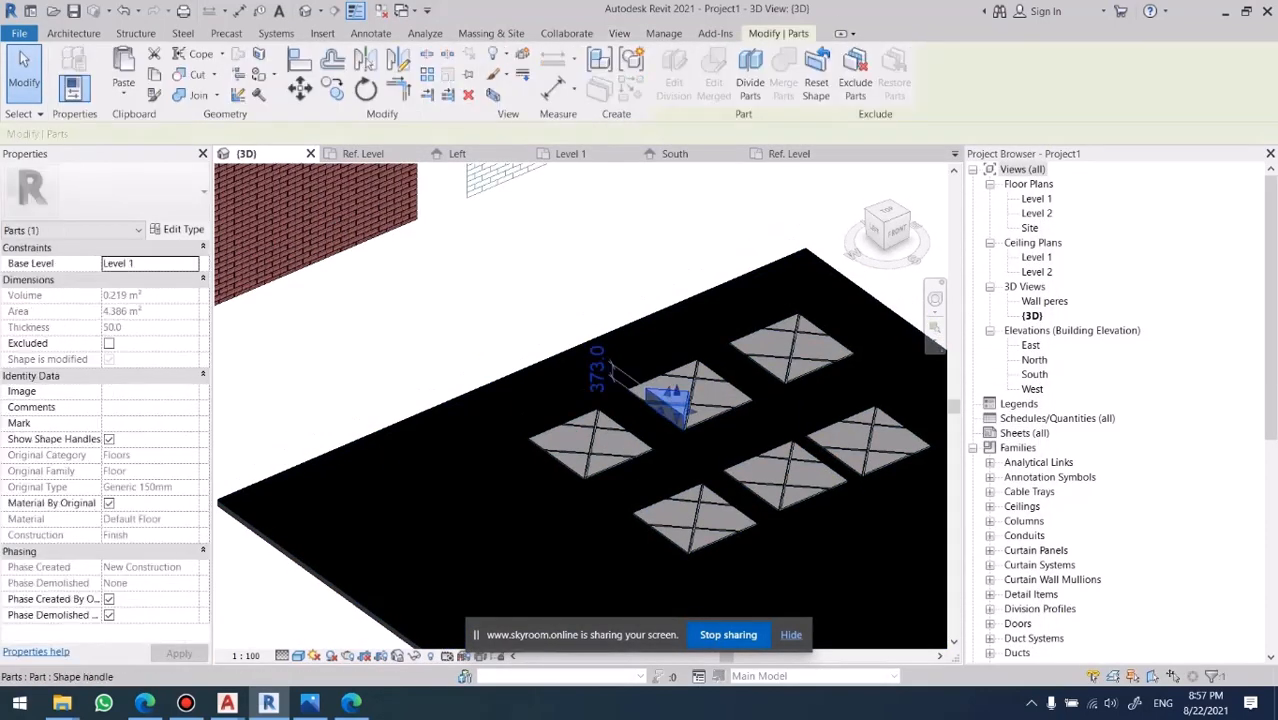
{"action": "left_click_drag", "start_coordinate": [672, 390], "coordinate": [672, 341]}
{"action": "key", "text": "Escape"}
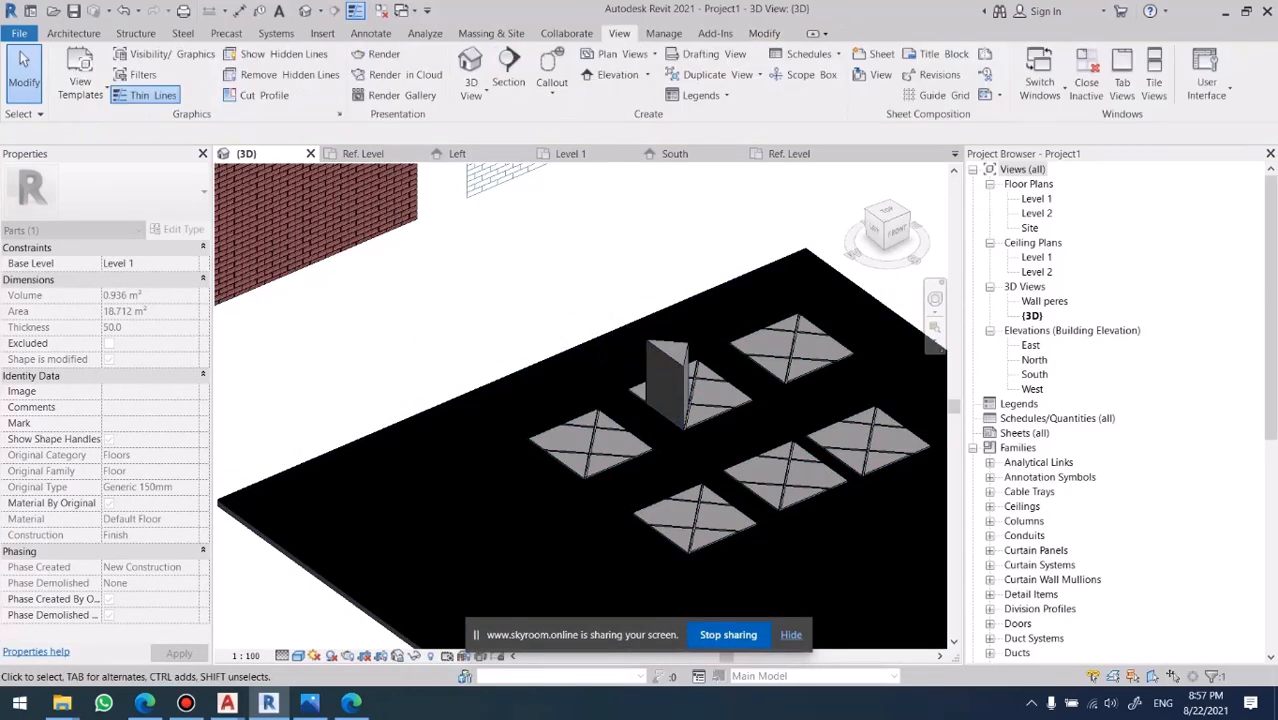
Create a new building component schedule for the Floors category.
{"action": "scroll", "coordinate": [546, 386], "scroll_direction": "down", "scroll_amount": 3}
{"action": "middle_click_drag", "start_coordinate": [546, 386], "coordinate": [401, 380]}
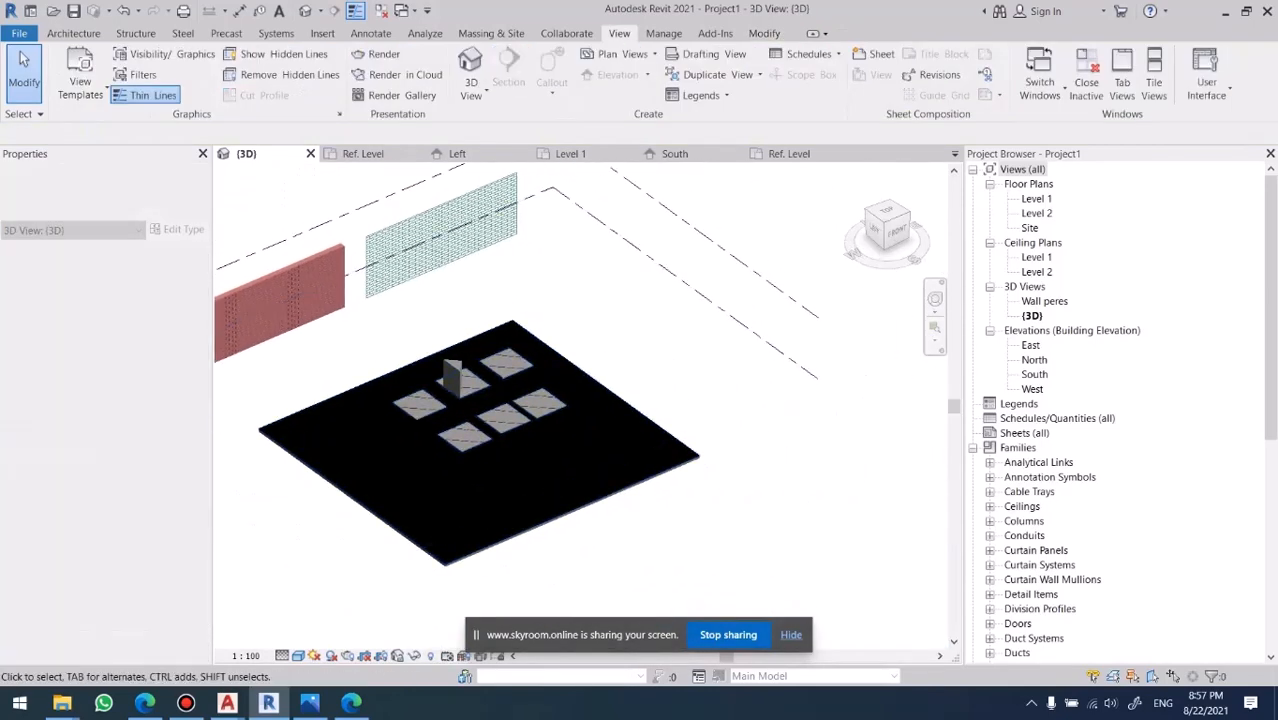
{"action": "left_click", "coordinate": [808, 53]}
{"action": "left_click", "coordinate": [856, 77]}
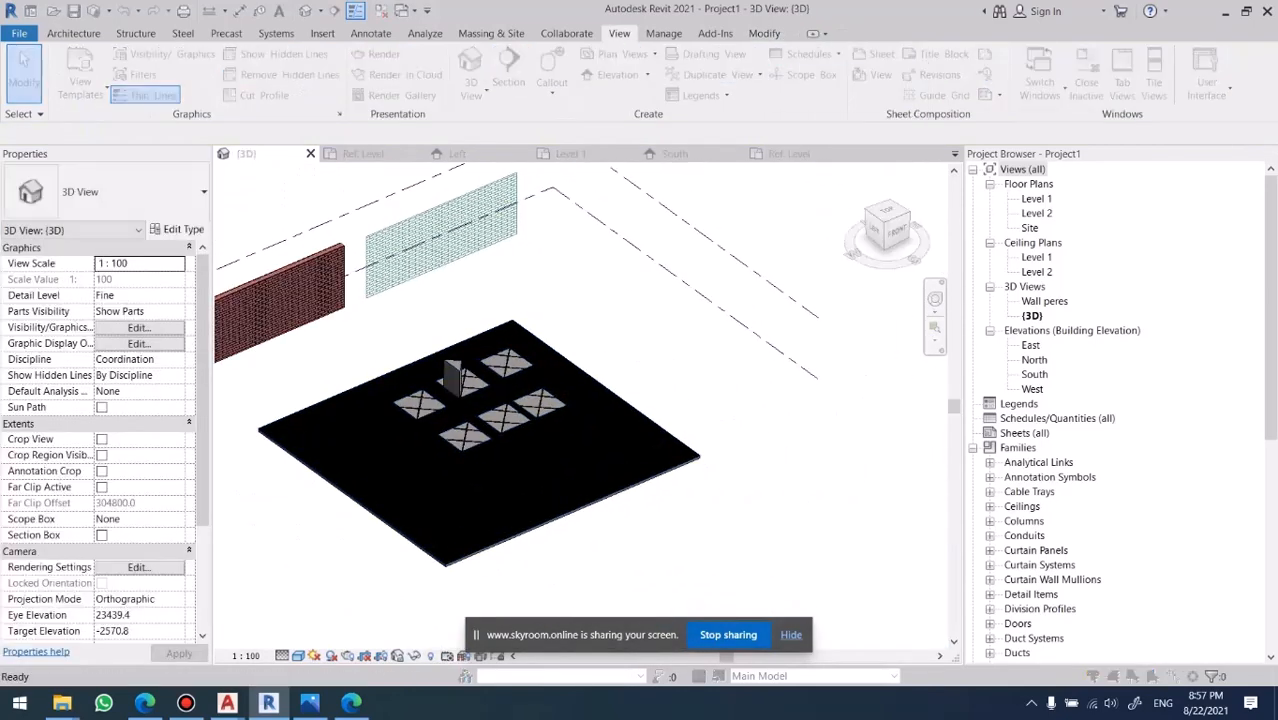
{"action": "left_click", "coordinate": [850, 279]}
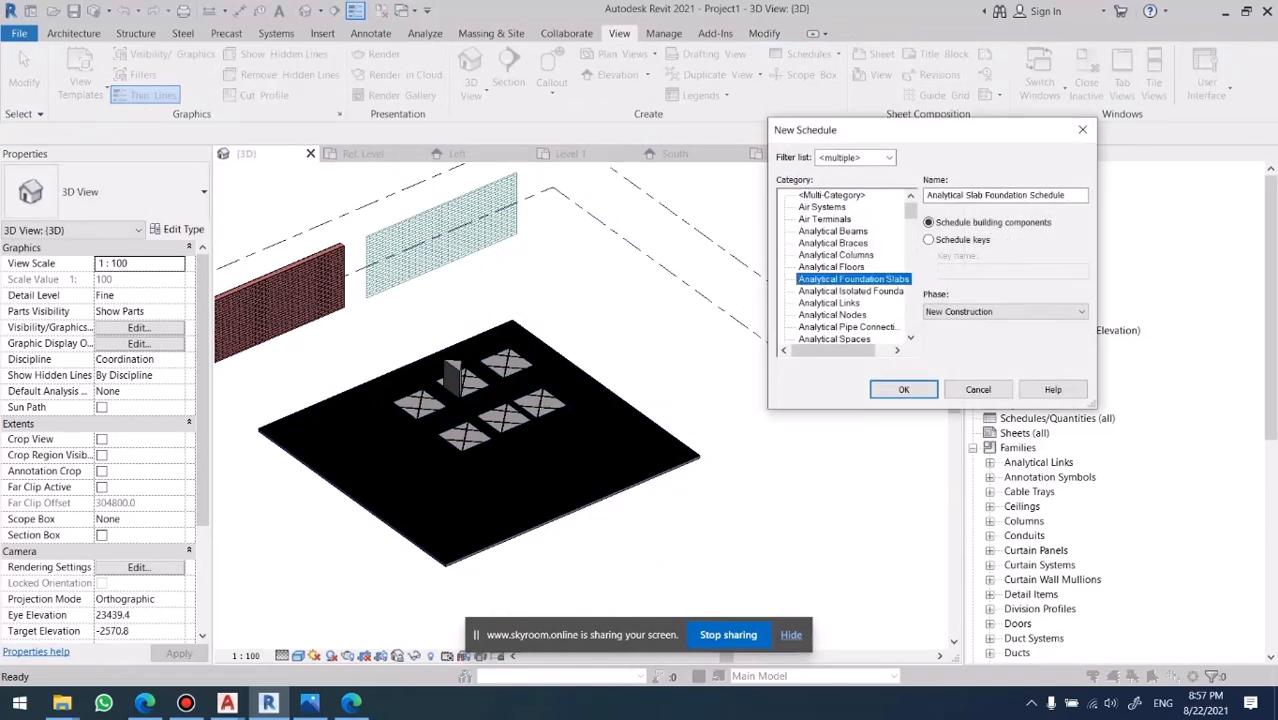
{"action": "key", "text": "f"}
{"action": "left_click", "coordinate": [811, 339]}
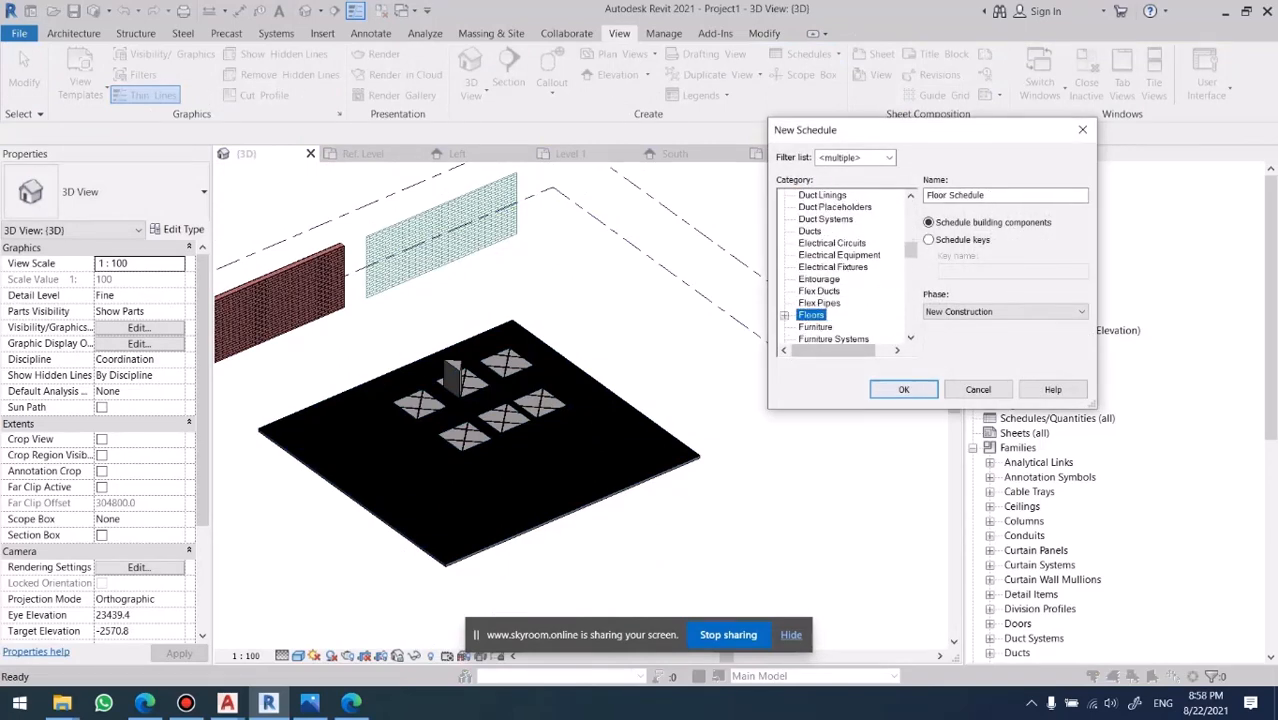
{"action": "left_click", "coordinate": [903, 390]}
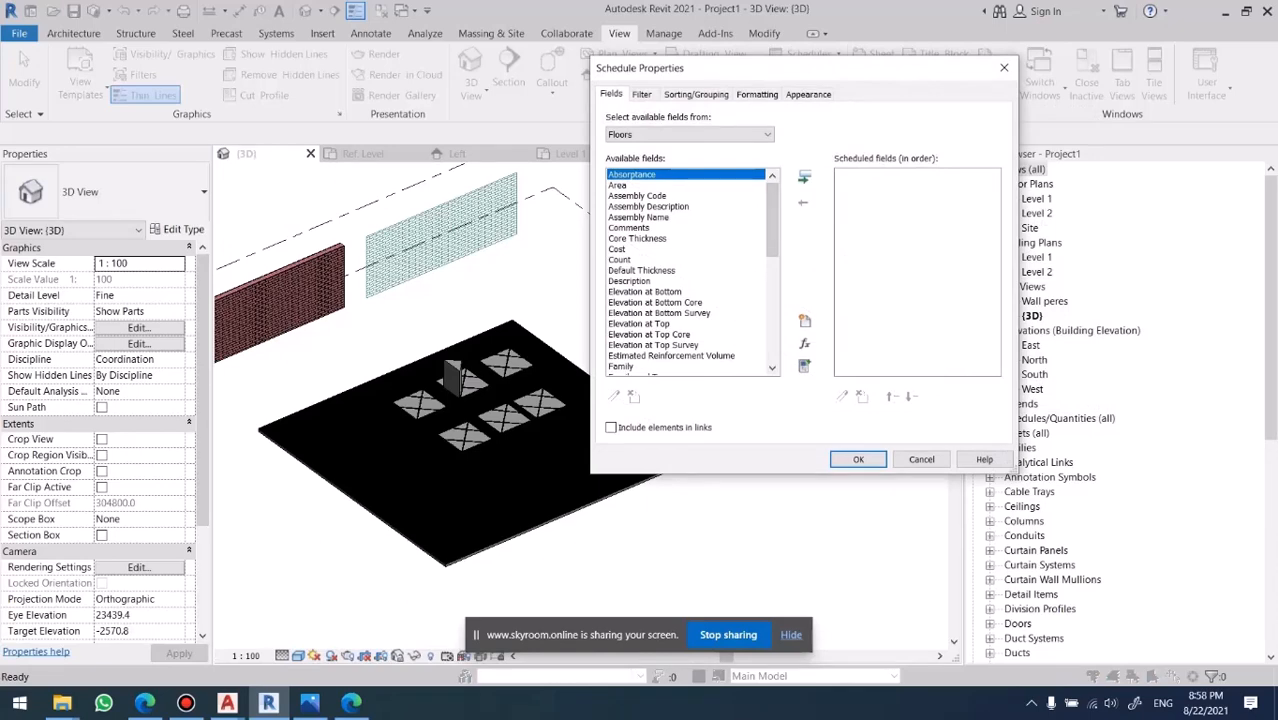
Add the Area, Volume, and Family and Type fields to the floor schedule and generate it.
{"action": "double_click", "coordinate": [618, 185]}
{"action": "left_click", "coordinate": [645, 281]}
{"action": "key", "text": "v"}
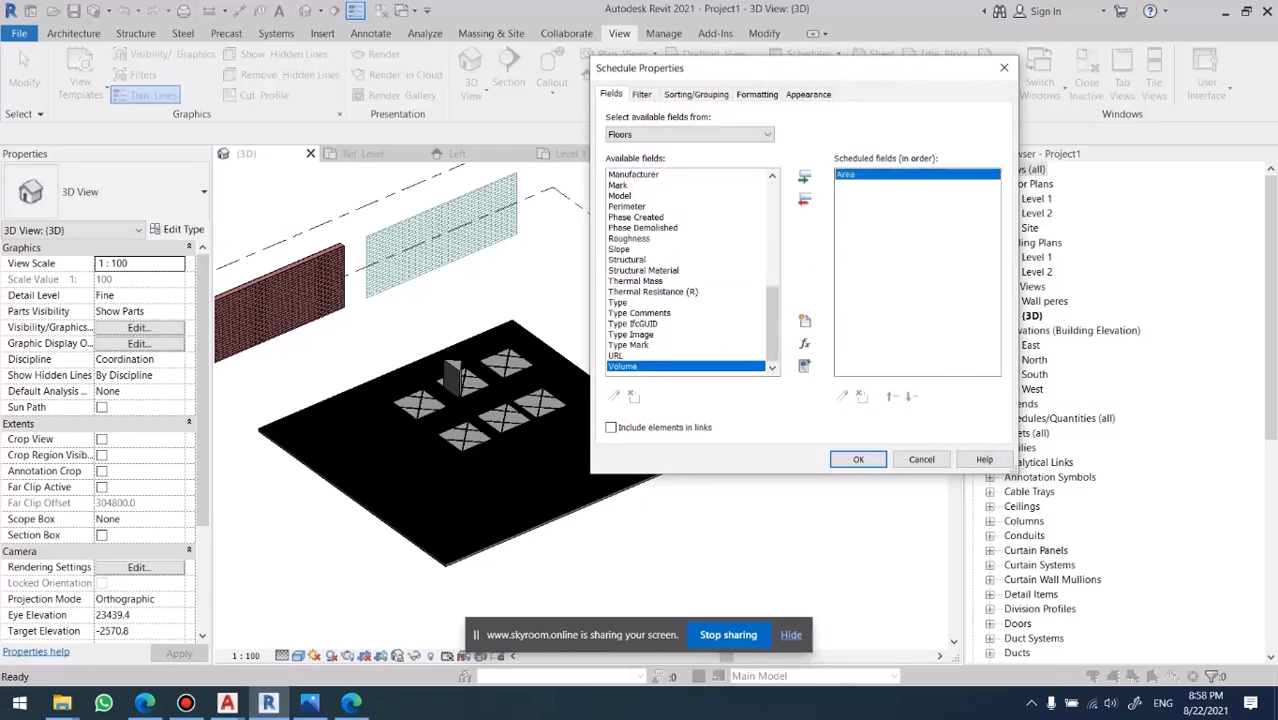
{"action": "double_click", "coordinate": [623, 366]}
{"action": "left_click", "coordinate": [637, 228]}
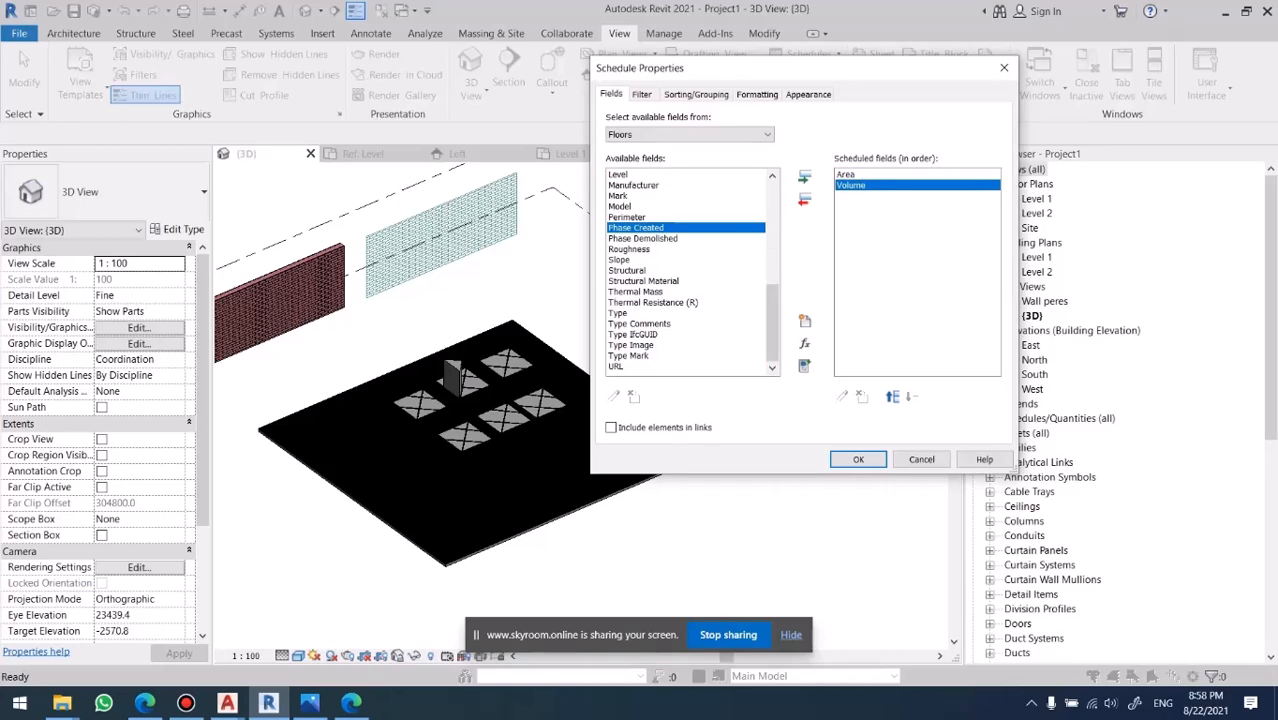
{"action": "key", "text": "f"}
{"action": "double_click", "coordinate": [640, 185]}
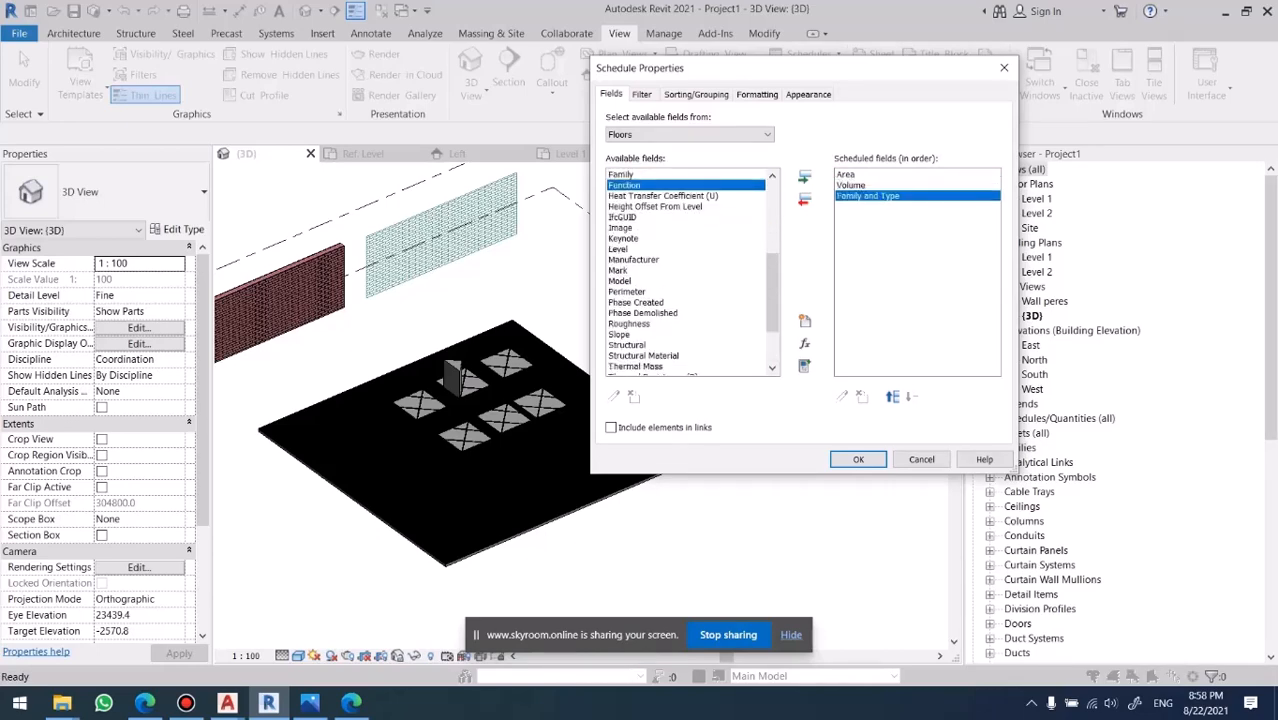
{"action": "left_click", "coordinate": [858, 459]}
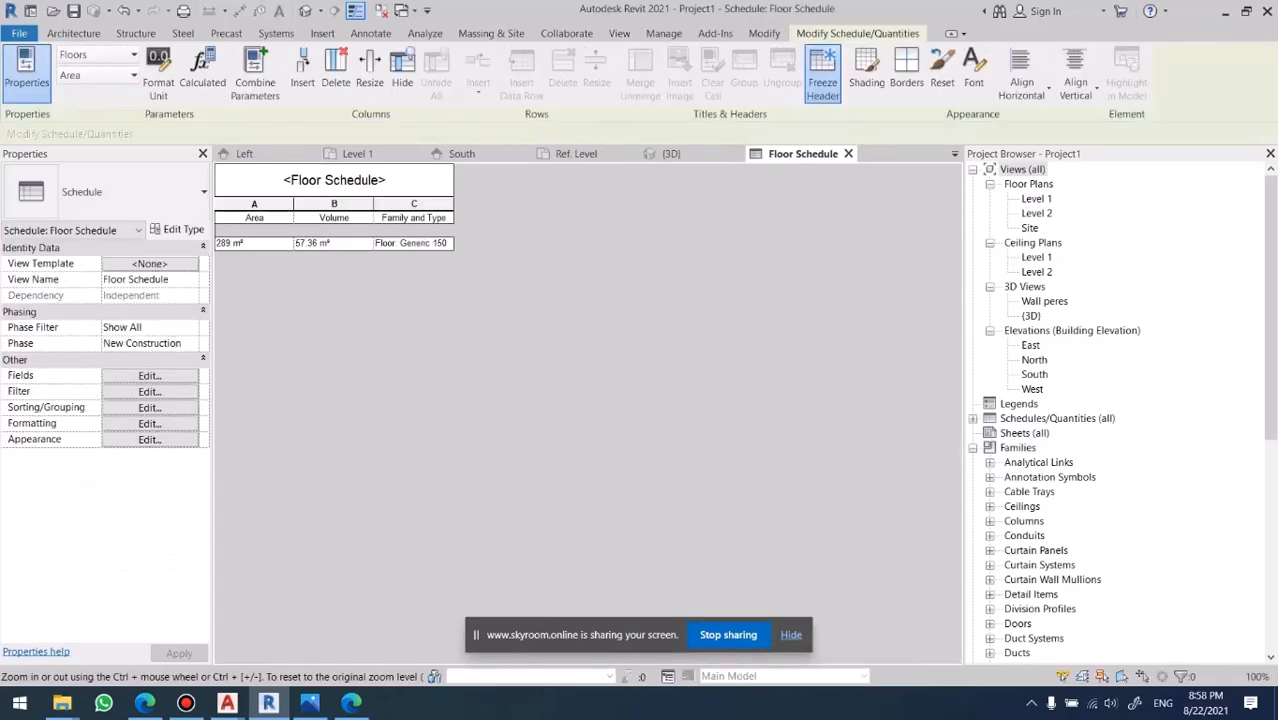
Return to the default 3D view and inspect the properties of the large floor parts.
{"action": "left_click", "coordinate": [305, 11]}
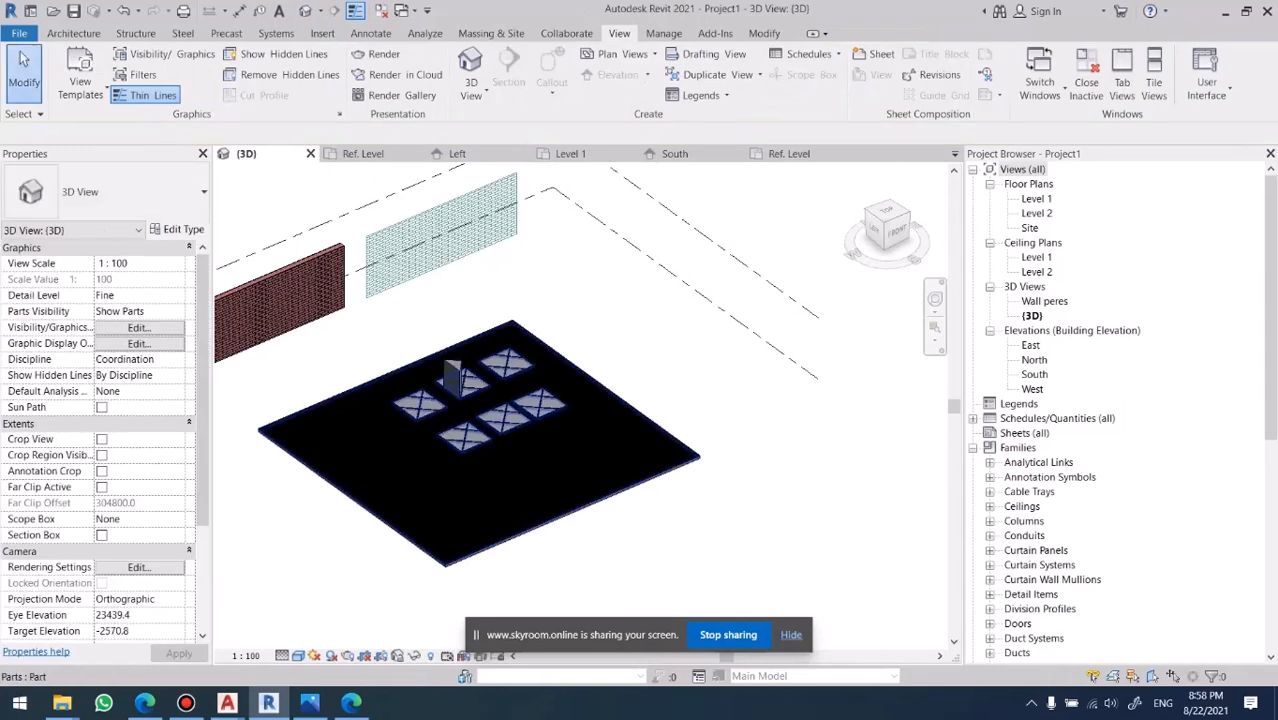
{"action": "left_click", "coordinate": [480, 482]}
{"action": "key", "text": "Escape"}
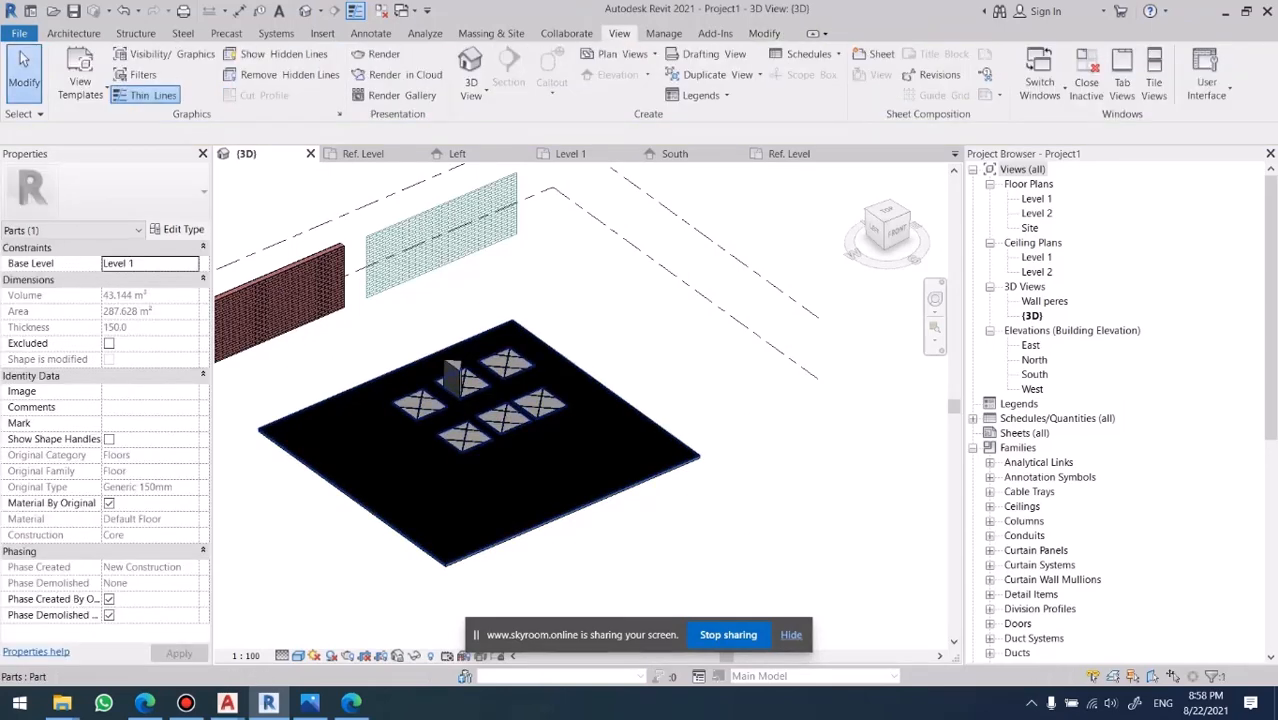
{"action": "left_click", "coordinate": [480, 482]}
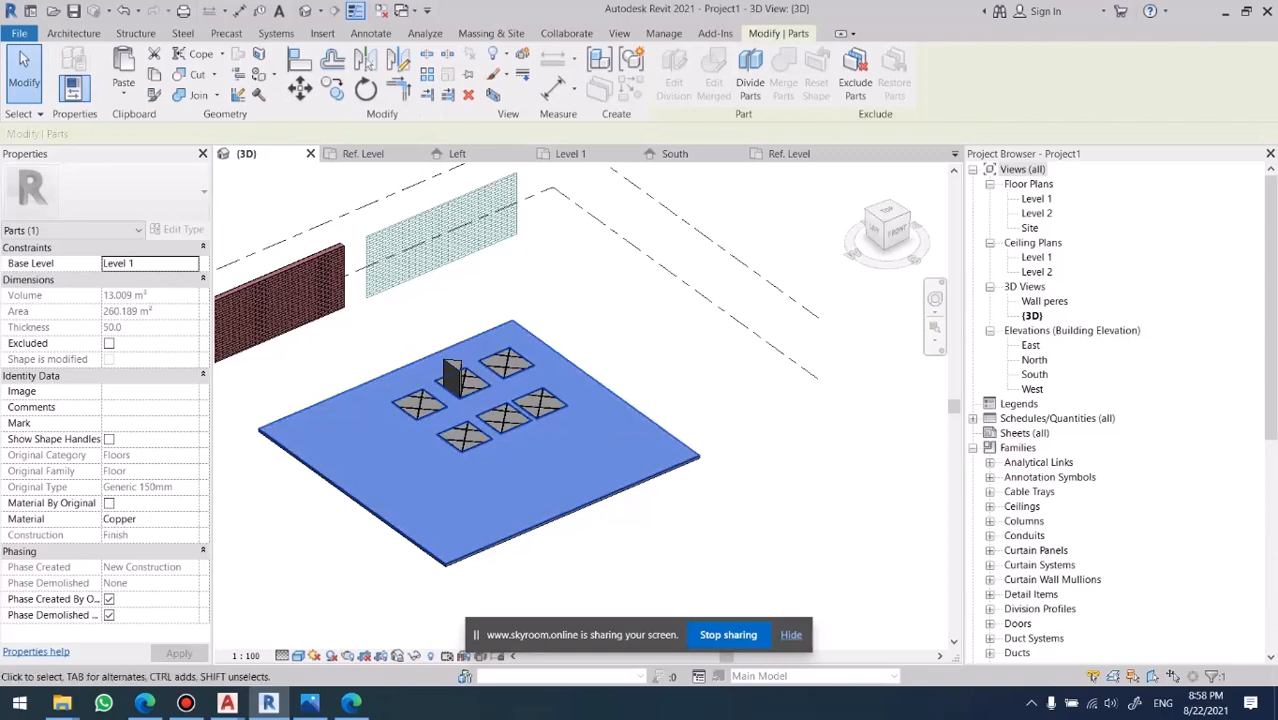
Show the copper floor part's shape handles and stretch its edges outward to a volume of about 41.4 m³.
{"action": "left_click", "coordinate": [108, 439]}
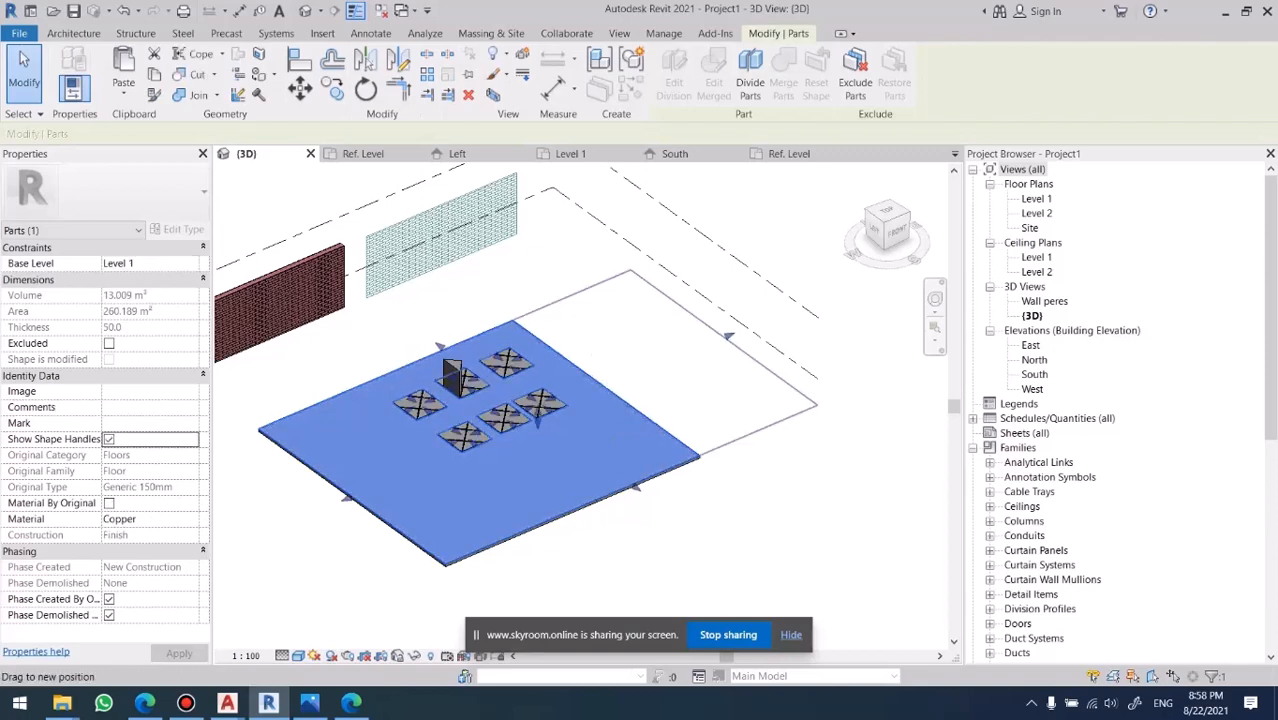
{"action": "left_click_drag", "start_coordinate": [760, 323], "coordinate": [915, 285]}
{"action": "left_click_drag", "start_coordinate": [883, 497], "coordinate": [886, 500]}
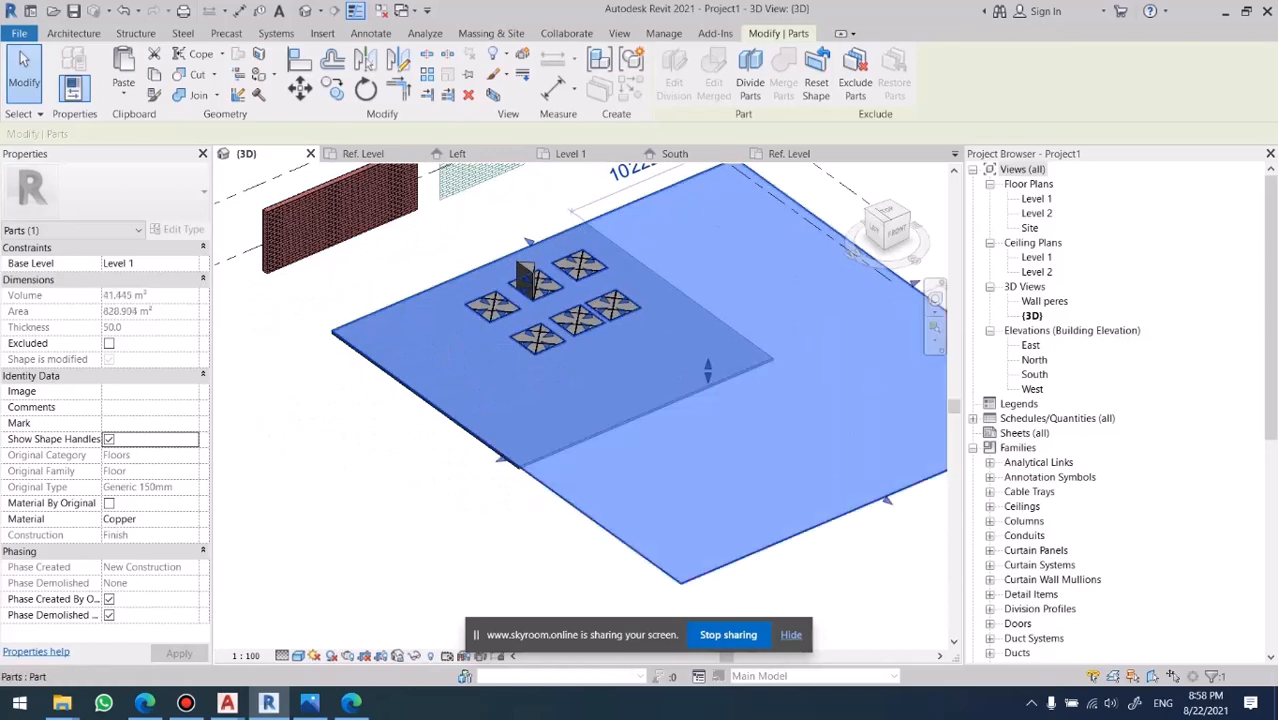
{"action": "key", "text": "Escape"}
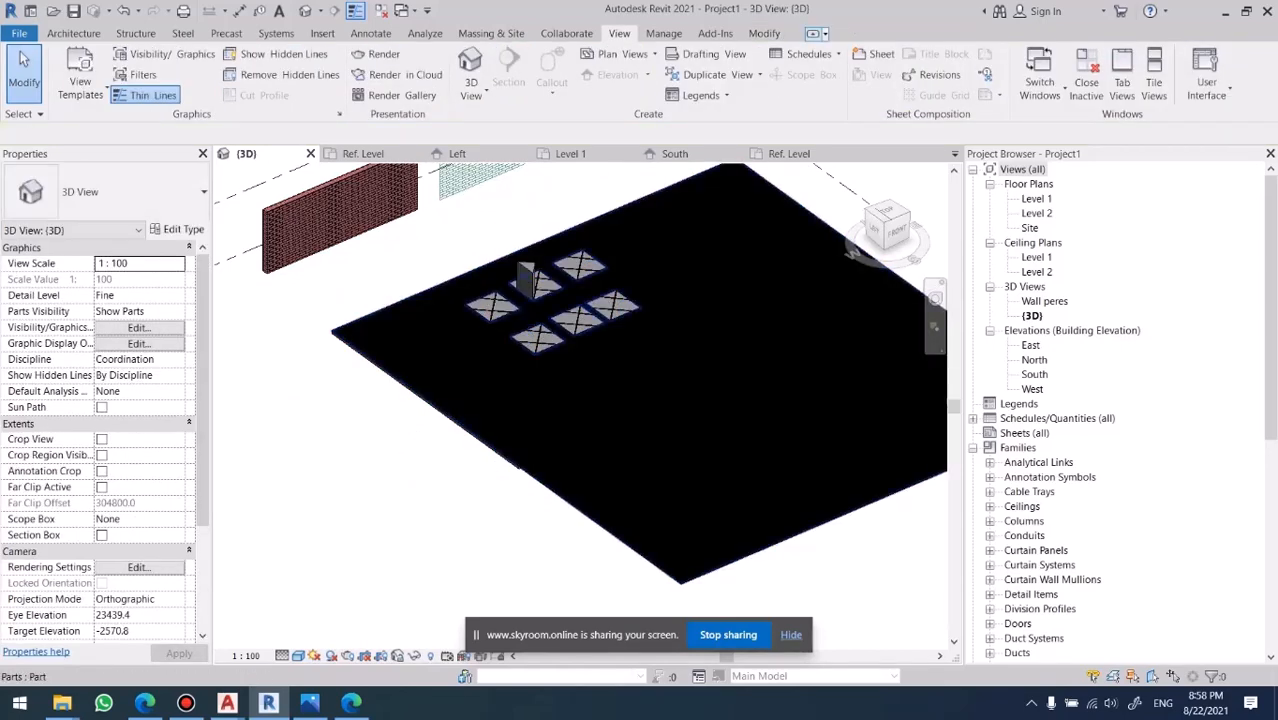
Create a new building component schedule for the Parts category.
{"action": "left_click", "coordinate": [808, 54]}
{"action": "left_click", "coordinate": [808, 54]}
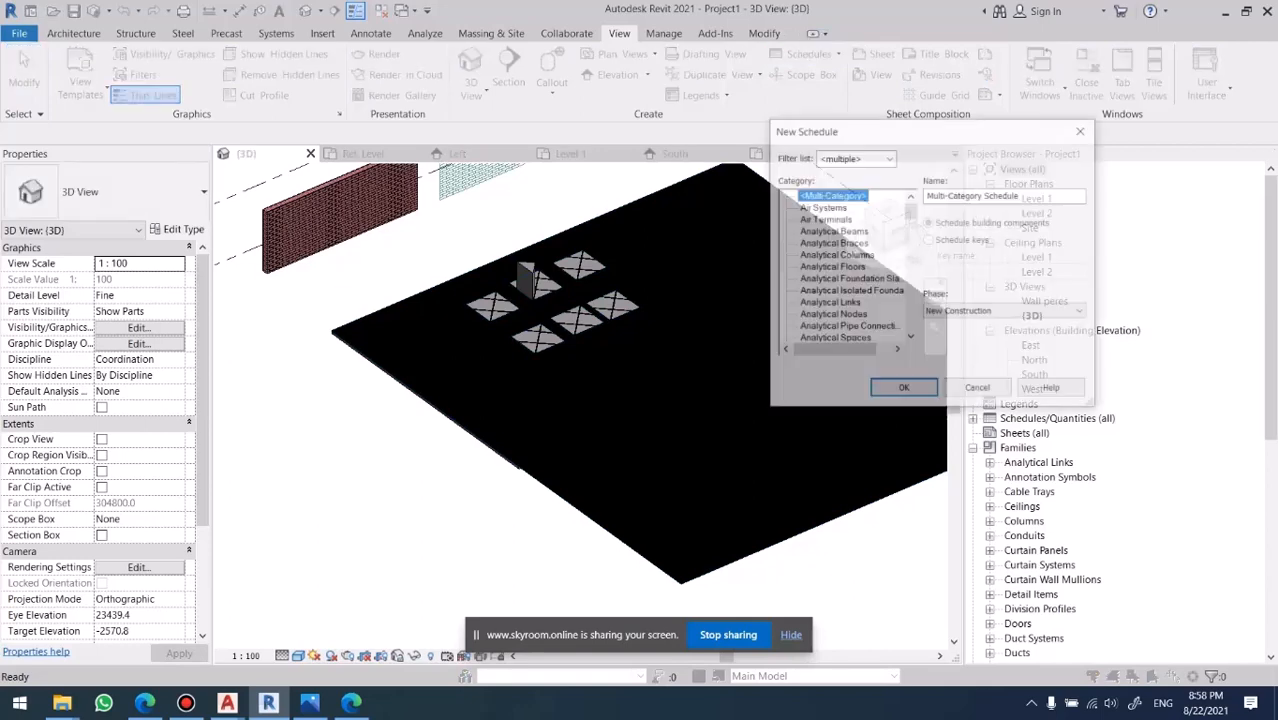
{"action": "left_click", "coordinate": [832, 243]}
{"action": "key", "text": "p"}
{"action": "key", "text": "p"}
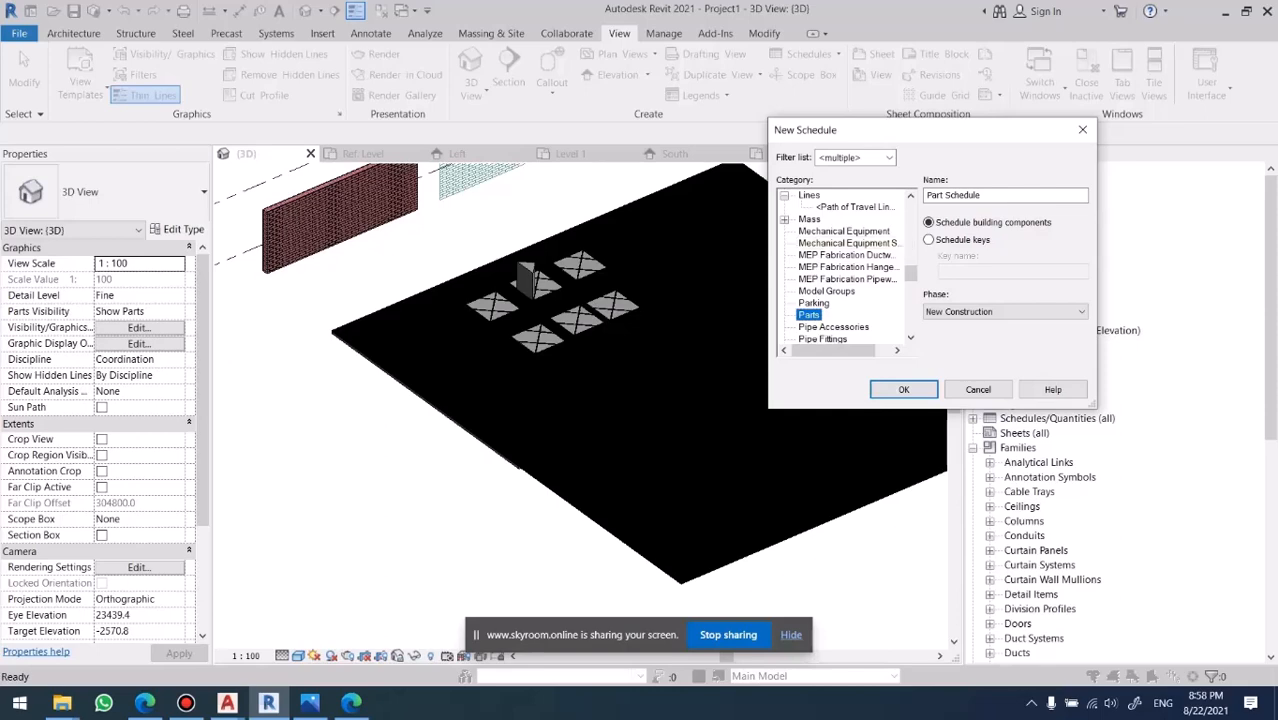
{"action": "left_click", "coordinate": [903, 389]}
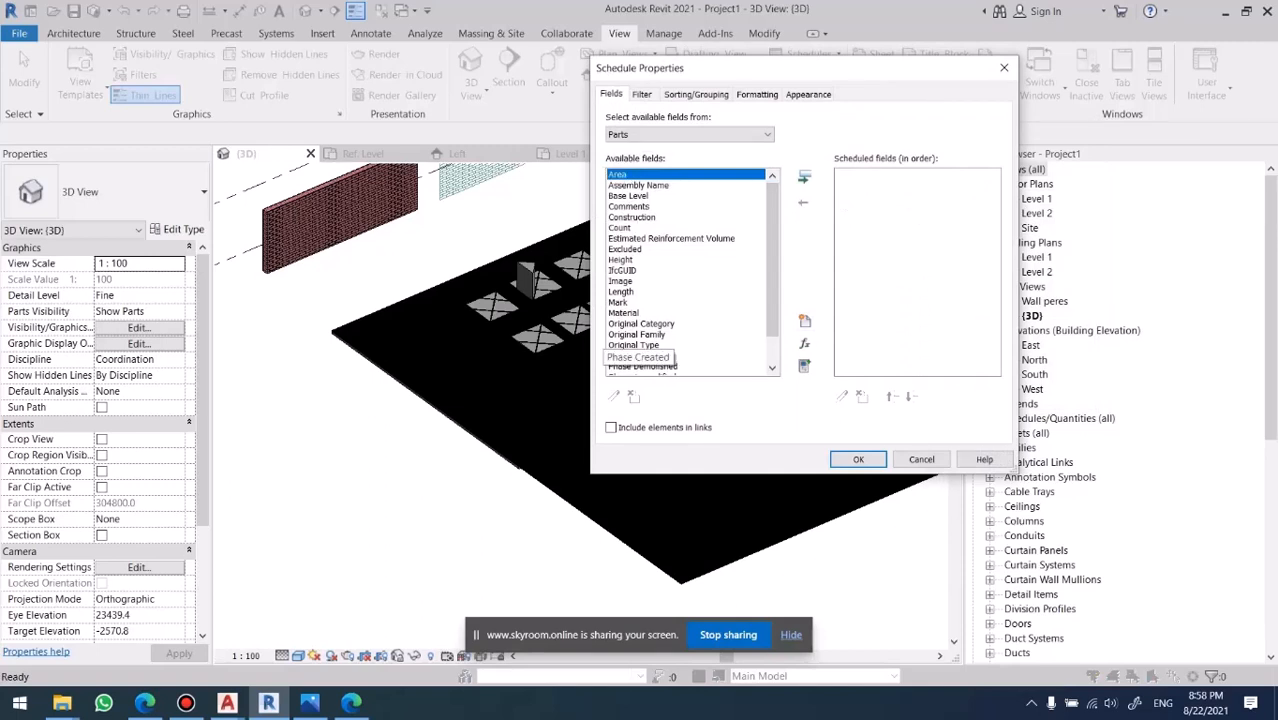
Add the Original Category, Original Type, Area, Excluded, Volume, and Material fields to the part schedule.
{"action": "scroll", "coordinate": [650, 345], "scroll_direction": "down", "scroll_amount": 1}
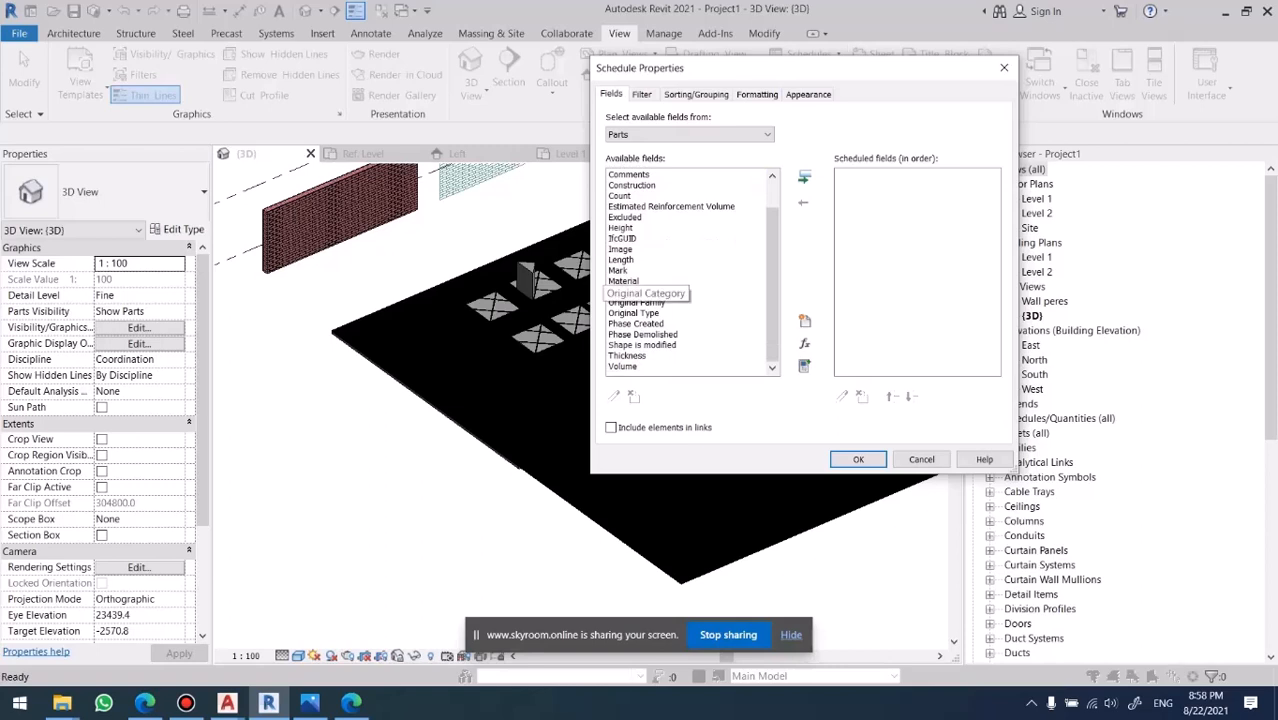
{"action": "double_click", "coordinate": [640, 291]}
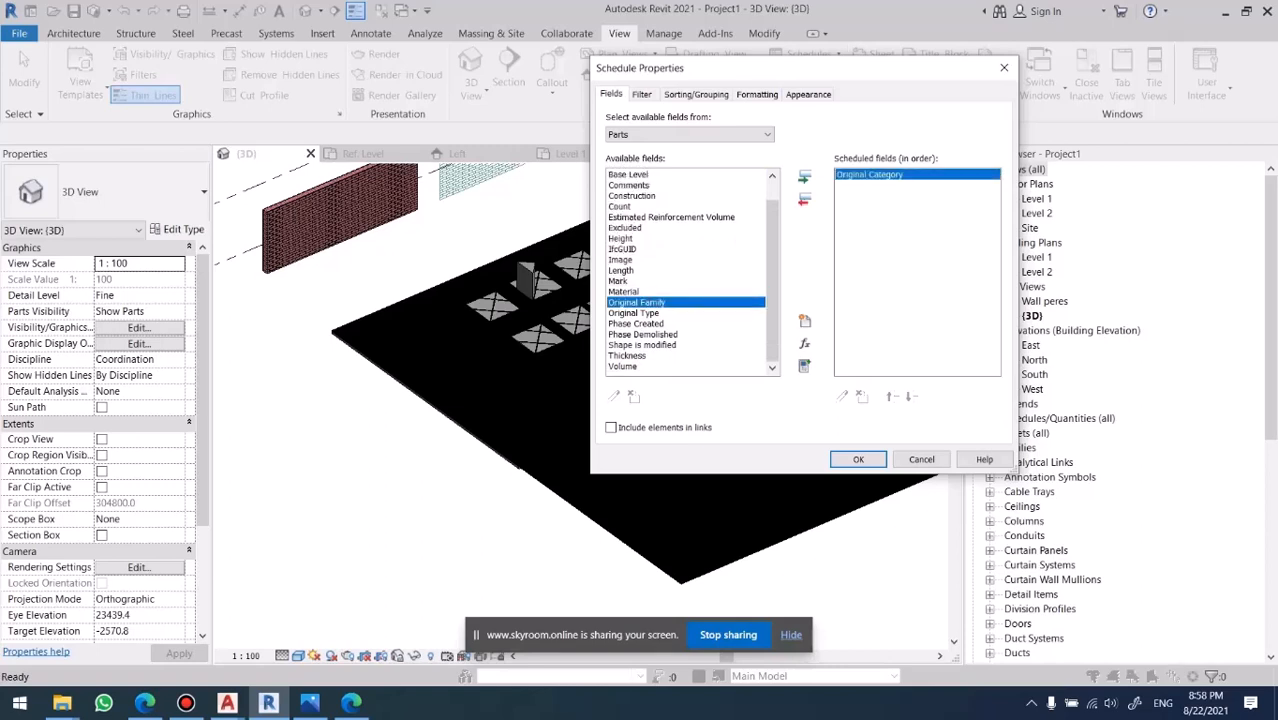
{"action": "double_click", "coordinate": [634, 312]}
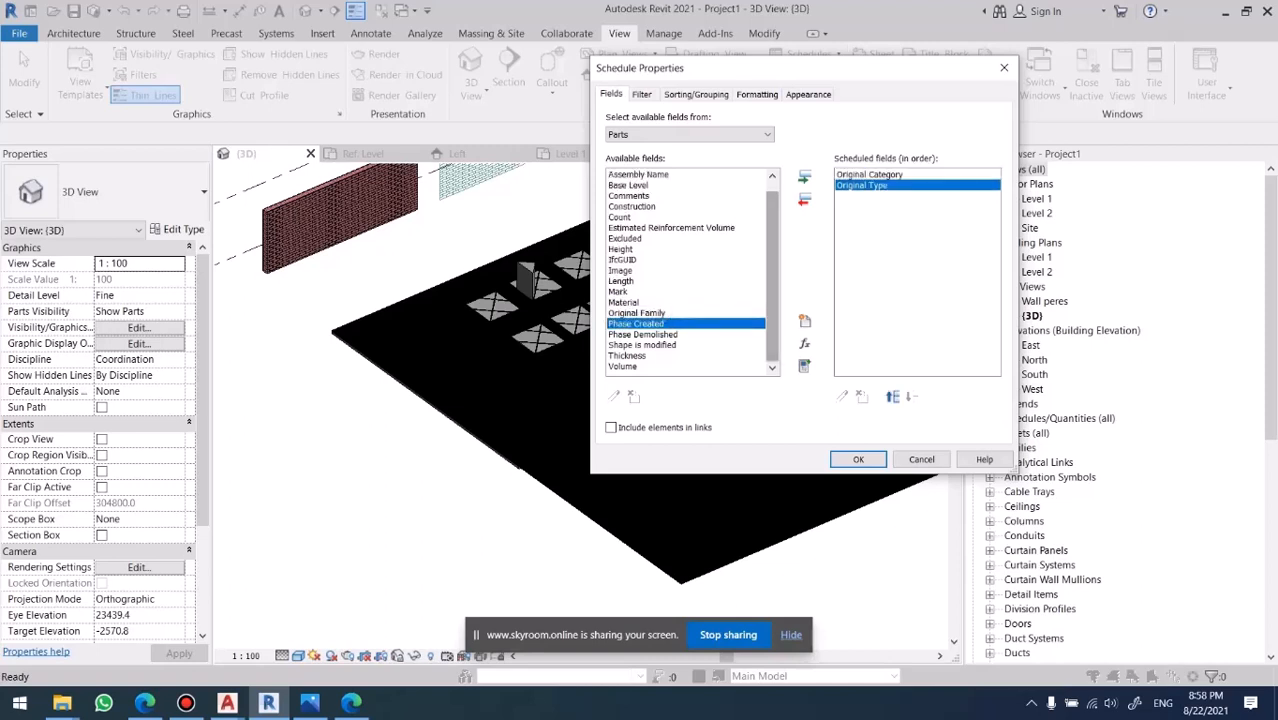
{"action": "scroll", "coordinate": [620, 290], "scroll_direction": "up", "scroll_amount": 1}
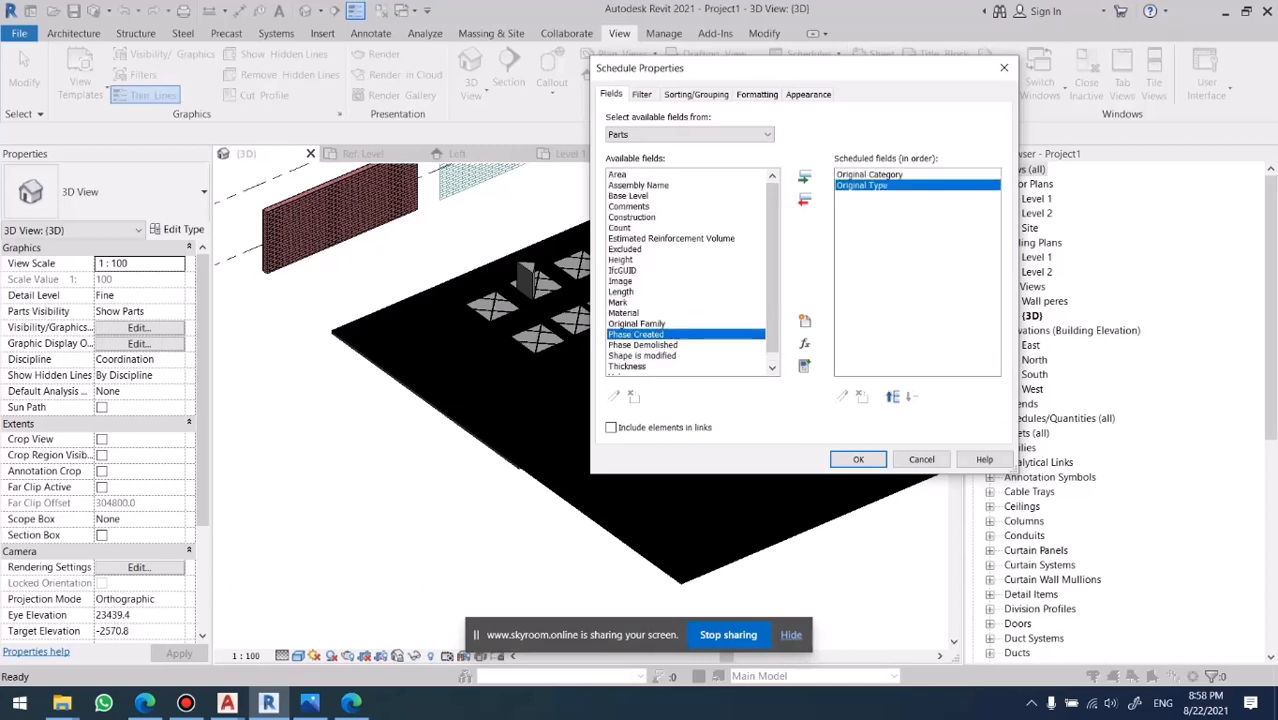
{"action": "double_click", "coordinate": [618, 174]}
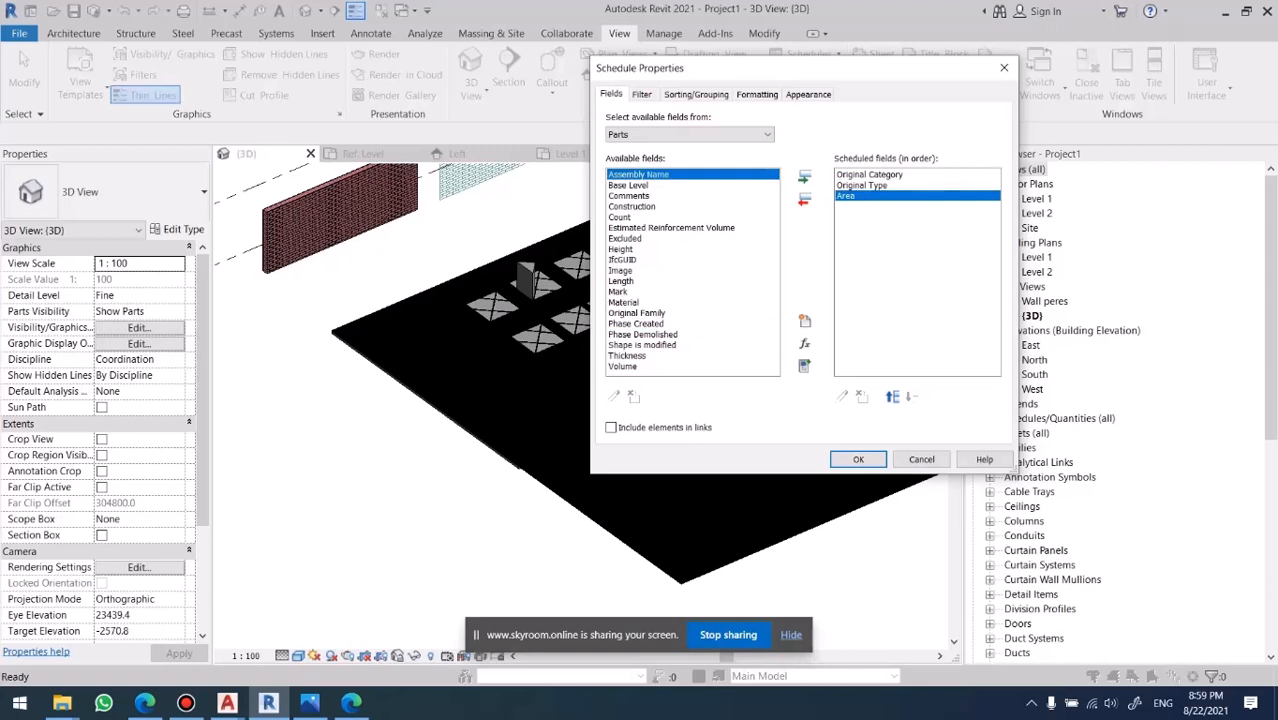
{"action": "double_click", "coordinate": [624, 238]}
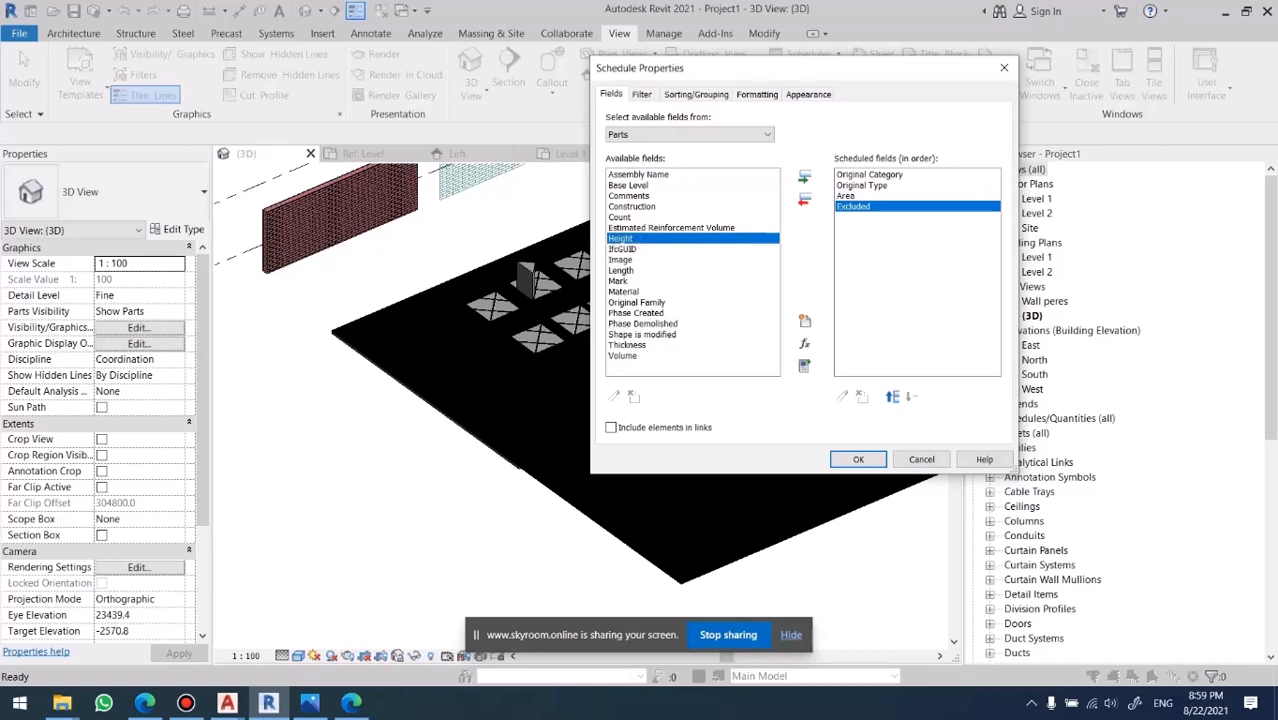
{"action": "double_click", "coordinate": [622, 356]}
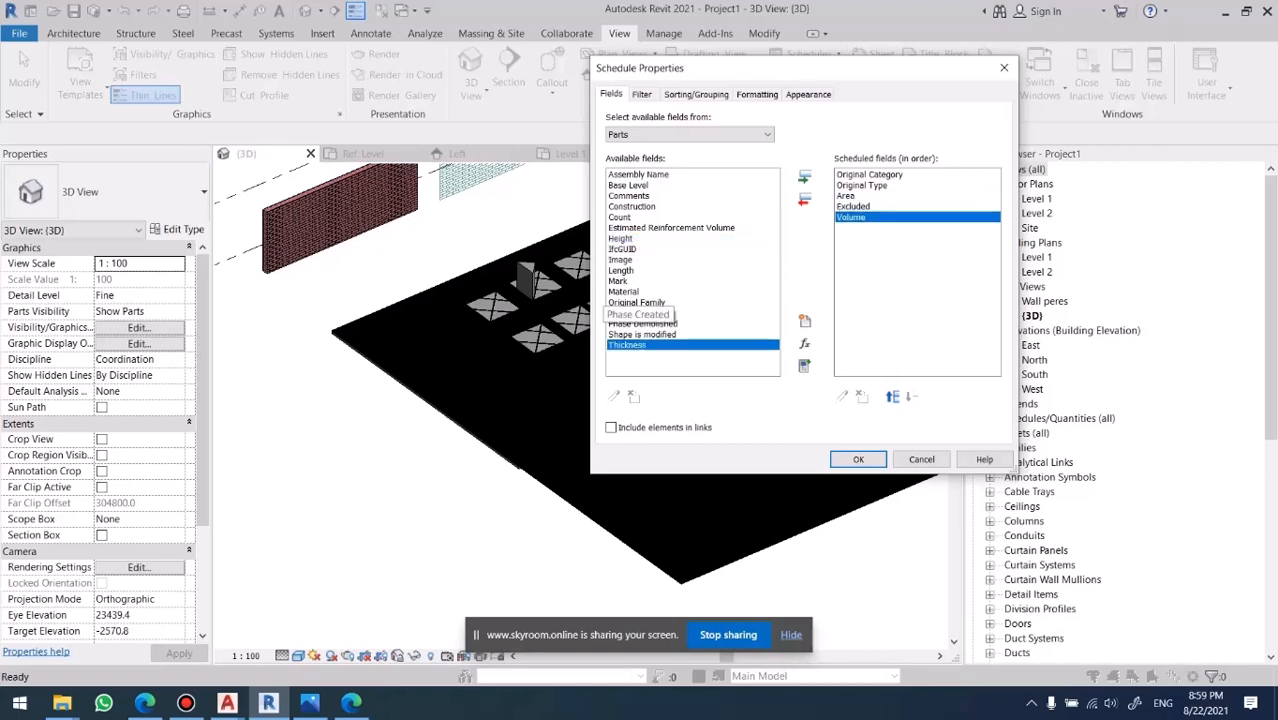
{"action": "double_click", "coordinate": [623, 291]}
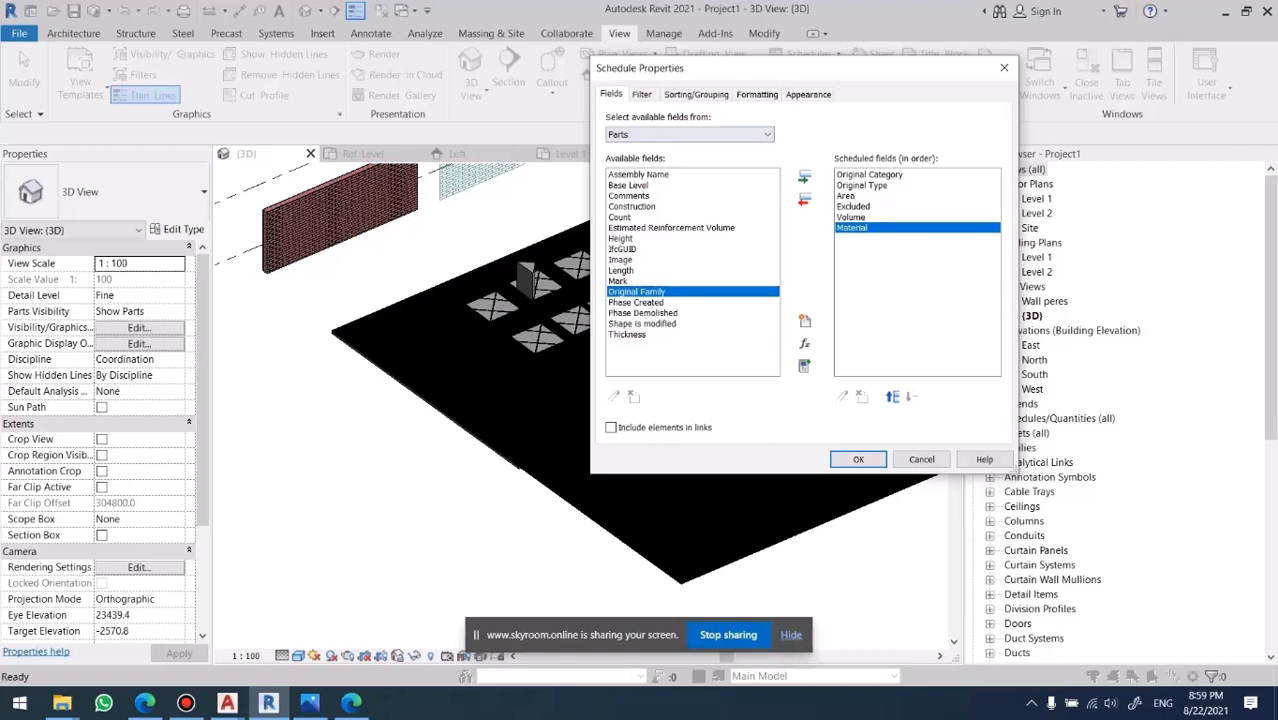
Sort the part schedule by Original Category and then by Original Type, and generate it.
{"action": "left_click", "coordinate": [696, 94]}
{"action": "left_click", "coordinate": [763, 120]}
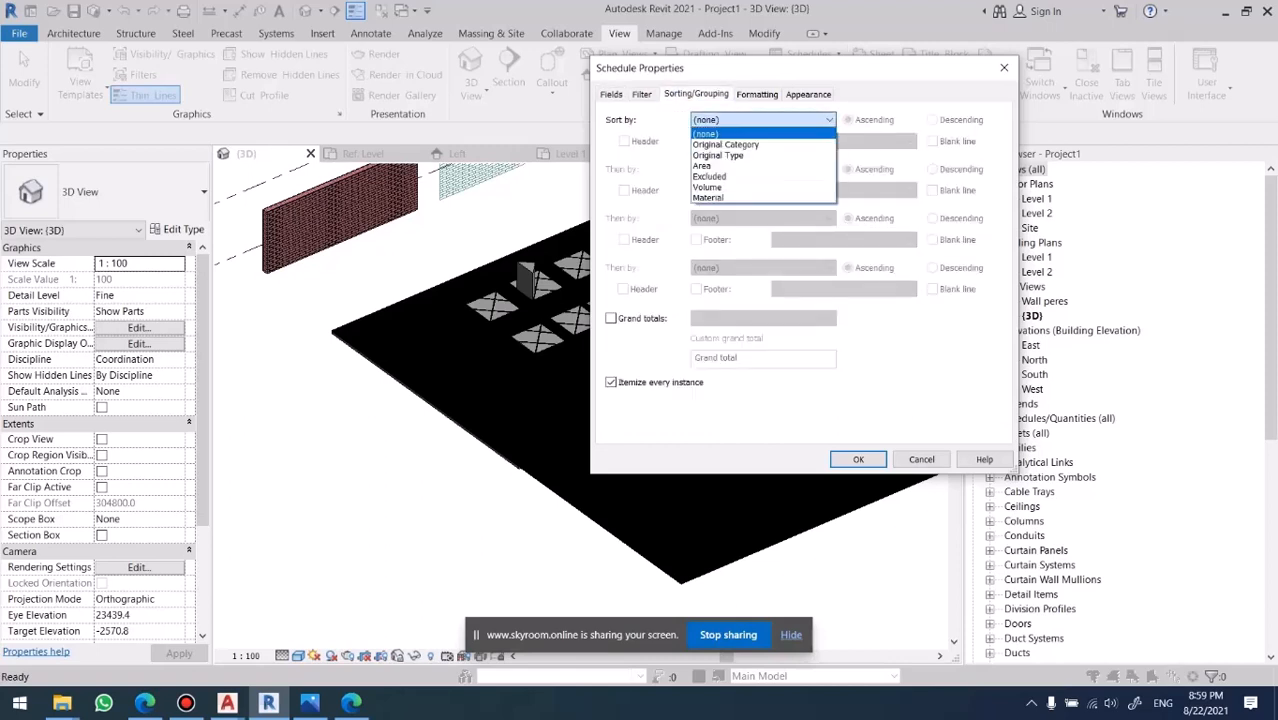
{"action": "left_click", "coordinate": [745, 144]}
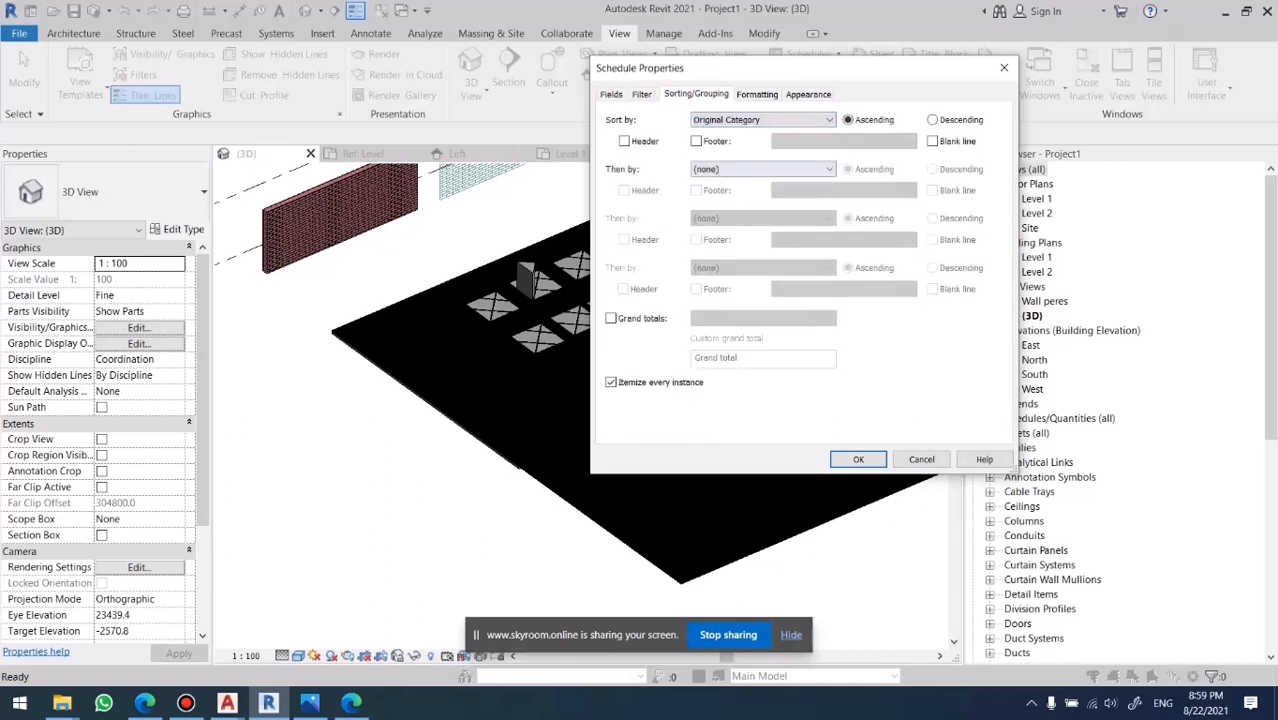
{"action": "left_click", "coordinate": [763, 169]}
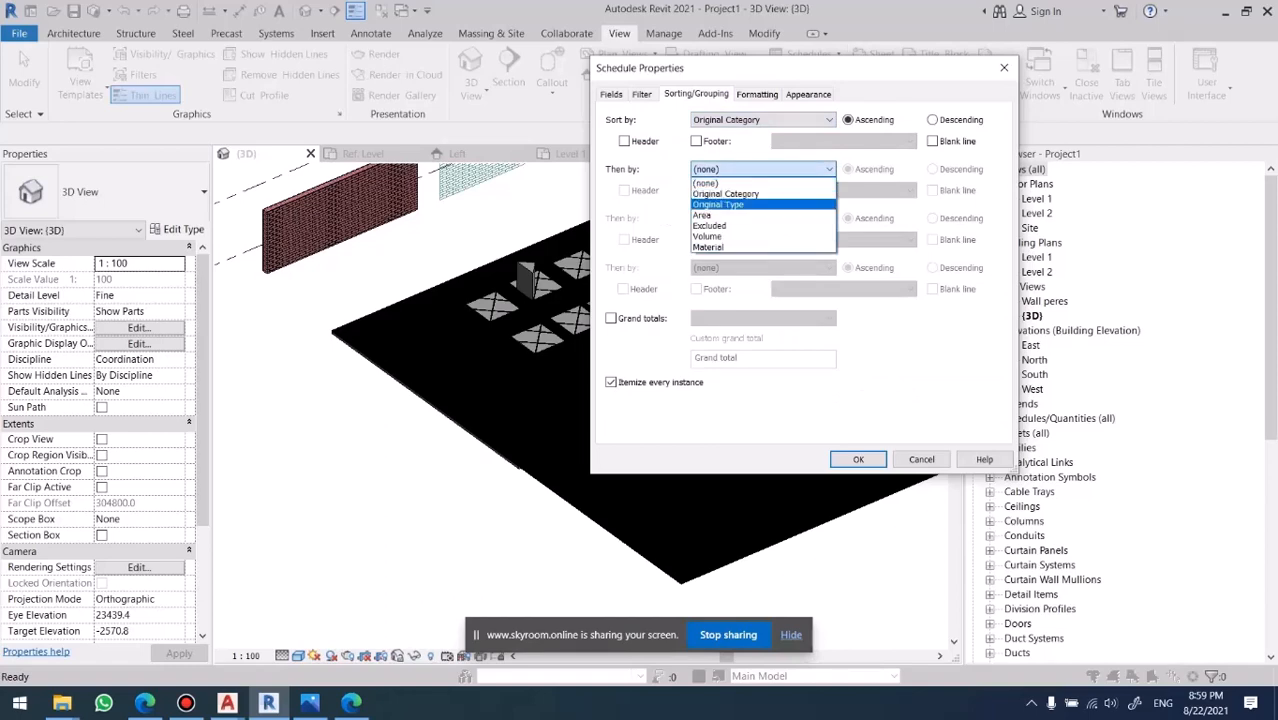
{"action": "left_click", "coordinate": [718, 204]}
{"action": "left_click", "coordinate": [858, 459]}
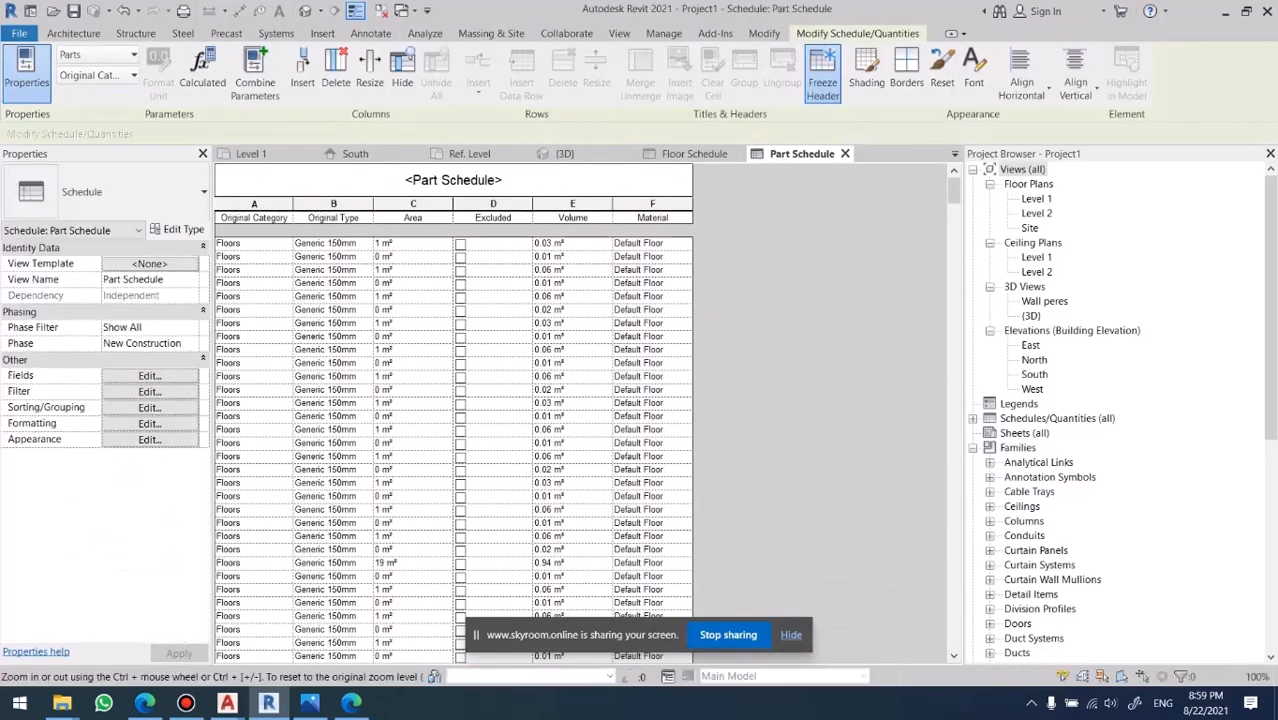
Check the part volumes against the floor schedule, and close the floor schedule.
{"action": "key", "text": "super+Right"}
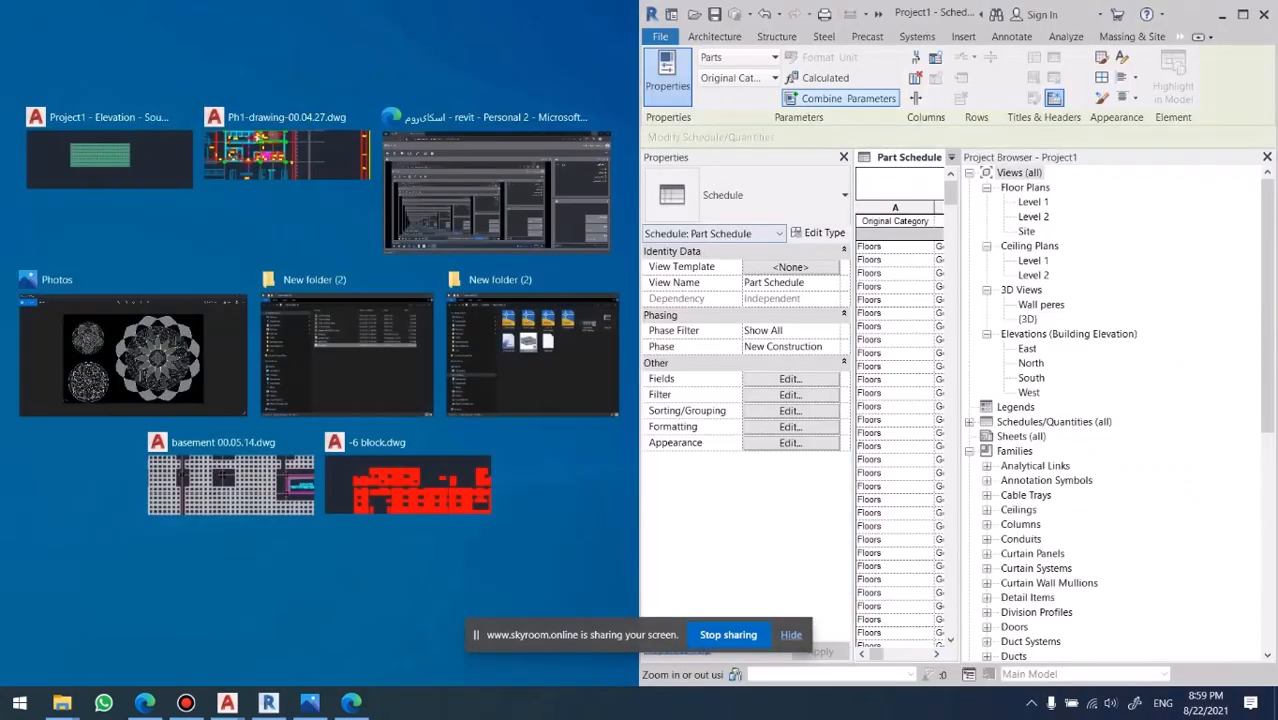
{"action": "left_click", "coordinate": [1243, 14]}
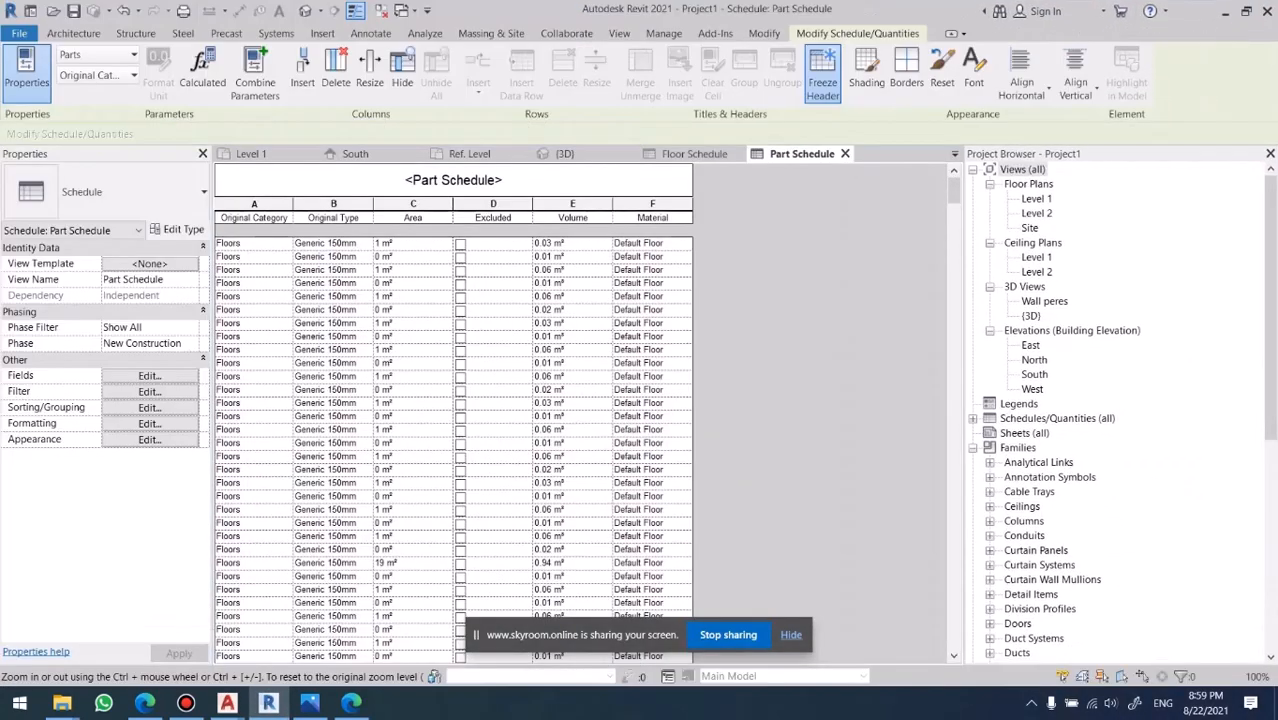
{"action": "left_click", "coordinate": [572, 244]}
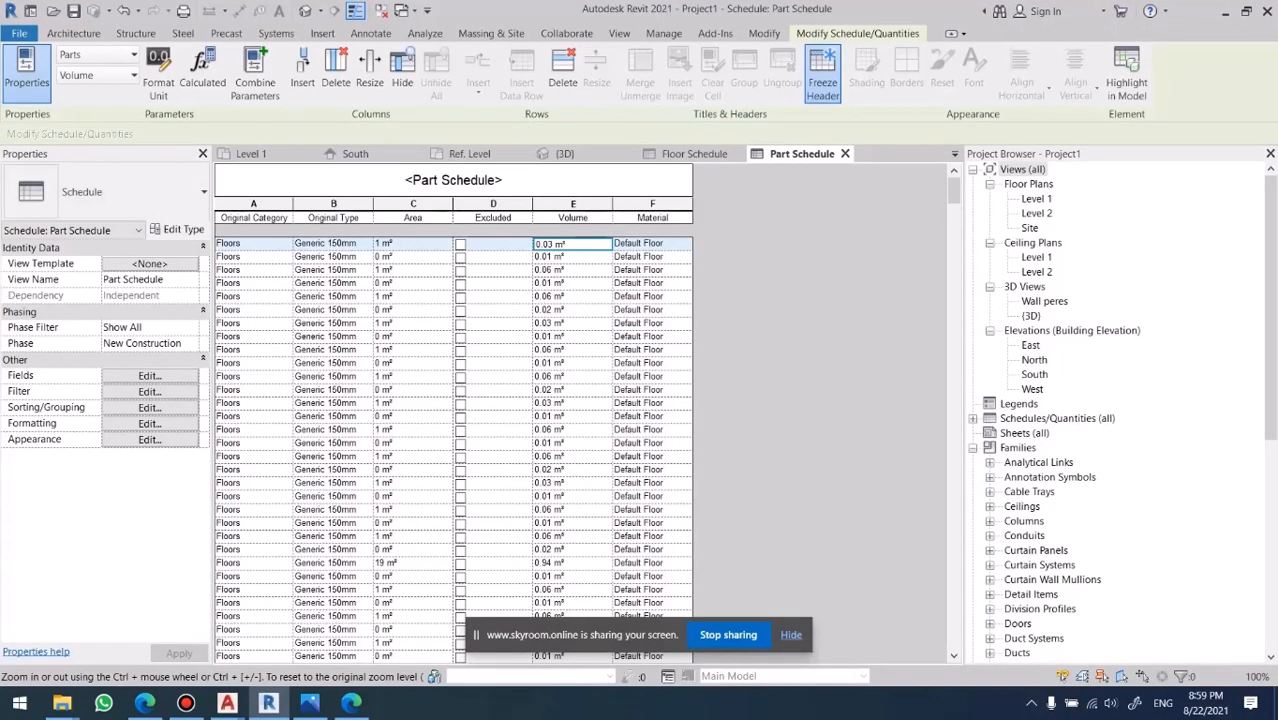
{"action": "left_click", "coordinate": [696, 153]}
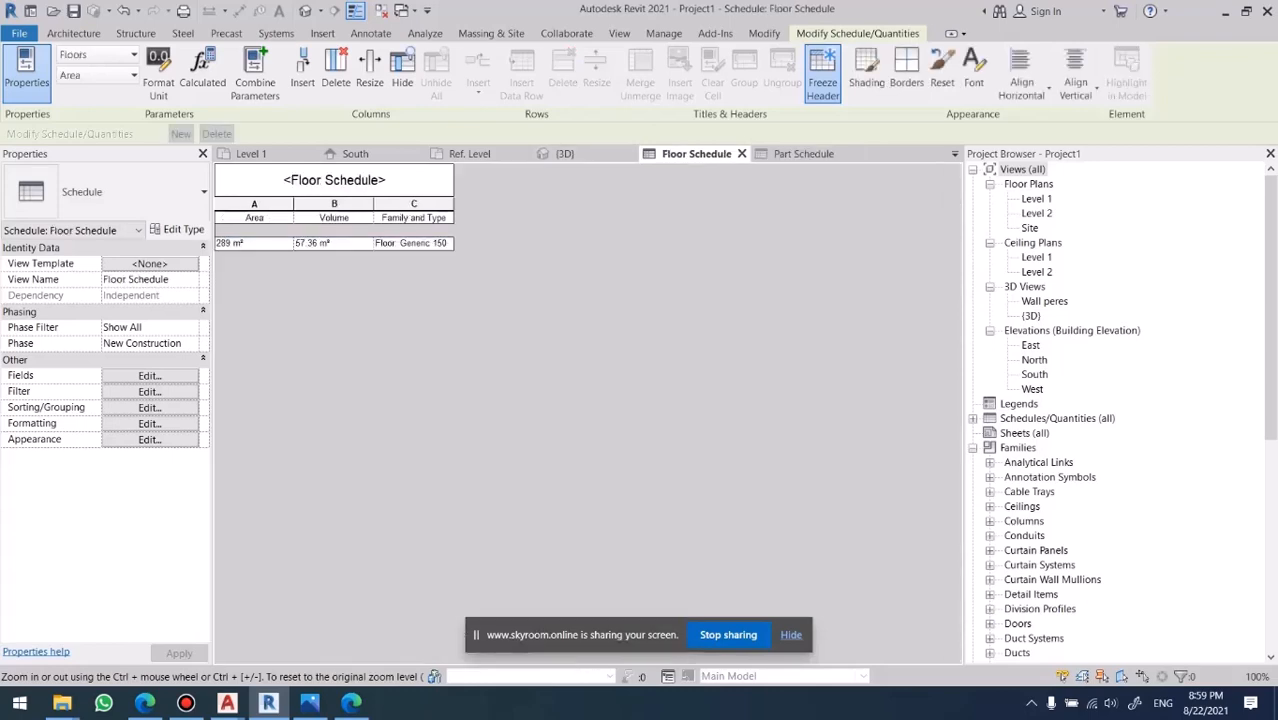
{"action": "left_click", "coordinate": [741, 153]}
Close the pattern family's 3D view and all other inactive views.
{"action": "left_click", "coordinate": [690, 153]}
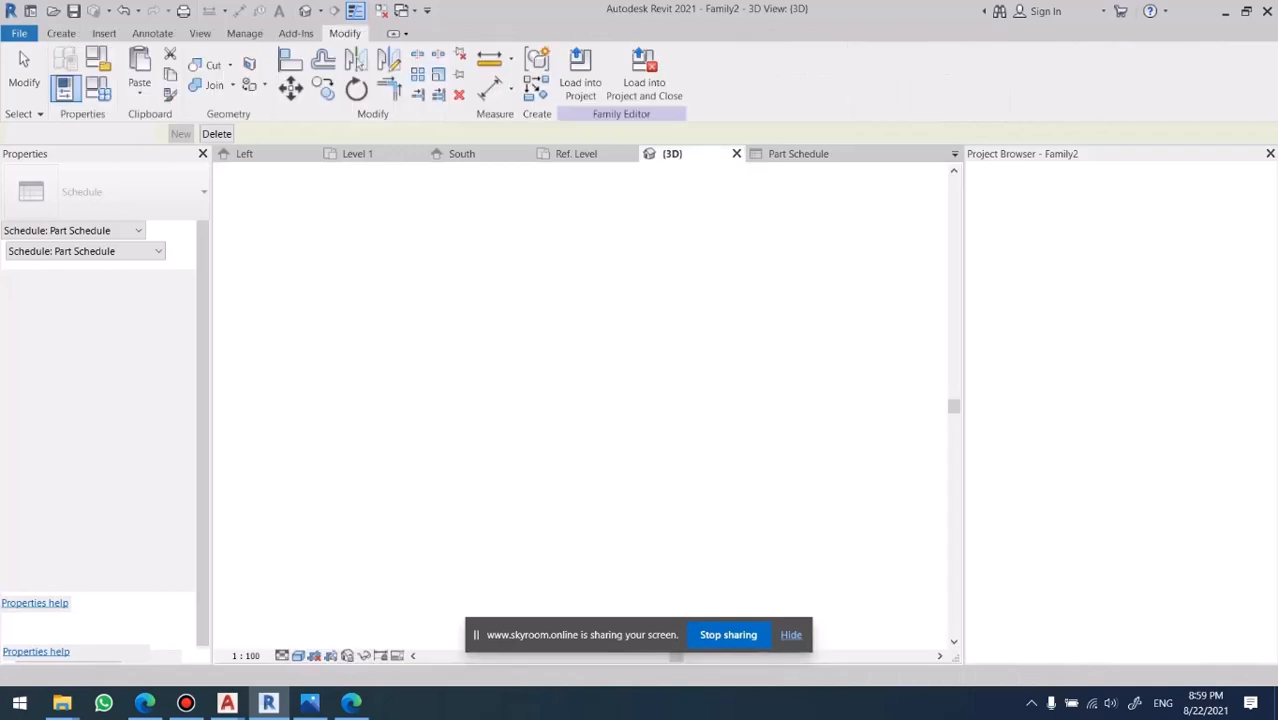
{"action": "scroll", "coordinate": [560, 403], "scroll_direction": "down", "scroll_amount": 4}
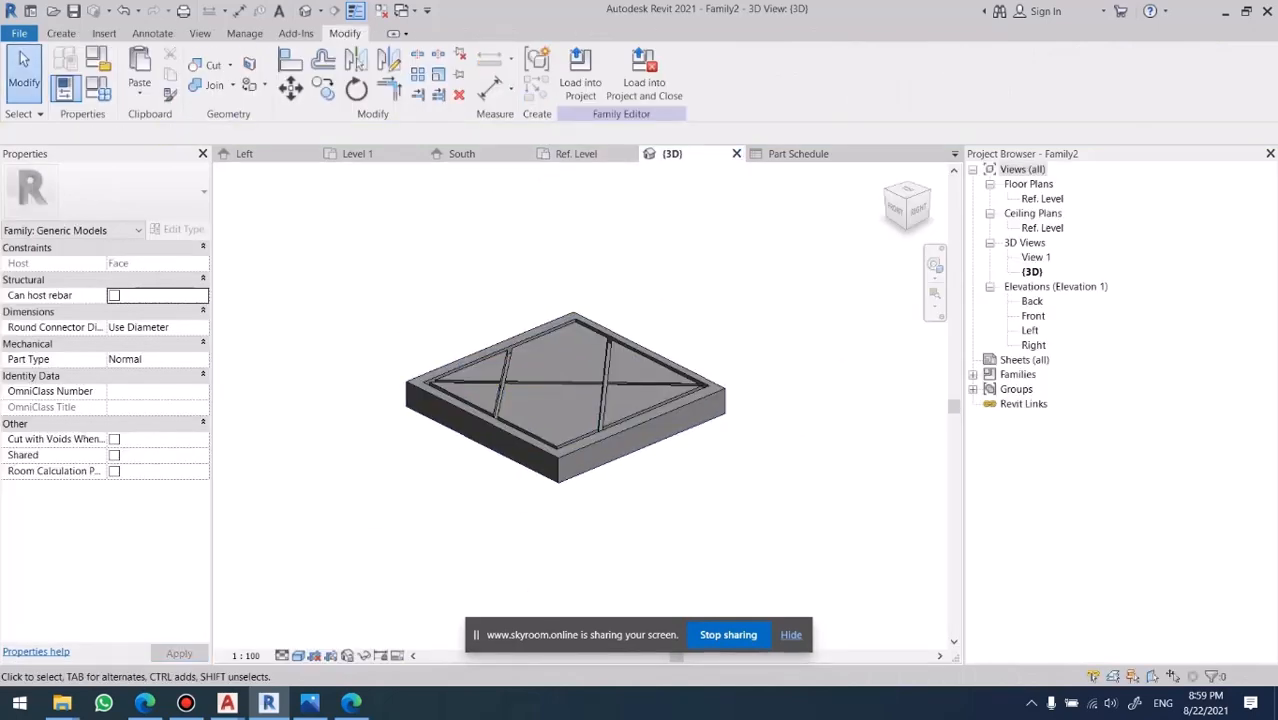
{"action": "left_click", "coordinate": [736, 153]}
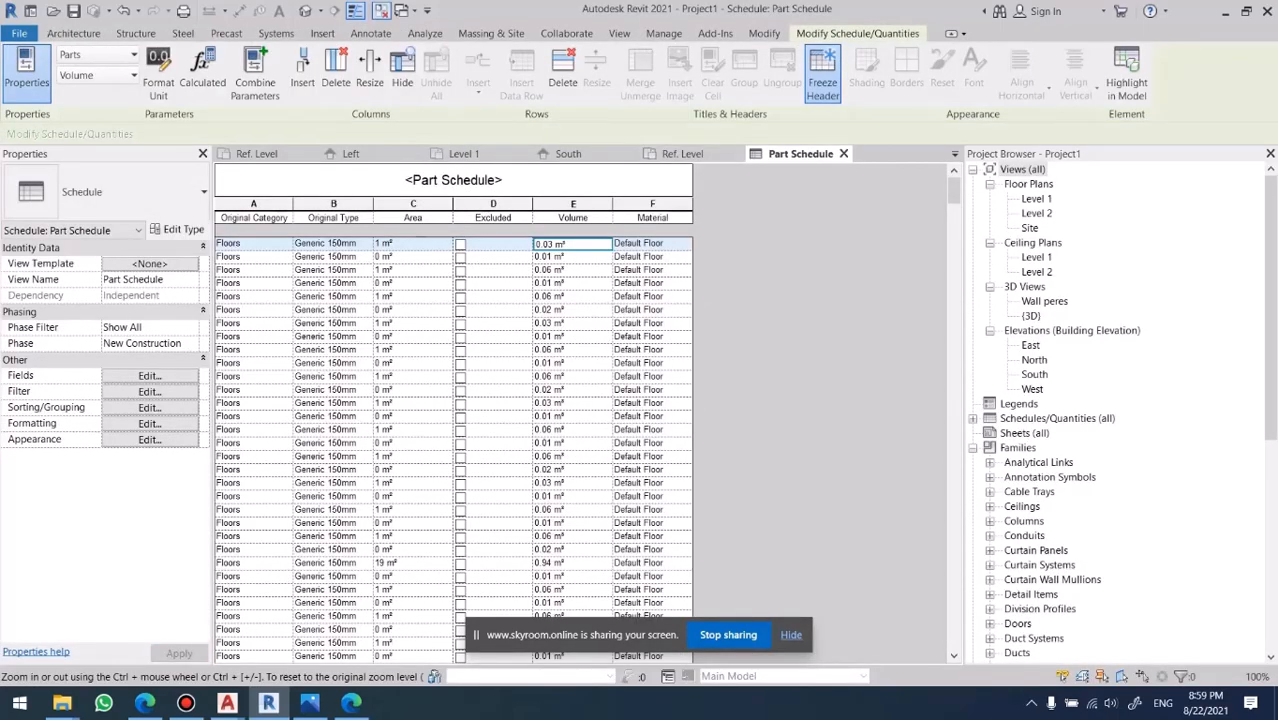
{"action": "left_click", "coordinate": [381, 11]}
Check the remaining family views without saving, reopen the project's default 3D view, and return to the part schedule.
{"action": "left_click", "coordinate": [363, 154]}
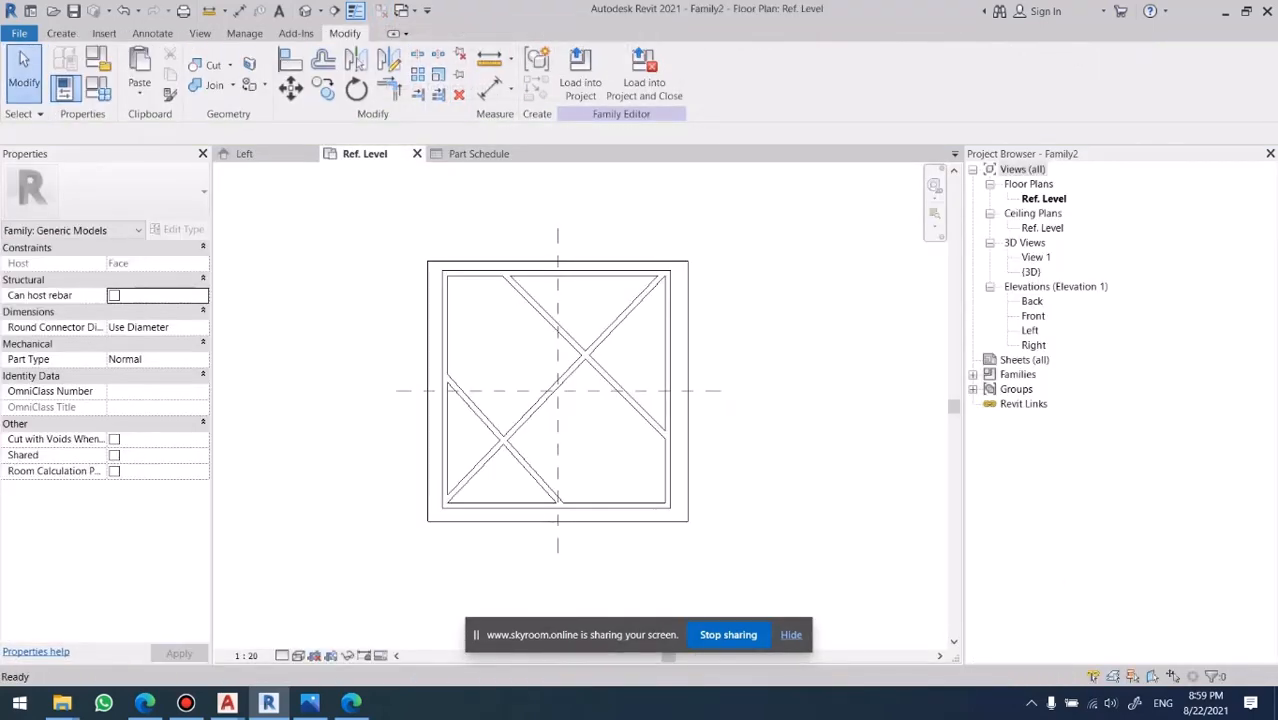
{"action": "left_click", "coordinate": [268, 154]}
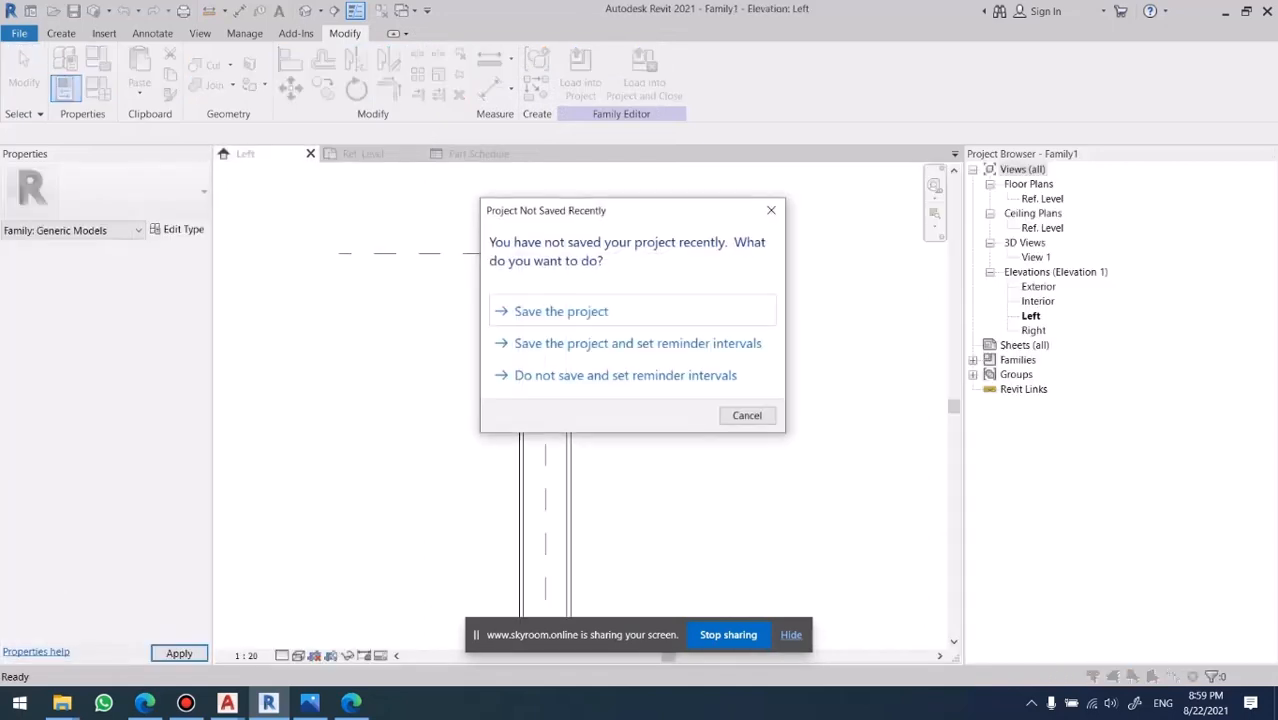
{"action": "left_click", "coordinate": [747, 414]}
{"action": "left_click", "coordinate": [479, 154]}
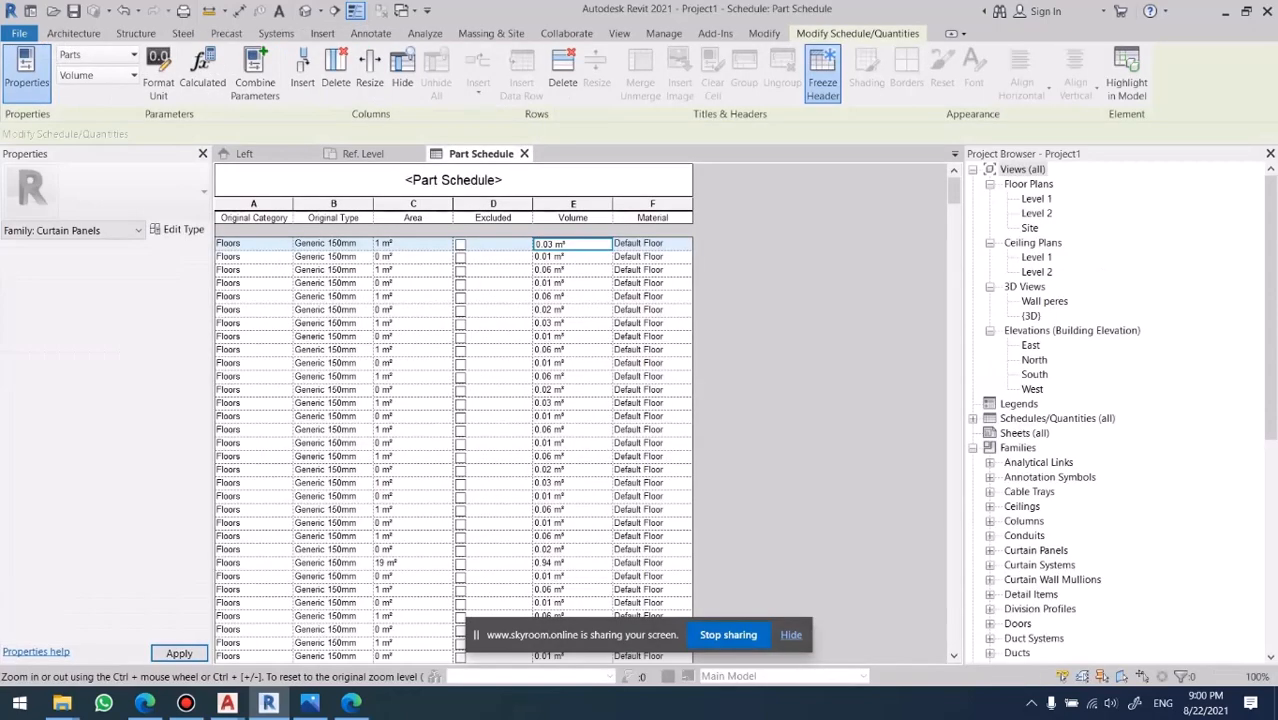
{"action": "left_click", "coordinate": [306, 11]}
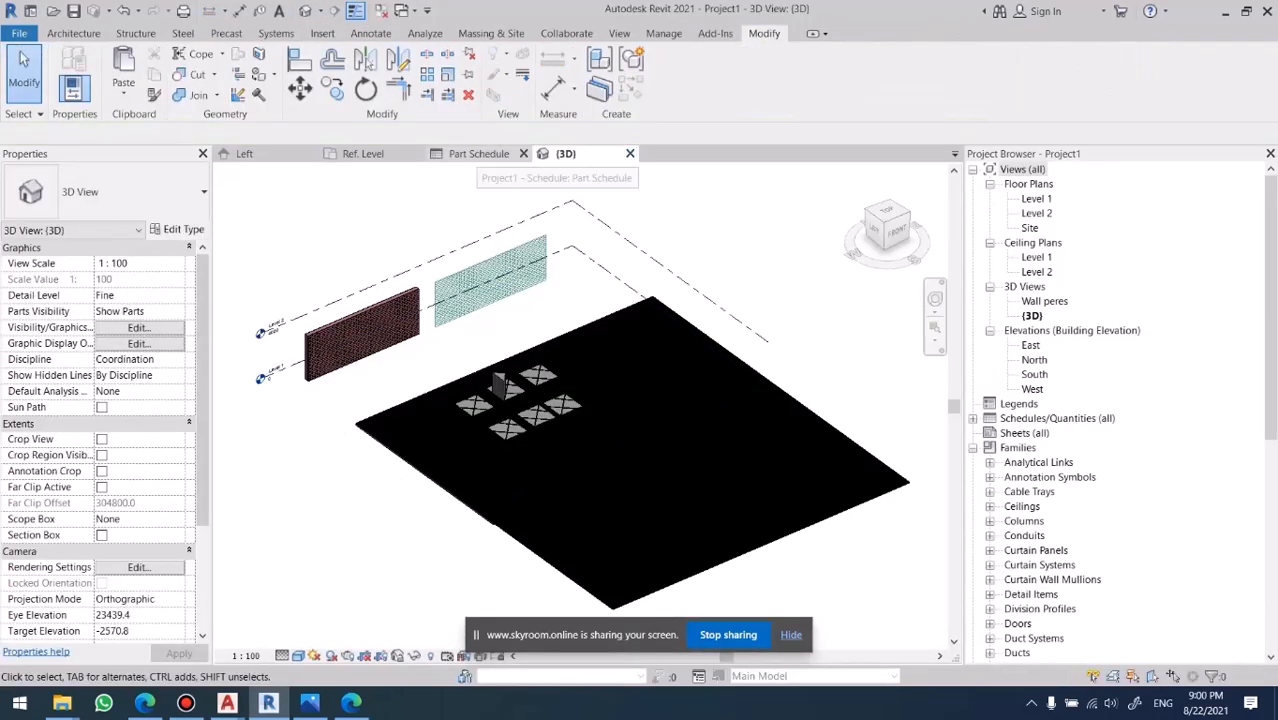
{"action": "left_click", "coordinate": [478, 153]}
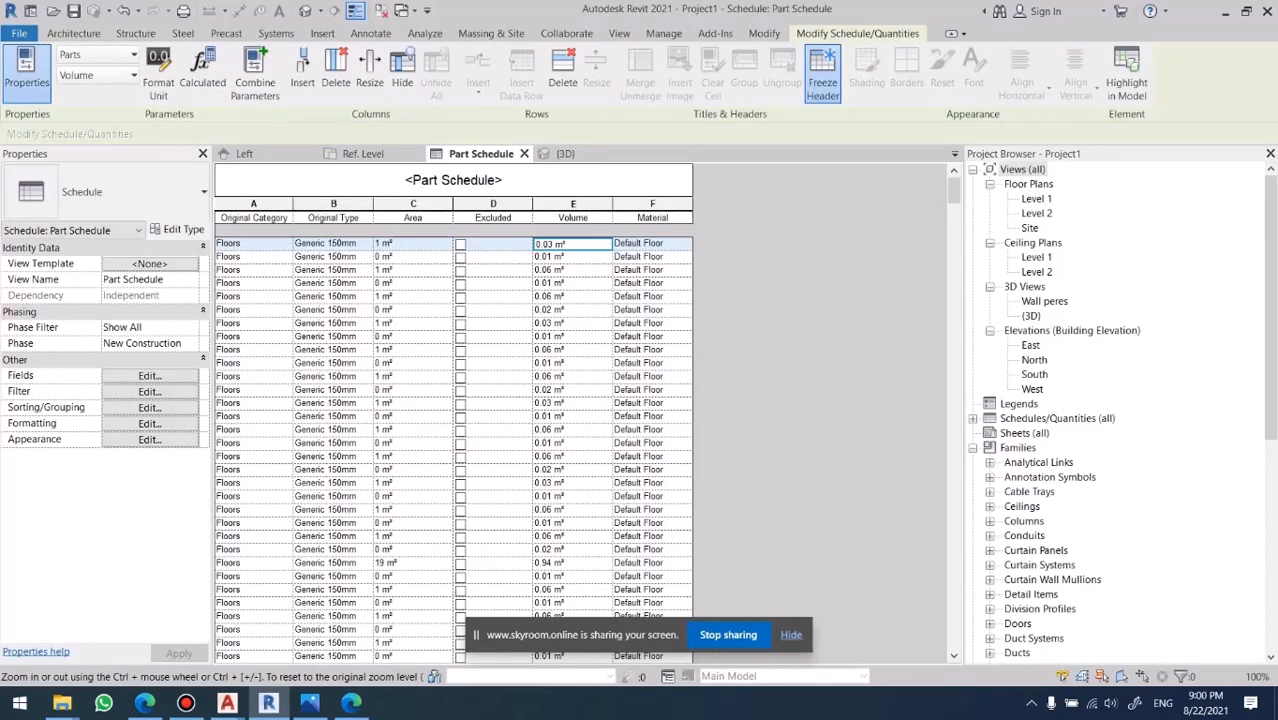
Turn on grand totals with title, count, and totals for the part schedule, and turn off itemizing every instance.
{"action": "left_click", "coordinate": [150, 376]}
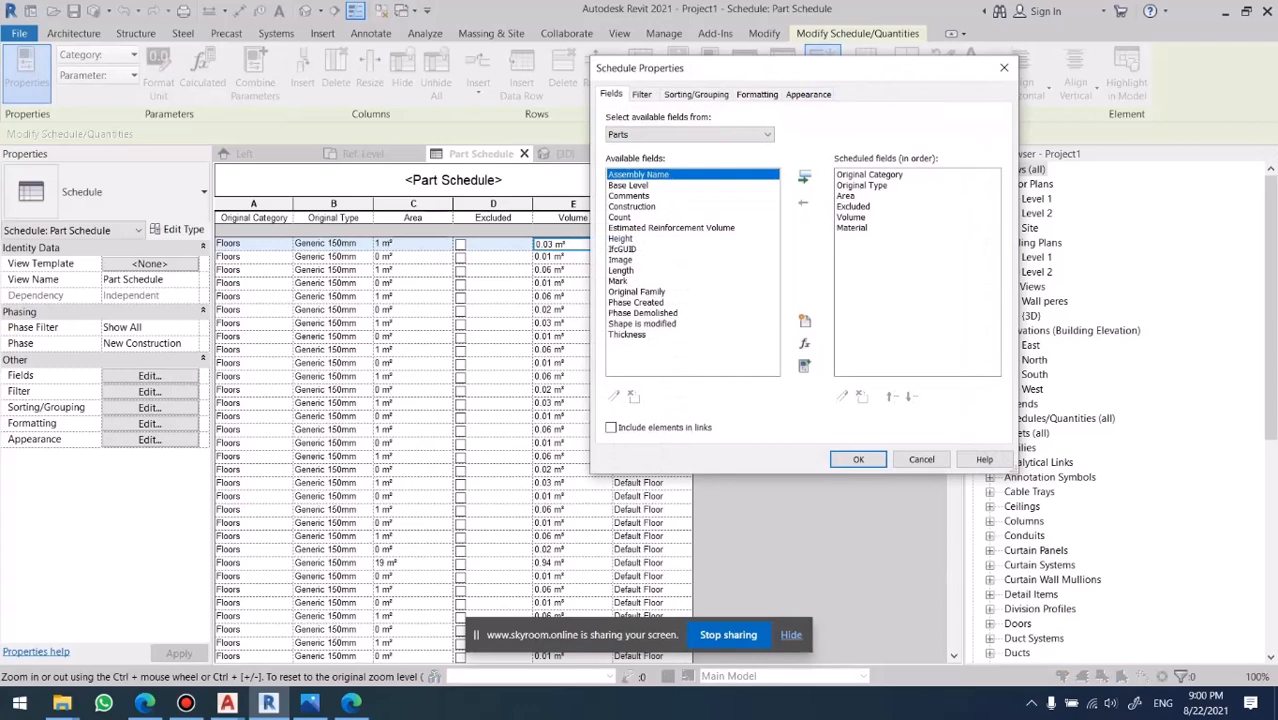
{"action": "left_click", "coordinate": [696, 94]}
{"action": "left_click", "coordinate": [611, 318]}
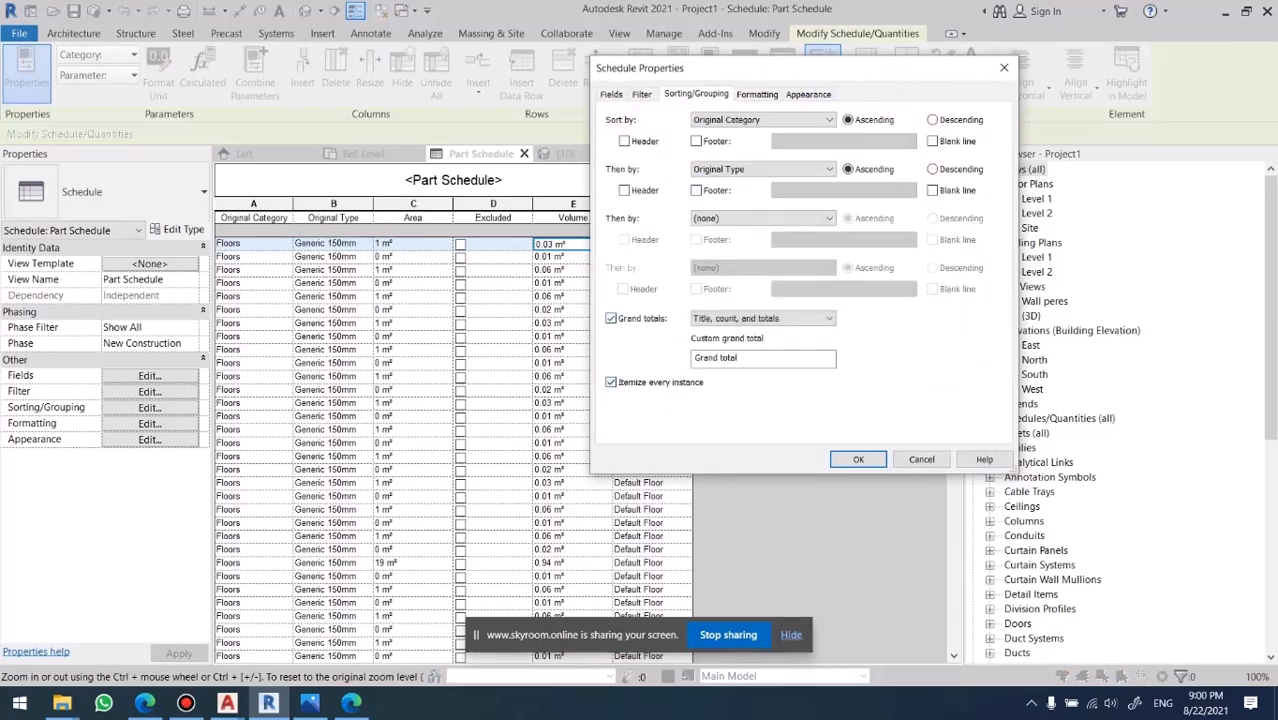
{"action": "left_click", "coordinate": [858, 459]}
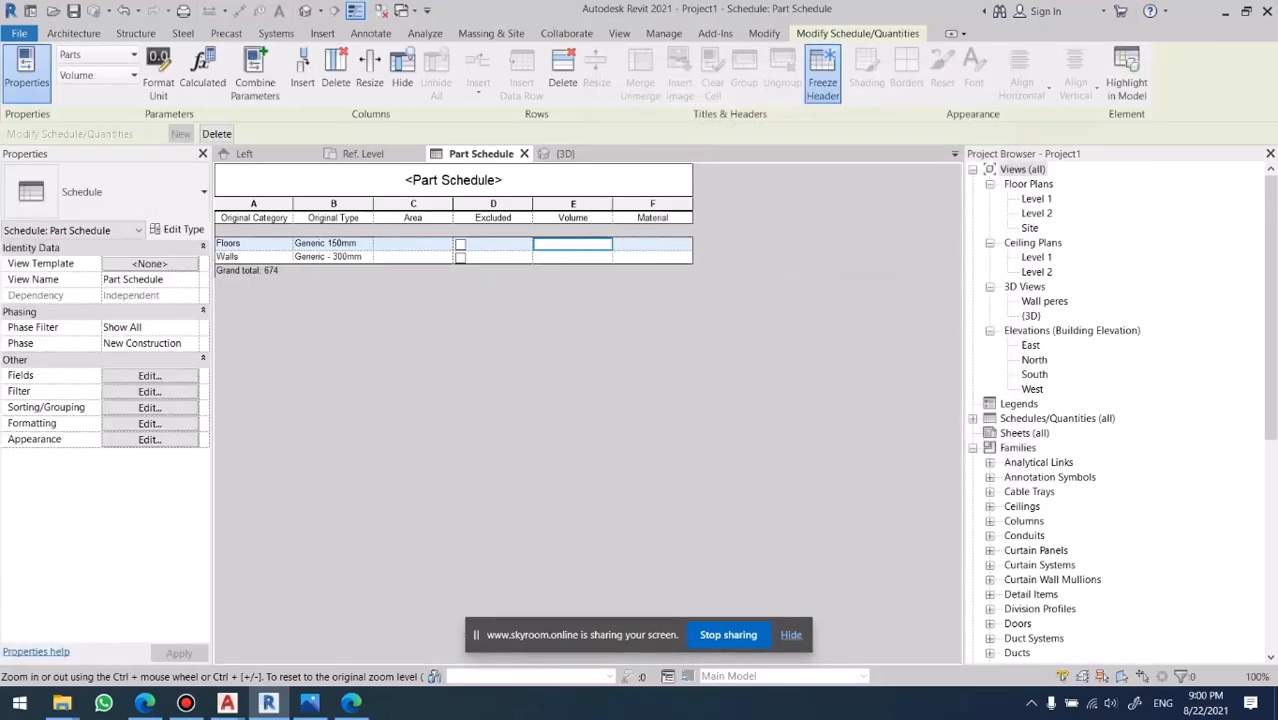
Set the Area and Volume fields of the part schedule to calculate totals.
{"action": "left_click", "coordinate": [150, 376]}
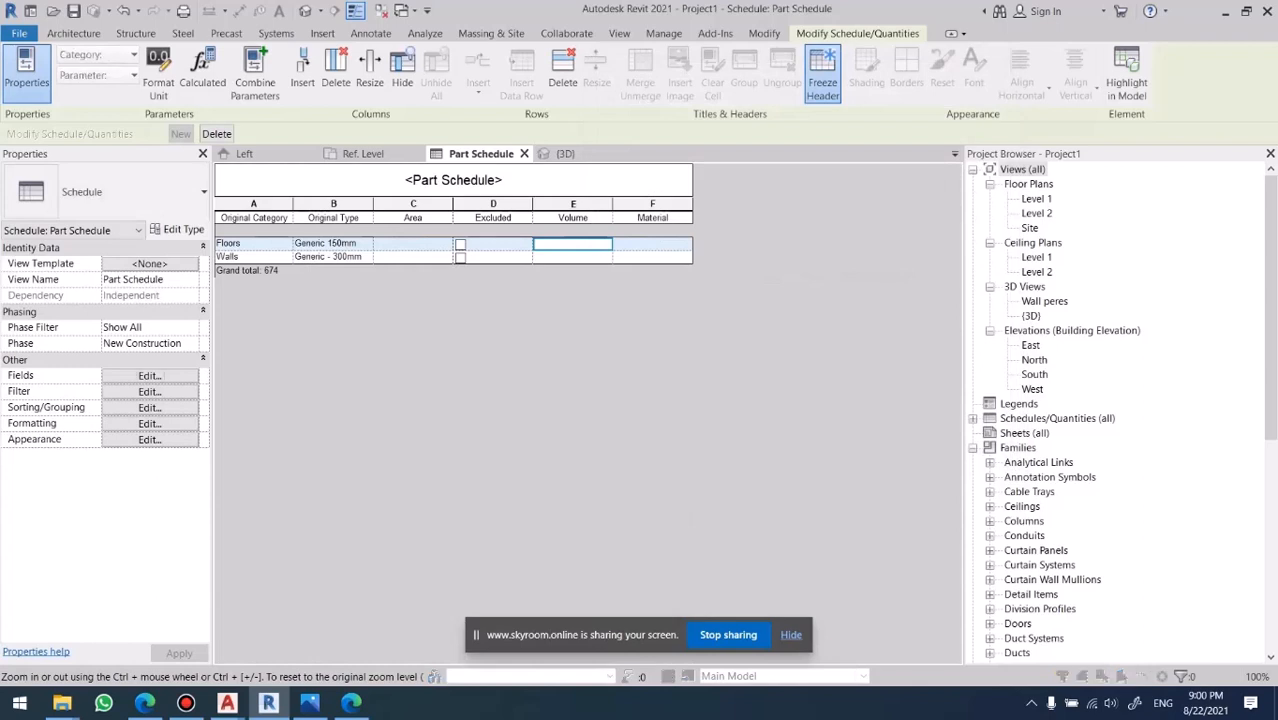
{"action": "left_click", "coordinate": [757, 94]}
{"action": "left_click", "coordinate": [623, 173]}
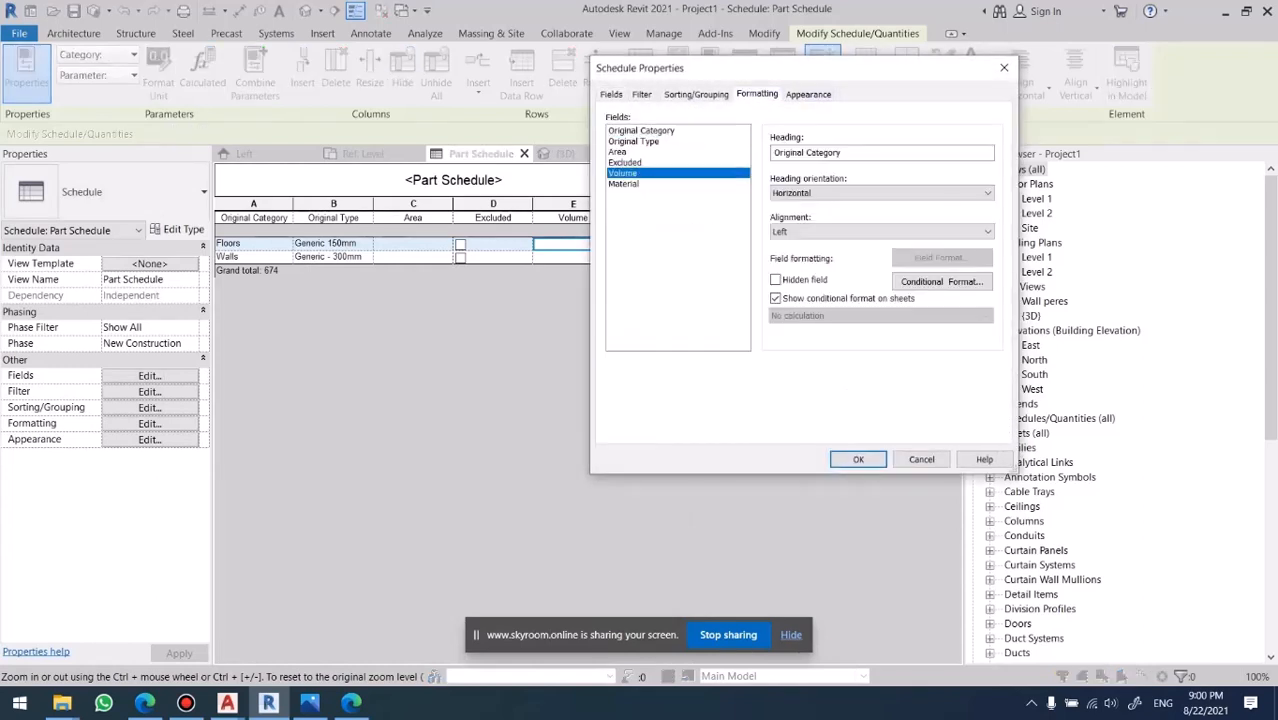
{"action": "left_click", "coordinate": [618, 152], "text": "ctrl"}
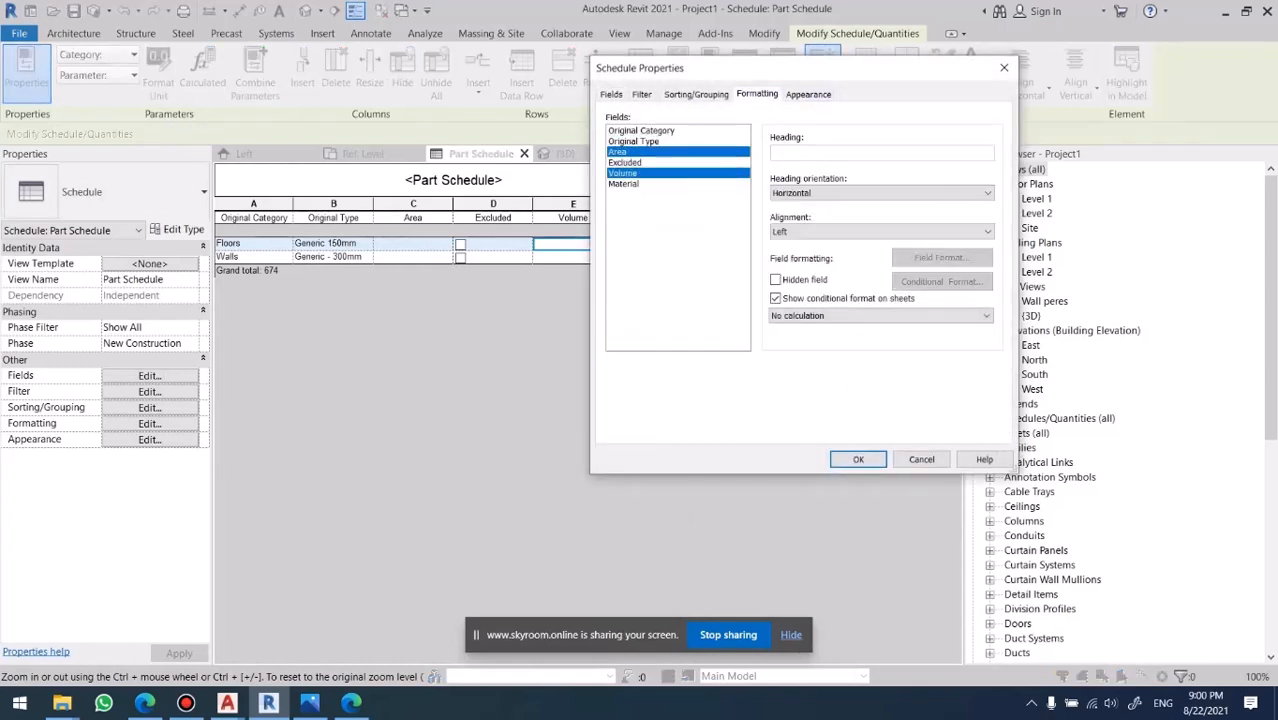
{"action": "left_click", "coordinate": [880, 315]}
{"action": "left_click", "coordinate": [840, 334]}
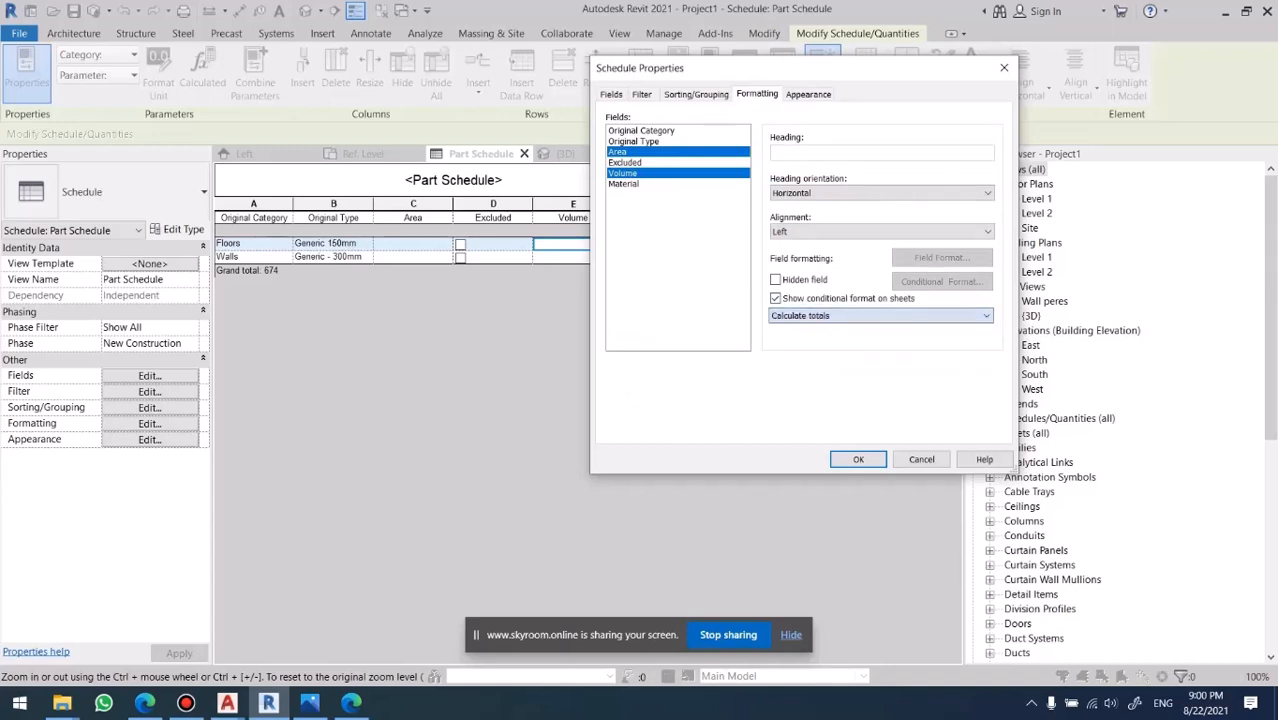
{"action": "left_click", "coordinate": [858, 459]}
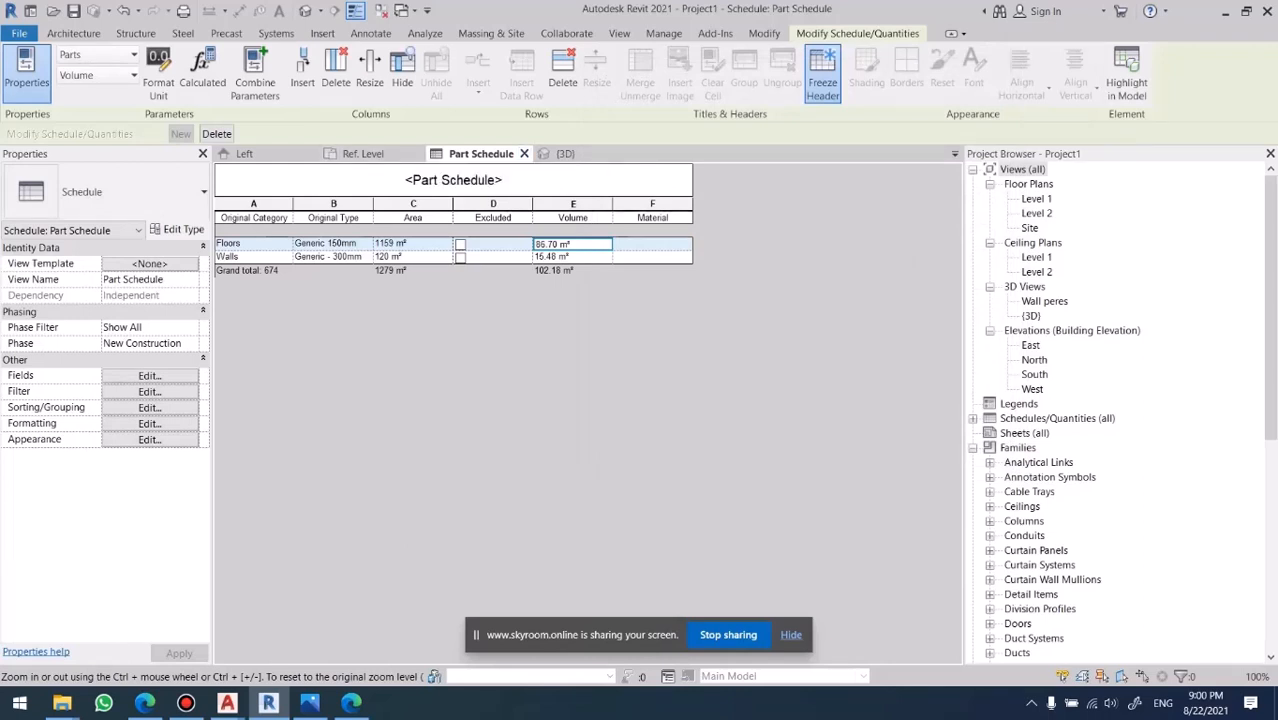
Open the floor schedule to compare its area and volume with the part totals, and return to the part schedule.
{"action": "double_click", "coordinate": [1057, 418]}
{"action": "double_click", "coordinate": [1037, 433]}
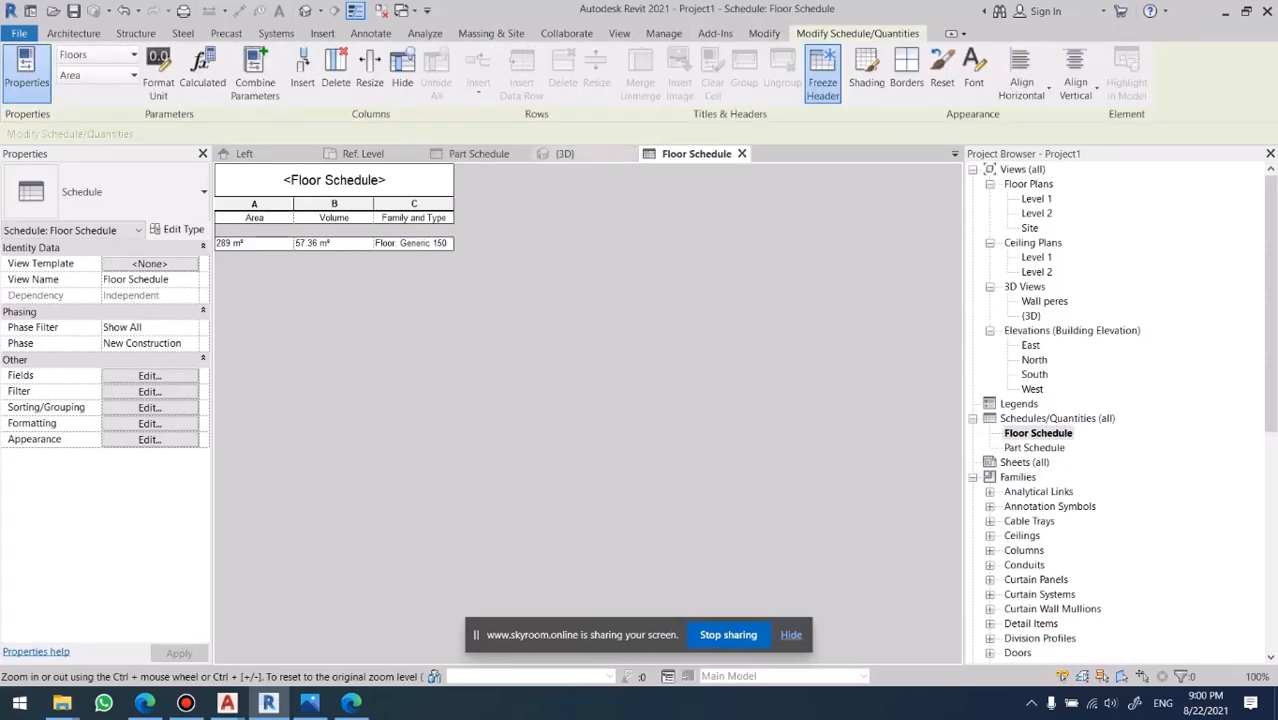
{"action": "left_click", "coordinate": [478, 153]}
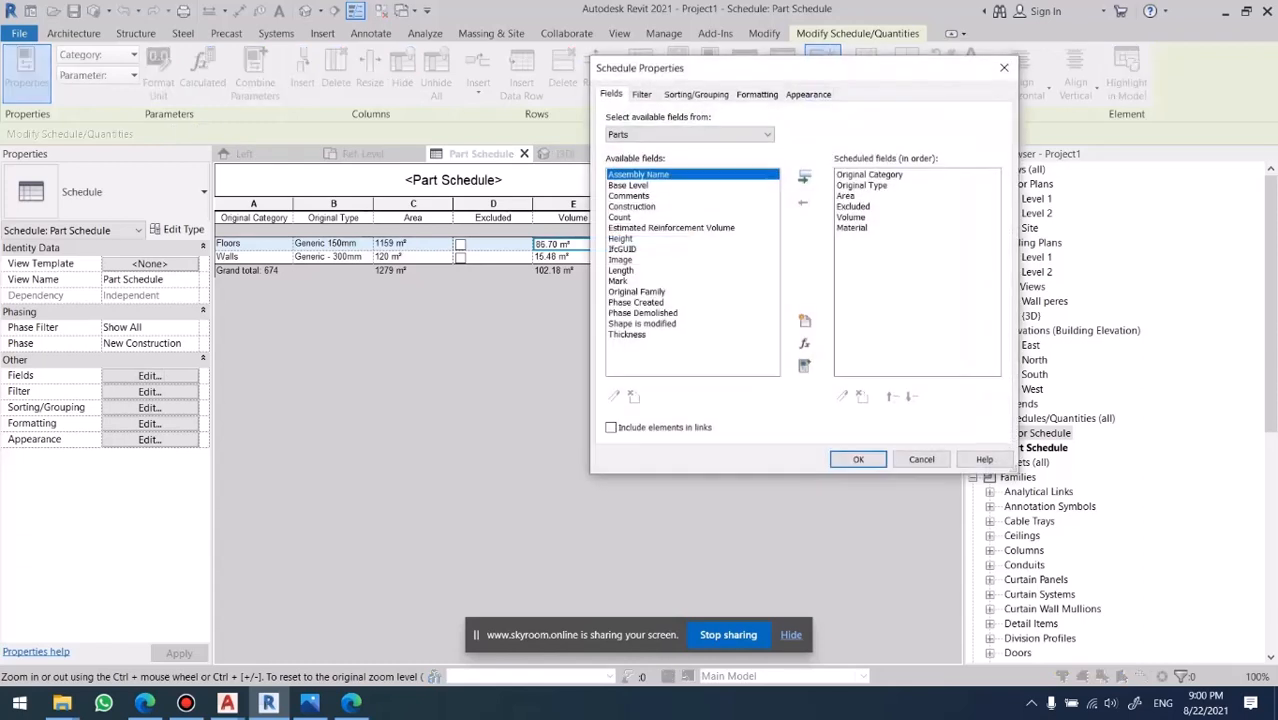
Add Material as the third sorting level of the part schedule, in ascending order.
{"action": "left_click", "coordinate": [696, 94]}
{"action": "left_click", "coordinate": [763, 218]}
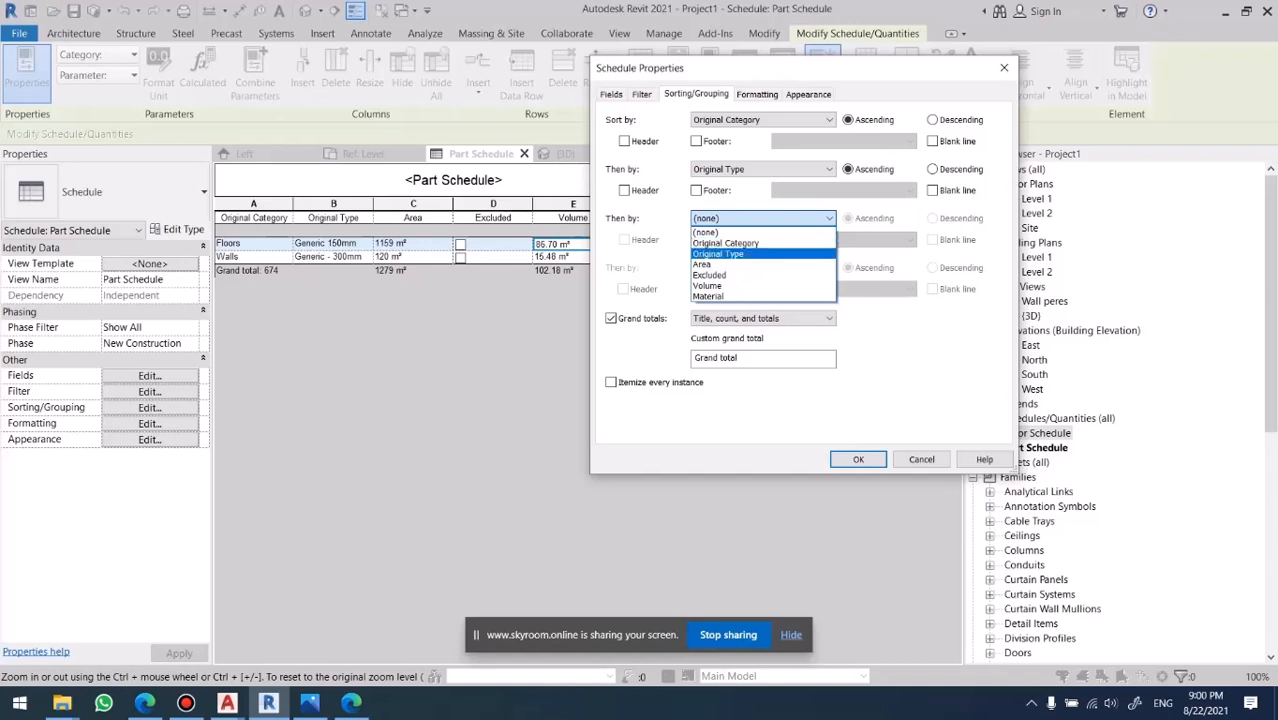
{"action": "key", "text": "Down"}
{"action": "key", "text": "Down"}
{"action": "key", "text": "Down"}
{"action": "key", "text": "Down"}
{"action": "key", "text": "Return"}
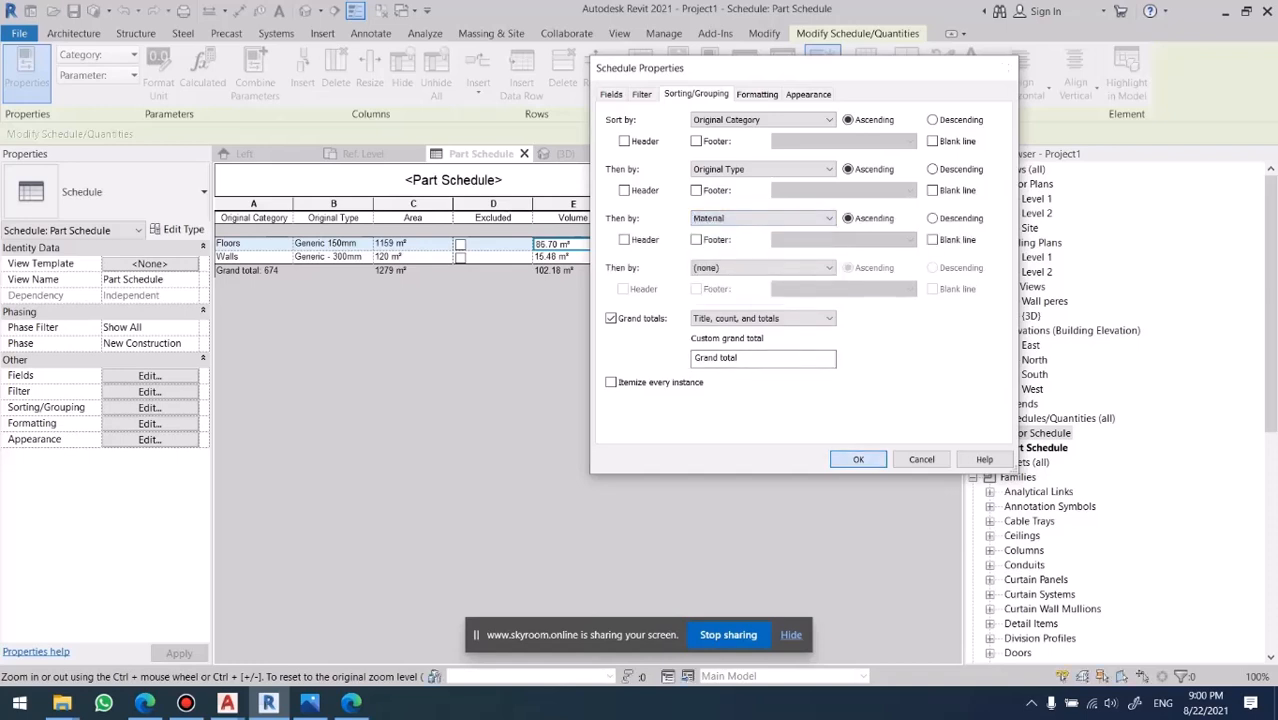
{"action": "key", "text": "Return"}
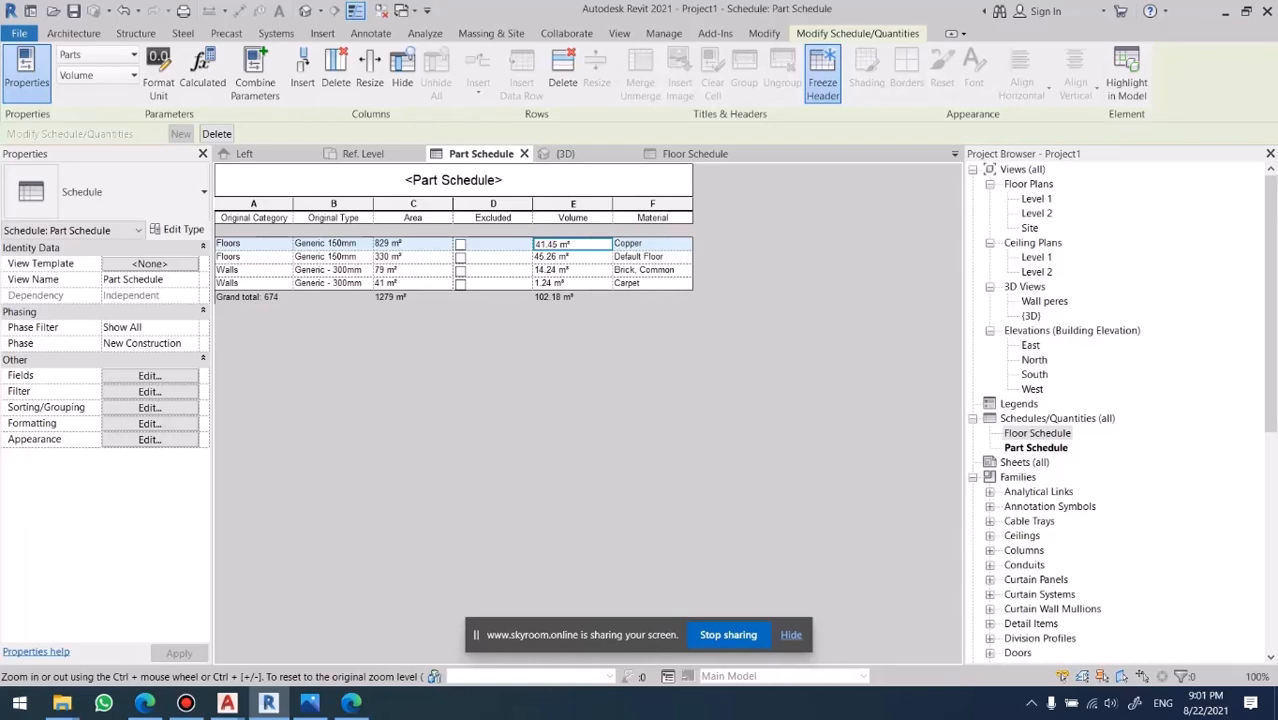
Return to the project's 3D view and inspect the copper floor layer, a void pattern instance, and the raised triangular part.
{"action": "left_click", "coordinate": [385, 154]}
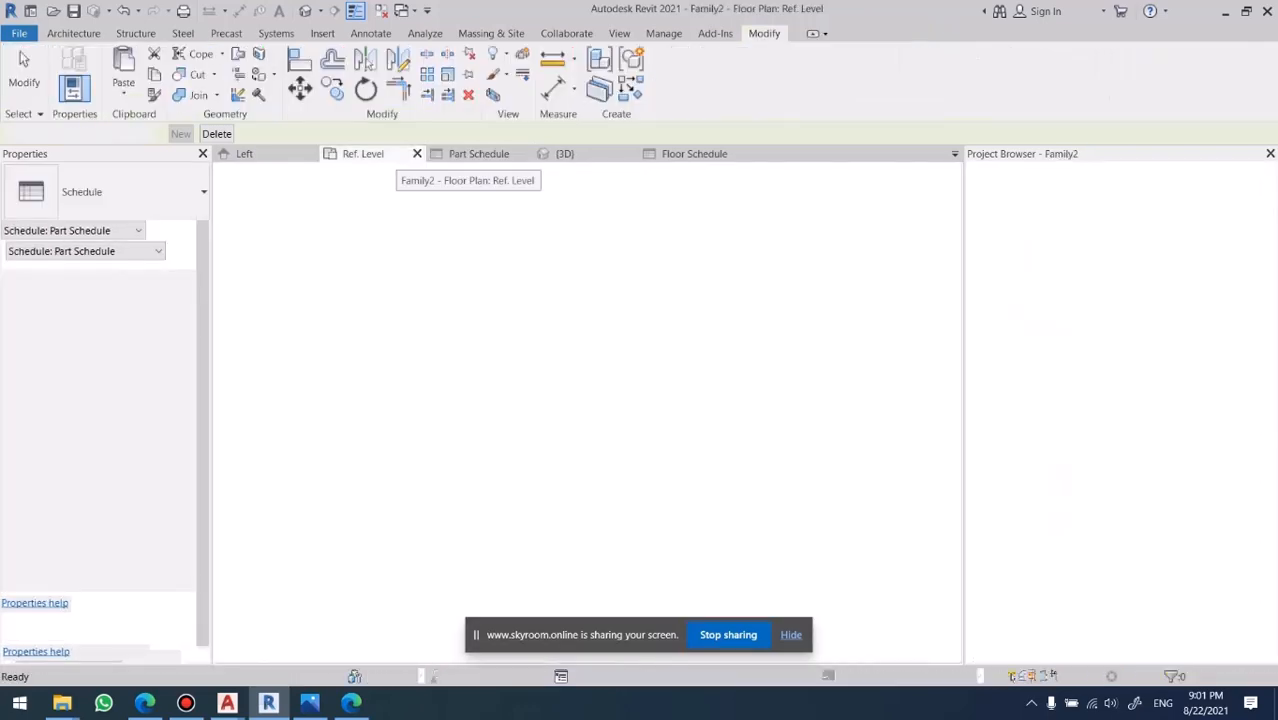
{"action": "left_click", "coordinate": [565, 154]}
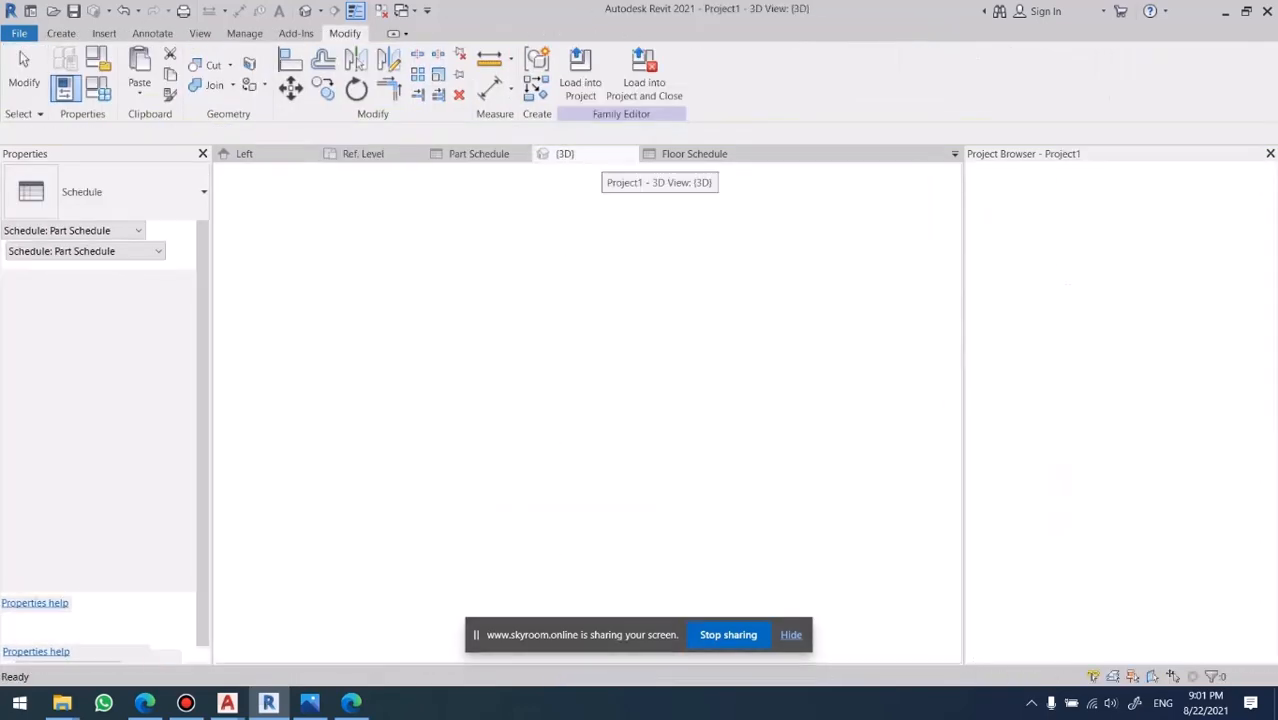
{"action": "left_click", "coordinate": [550, 340]}
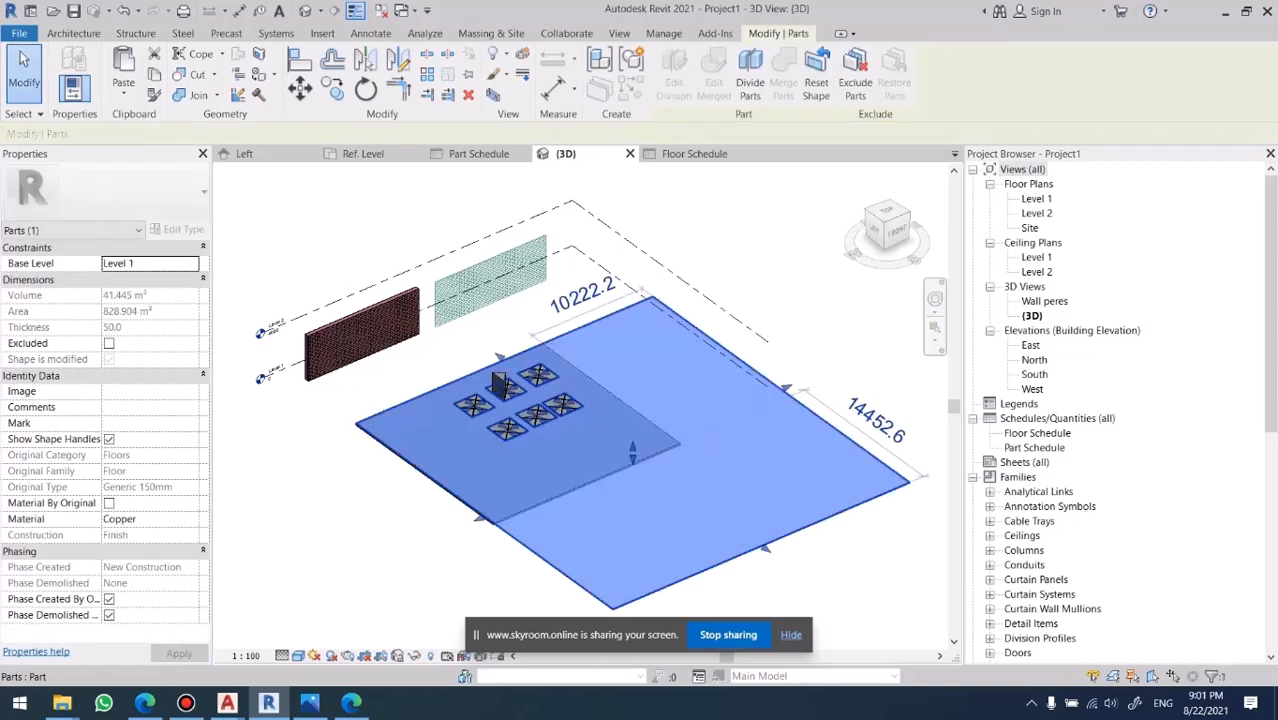
{"action": "scroll", "coordinate": [432, 363], "scroll_direction": "up", "scroll_amount": 5}
{"action": "key", "text": "Escape"}
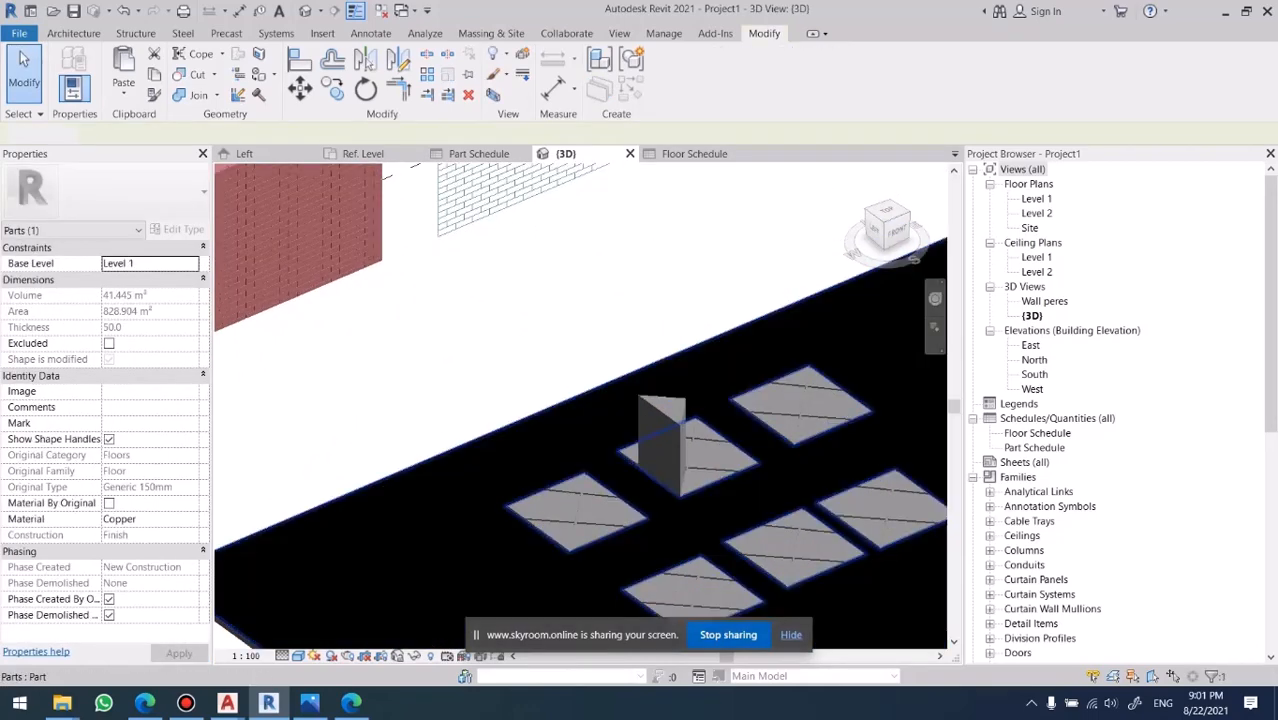
{"action": "left_click", "coordinate": [540, 477]}
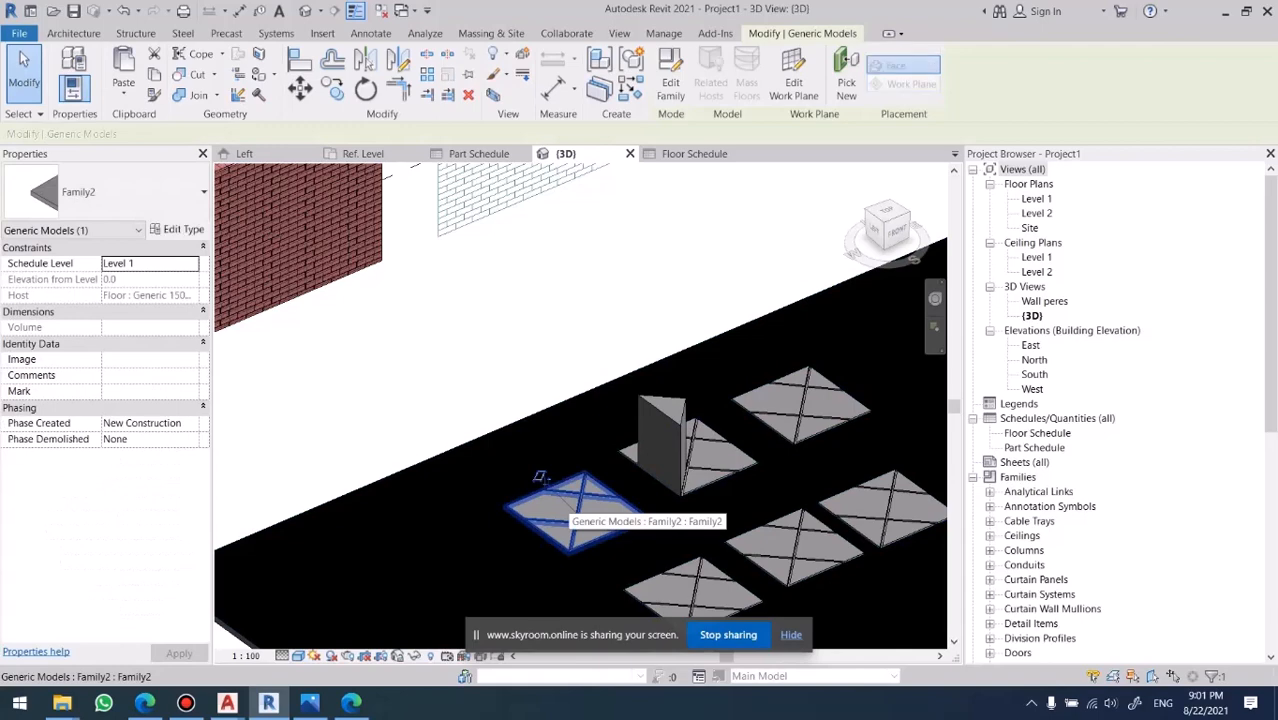
{"action": "key", "text": "Escape"}
{"action": "left_click", "coordinate": [668, 422]}
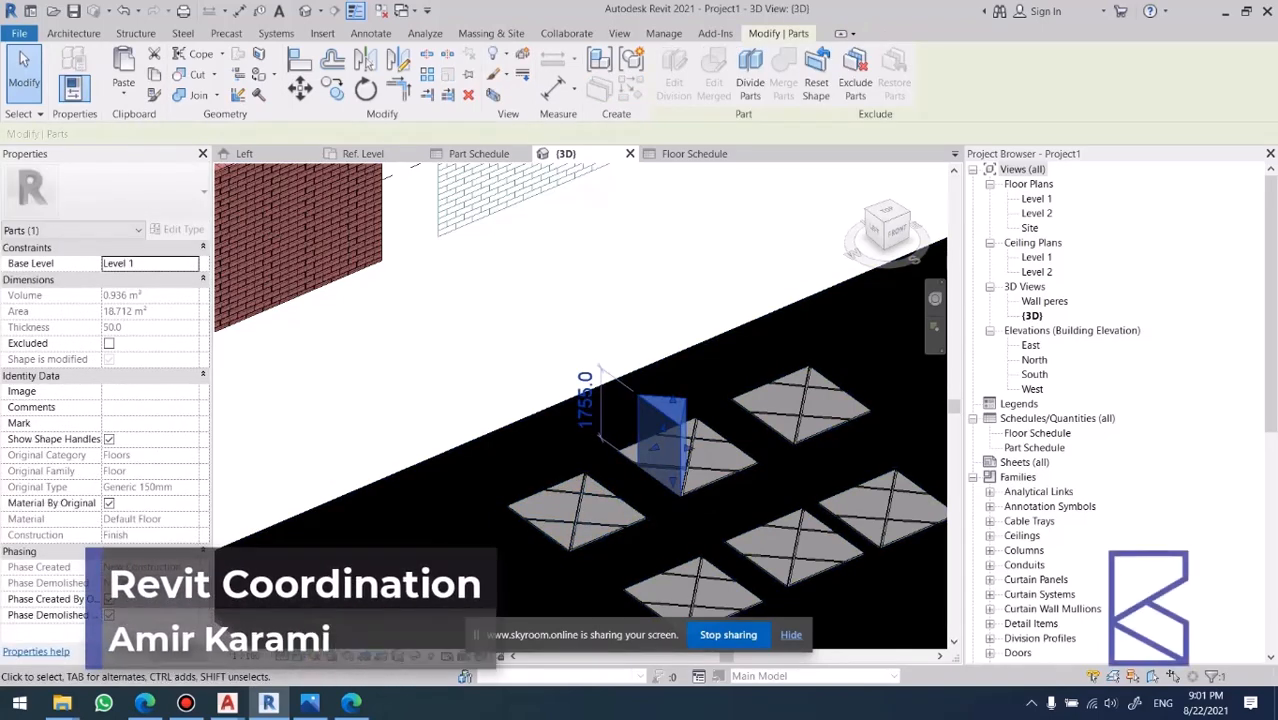
{"action": "key", "text": "Escape"}
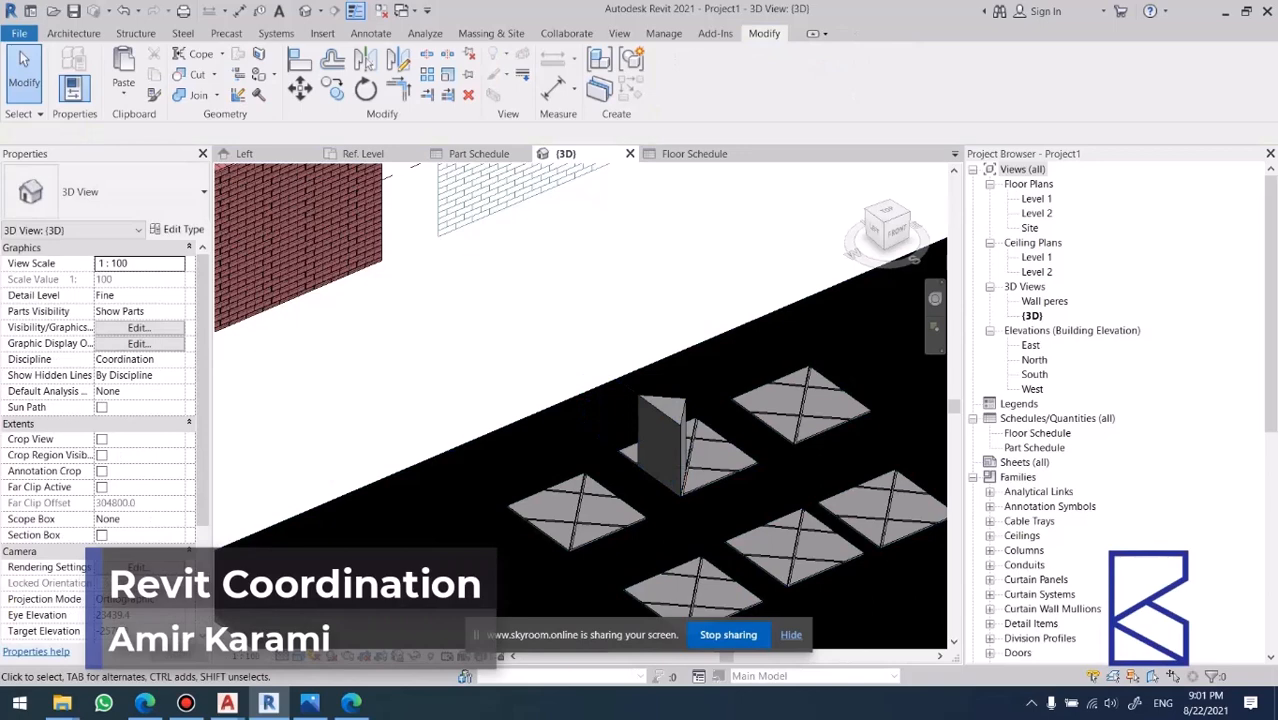